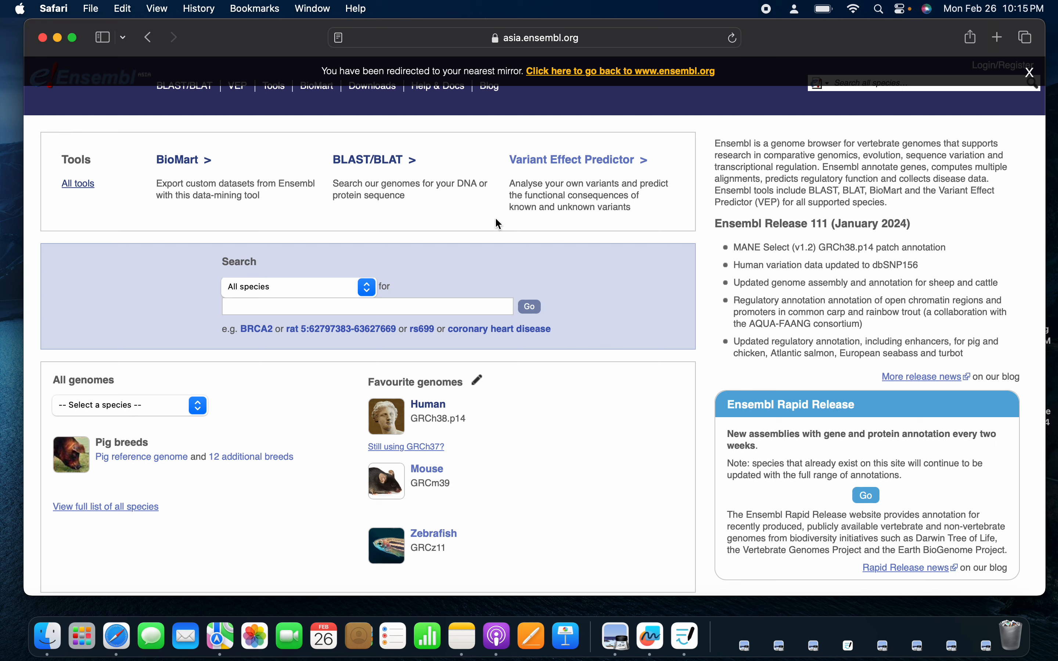
Dismiss the mirror redirect notice and check the list of archived Ensembl releases available for the home page, closing it again
click(1031, 73)
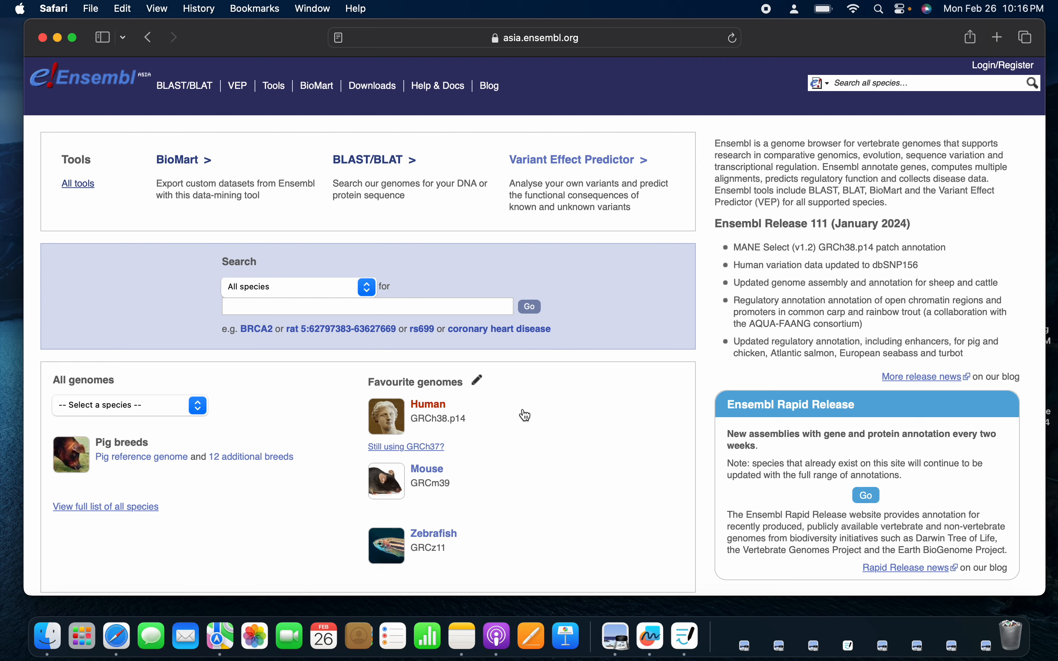
scroll(536, 417, down, 2)
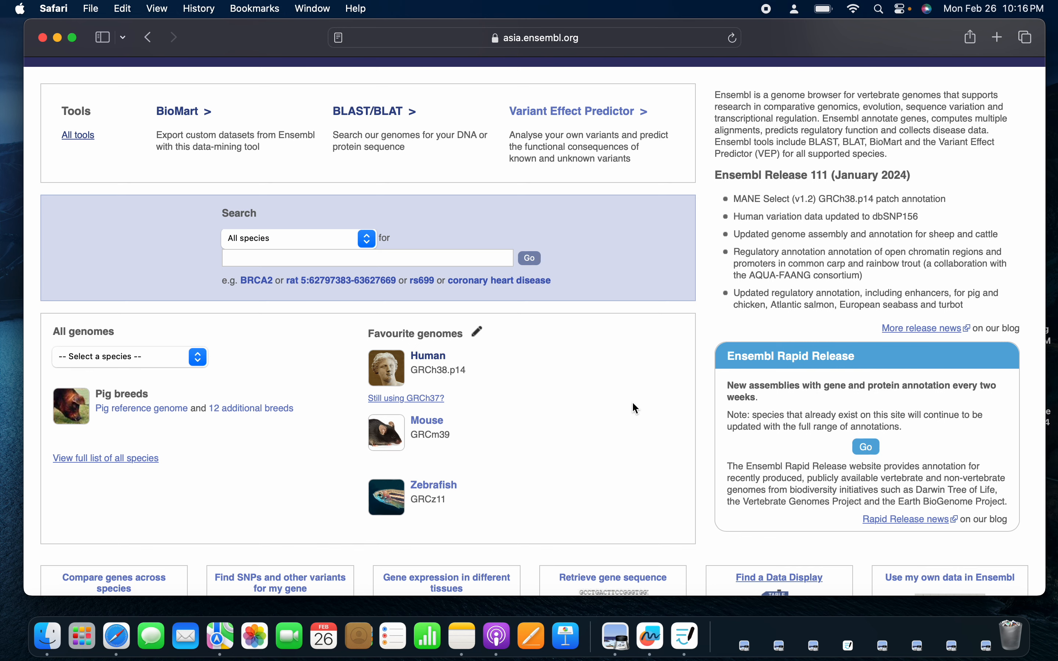
scroll(631, 413, up, 3)
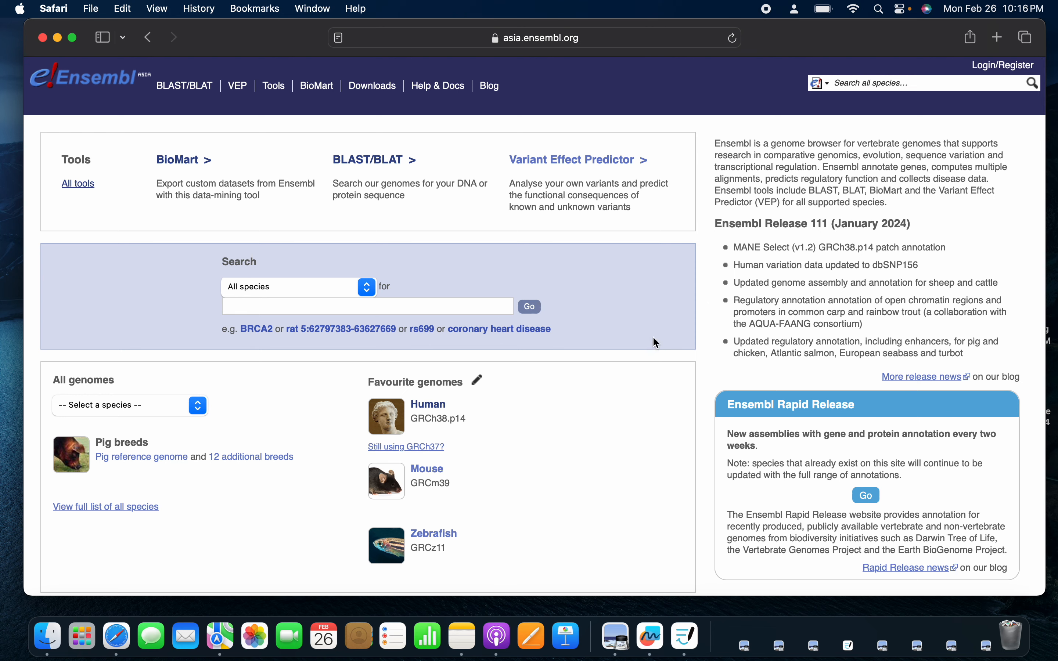
scroll(612, 426, down, 10)
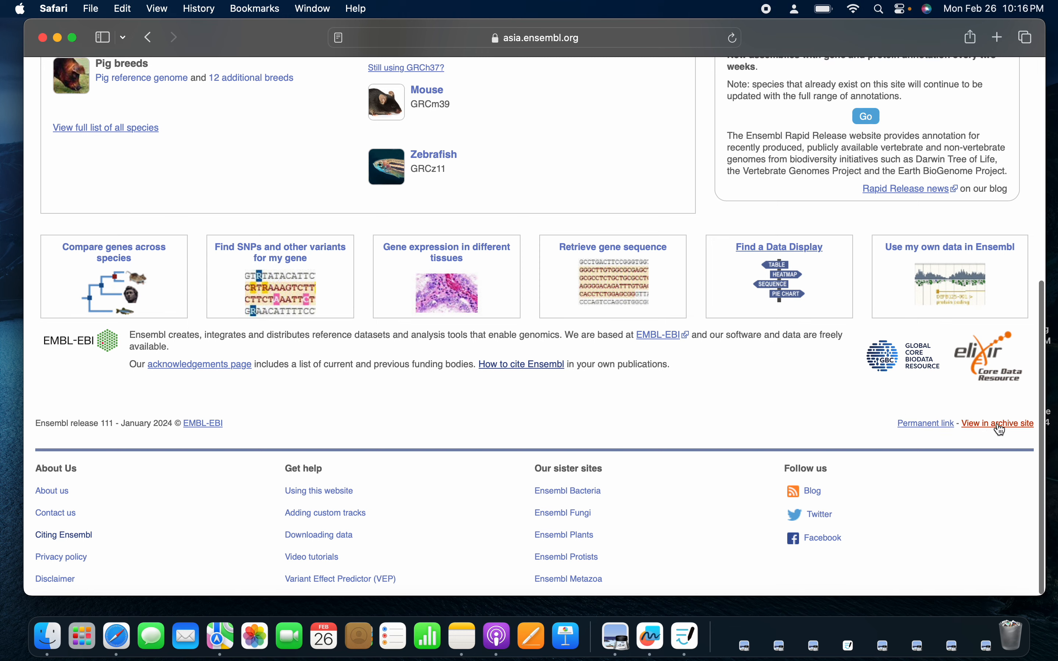
click(1014, 424)
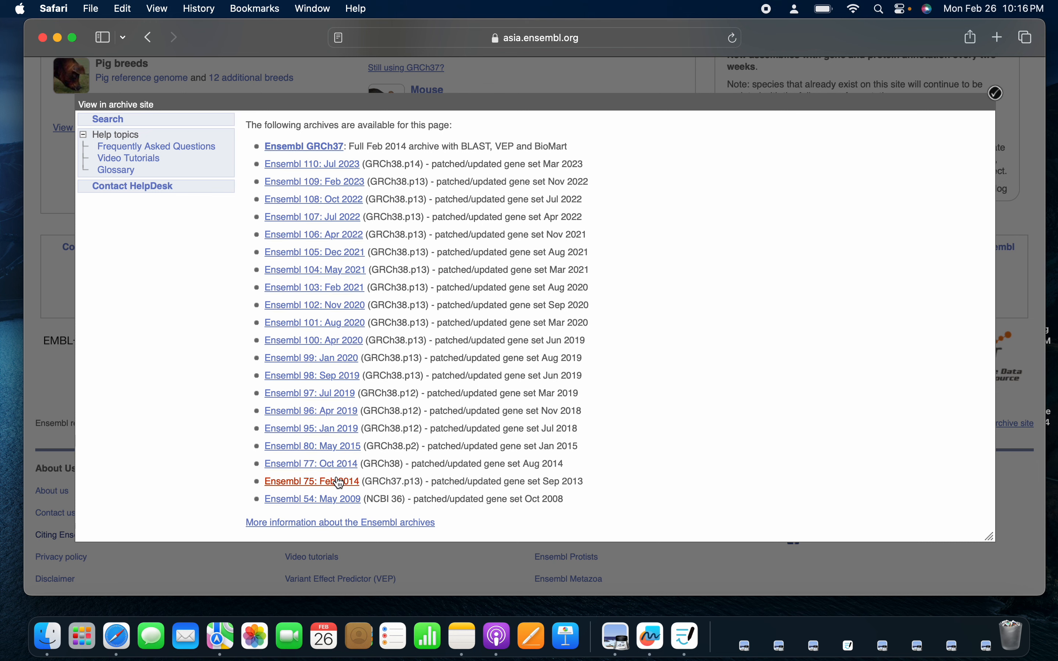
key(Escape)
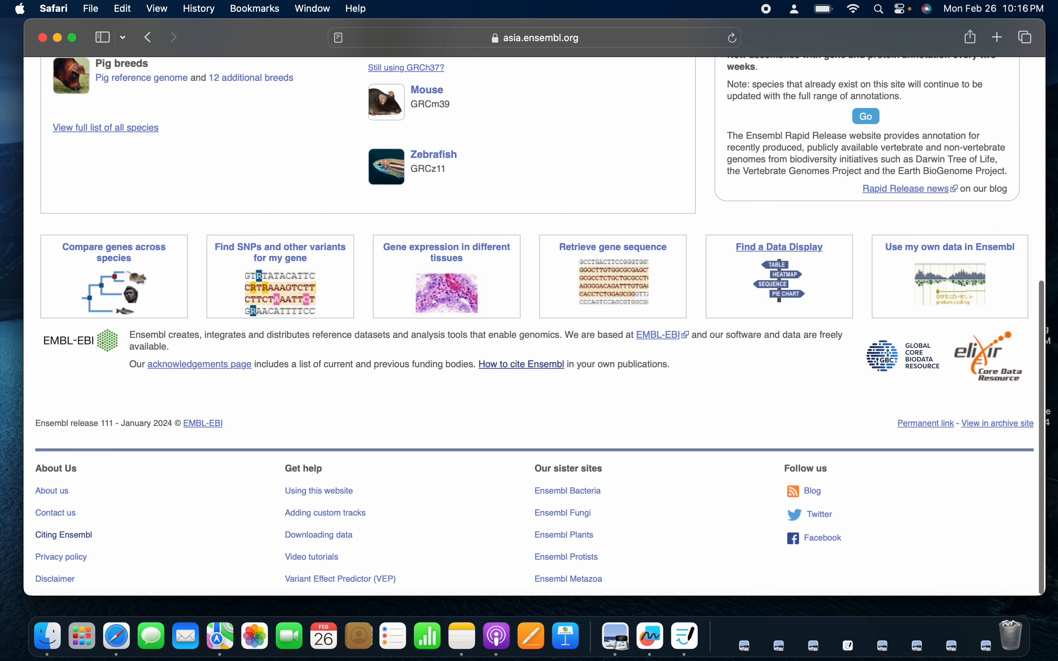
Open the Human (GRCh38.p14) genome page from the favourite genomes
scroll(647, 430, up, 3)
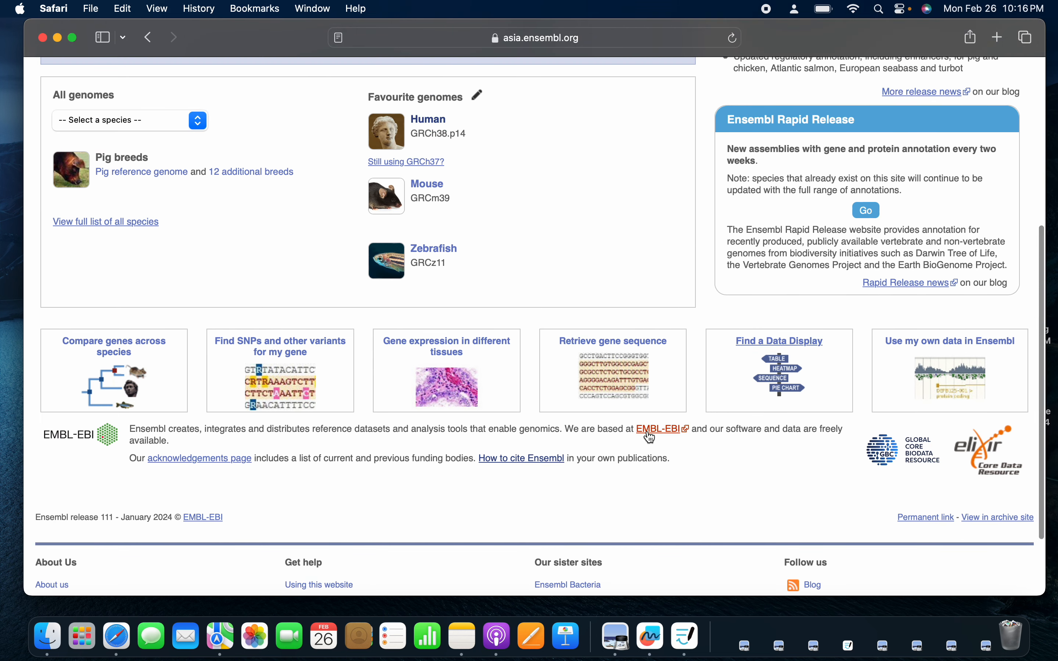
scroll(595, 261, up, 4)
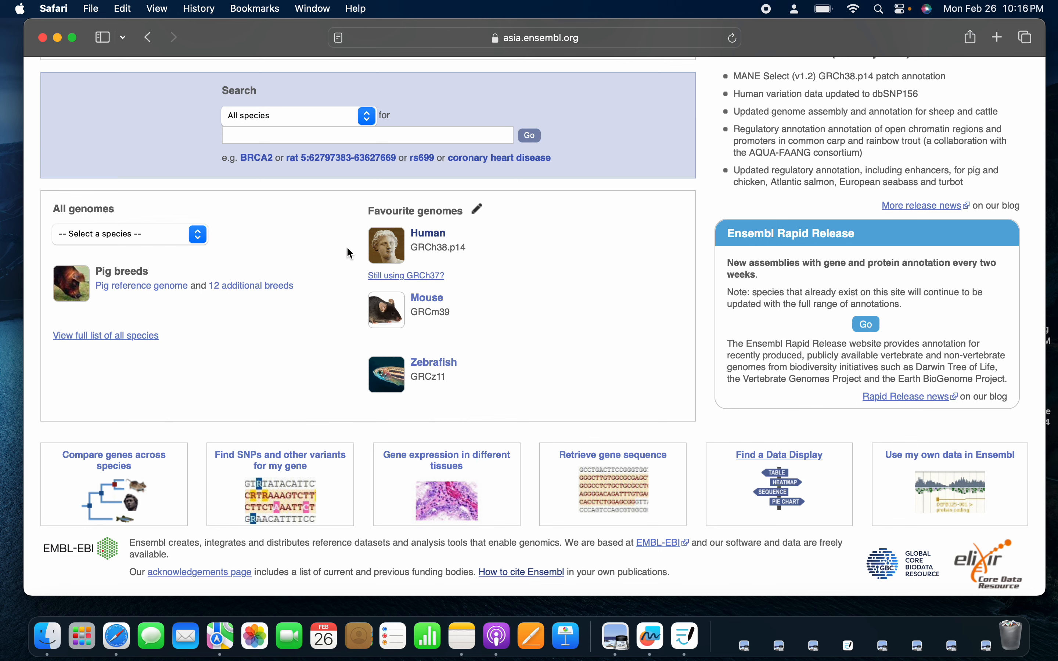
scroll(520, 264, up, 3)
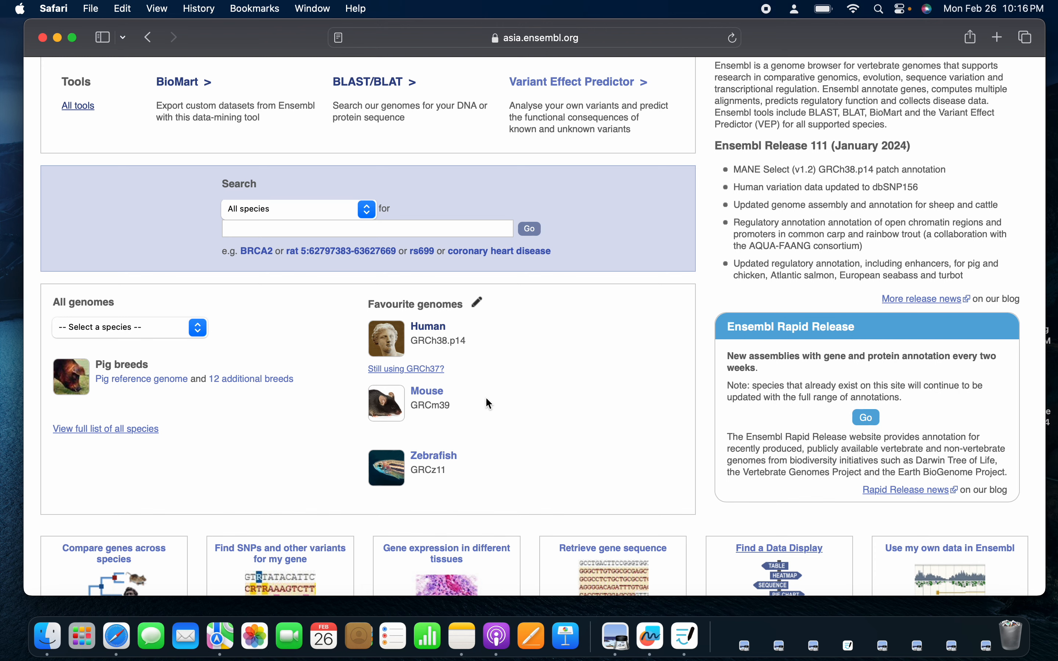
scroll(485, 407, down, 2)
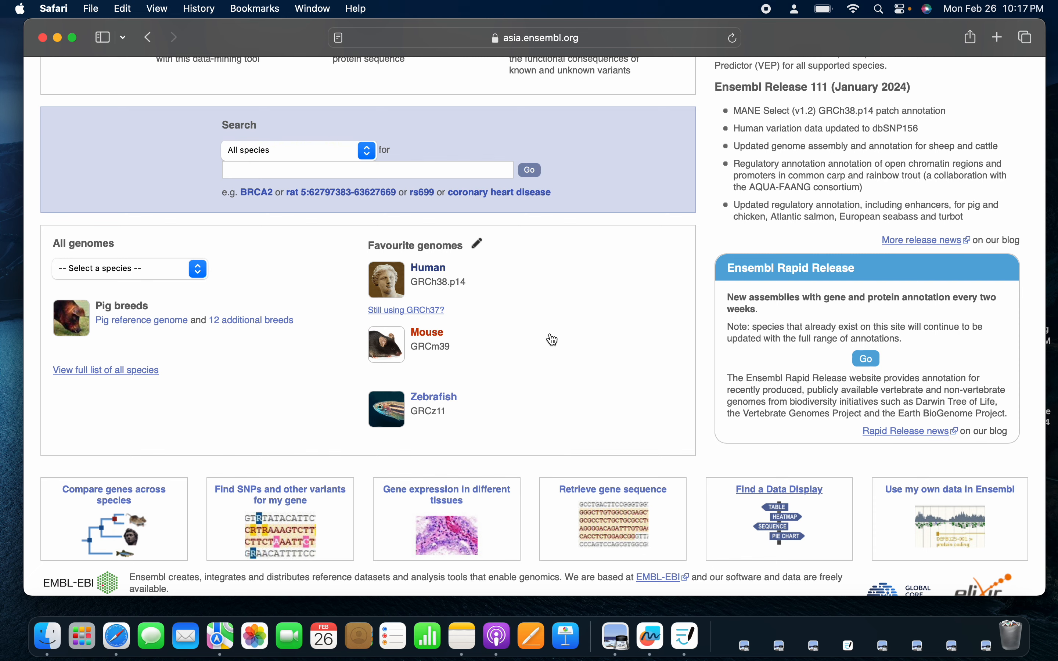
scroll(550, 338, up, 2)
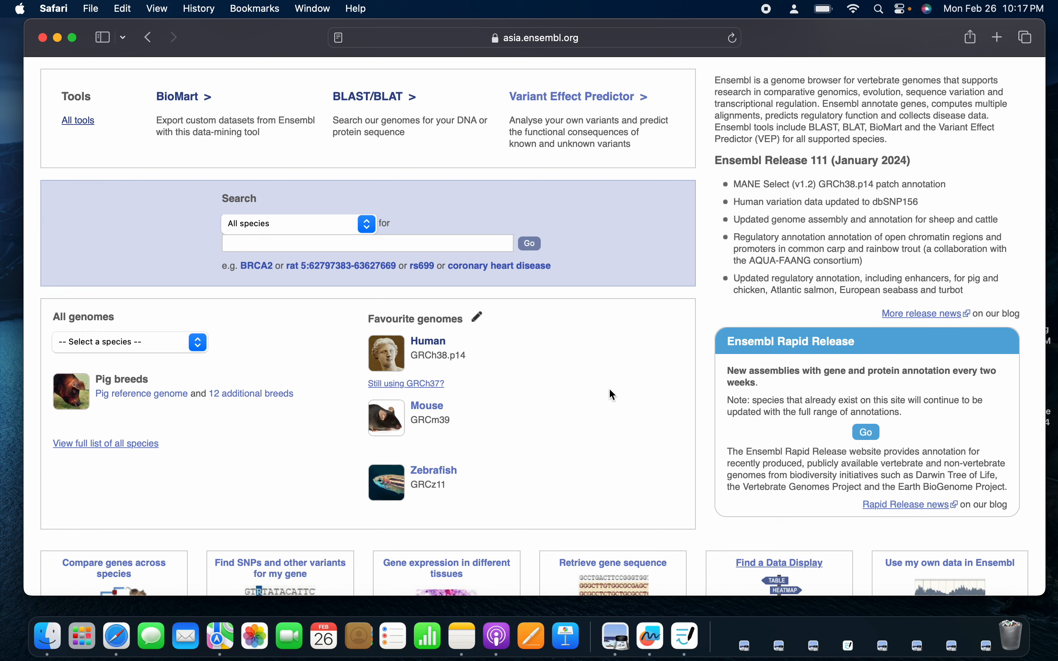
click(433, 350)
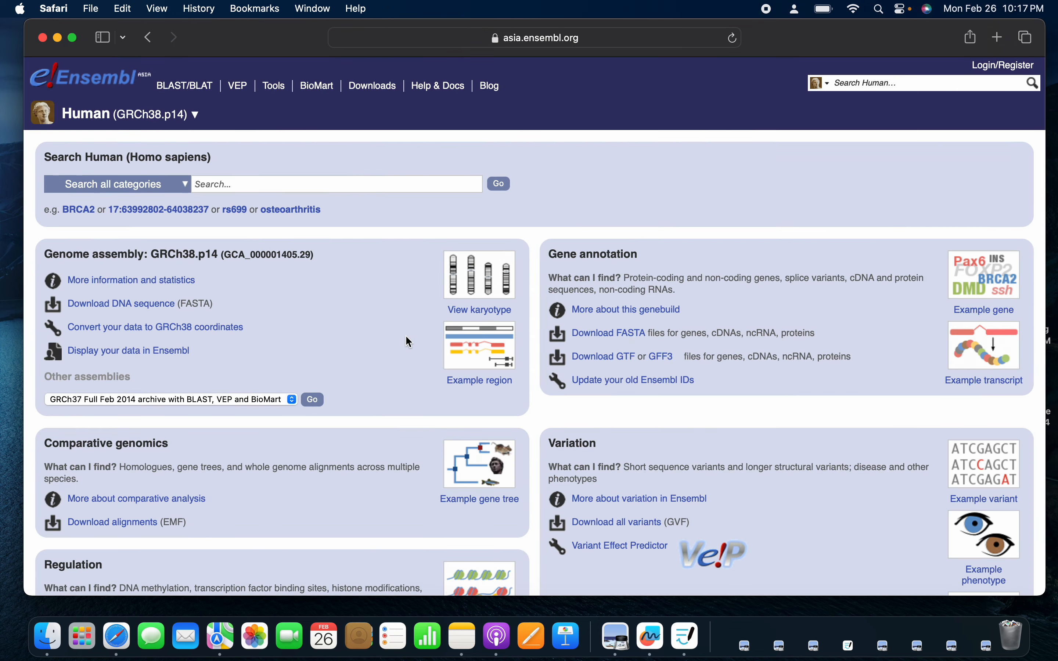
Open the human genome assembly's information and statistics page and highlight its Base Pairs value
scroll(407, 337, down, 5)
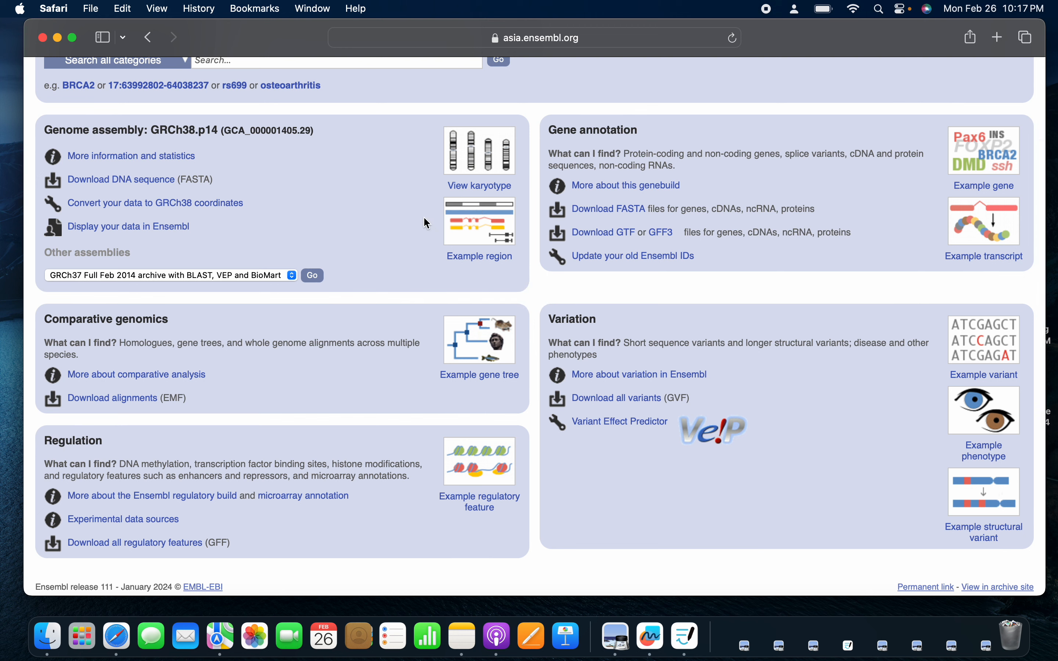
click(132, 158)
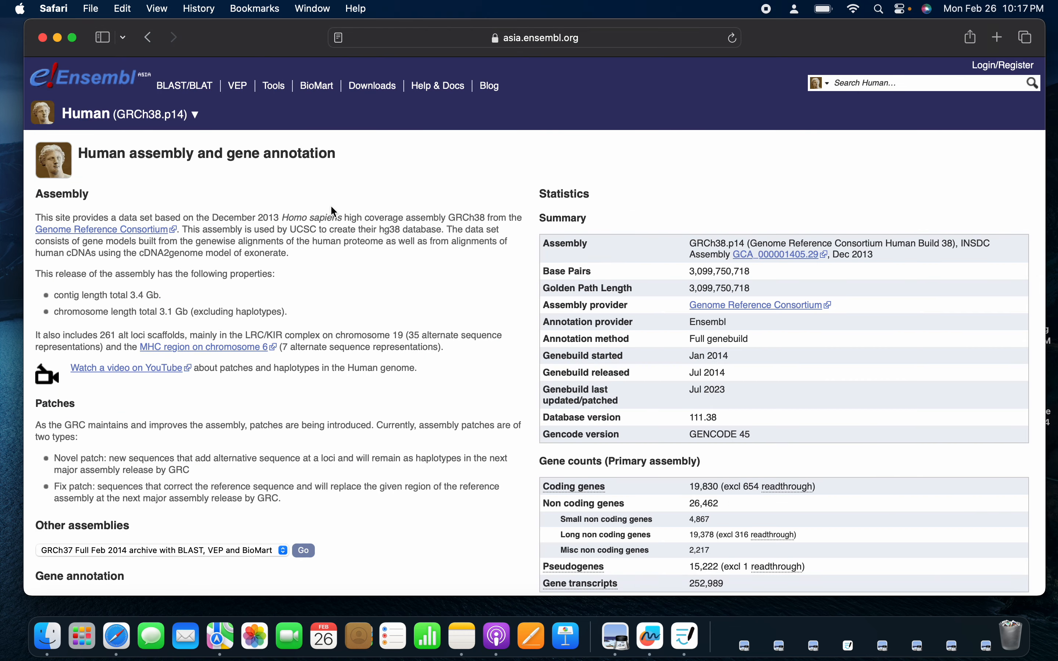
scroll(421, 486, down, 3)
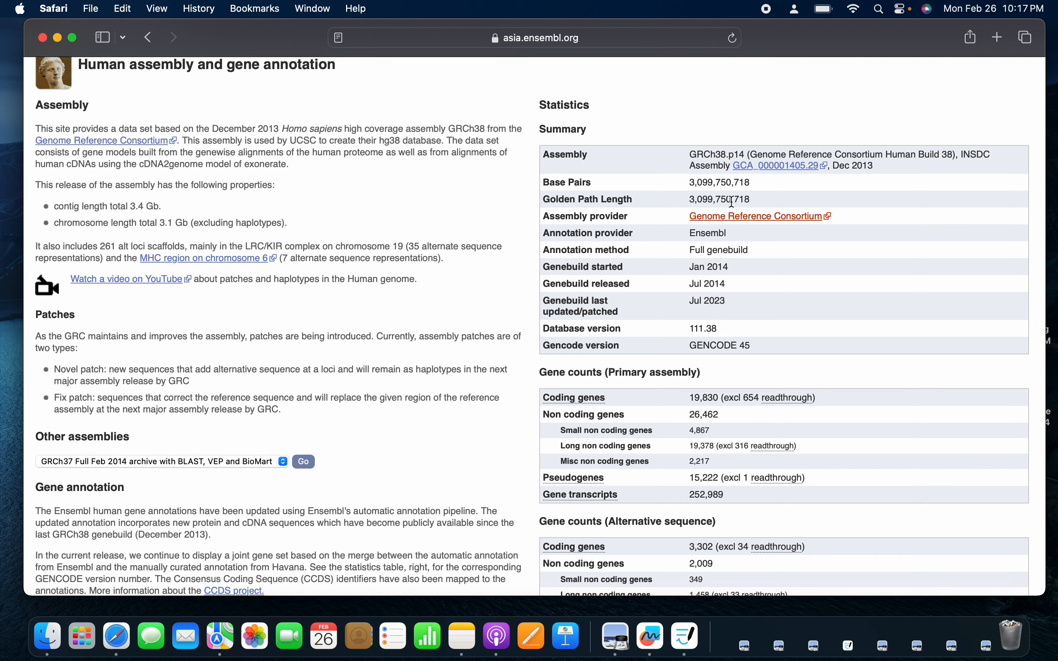
drag(688, 182, 750, 183)
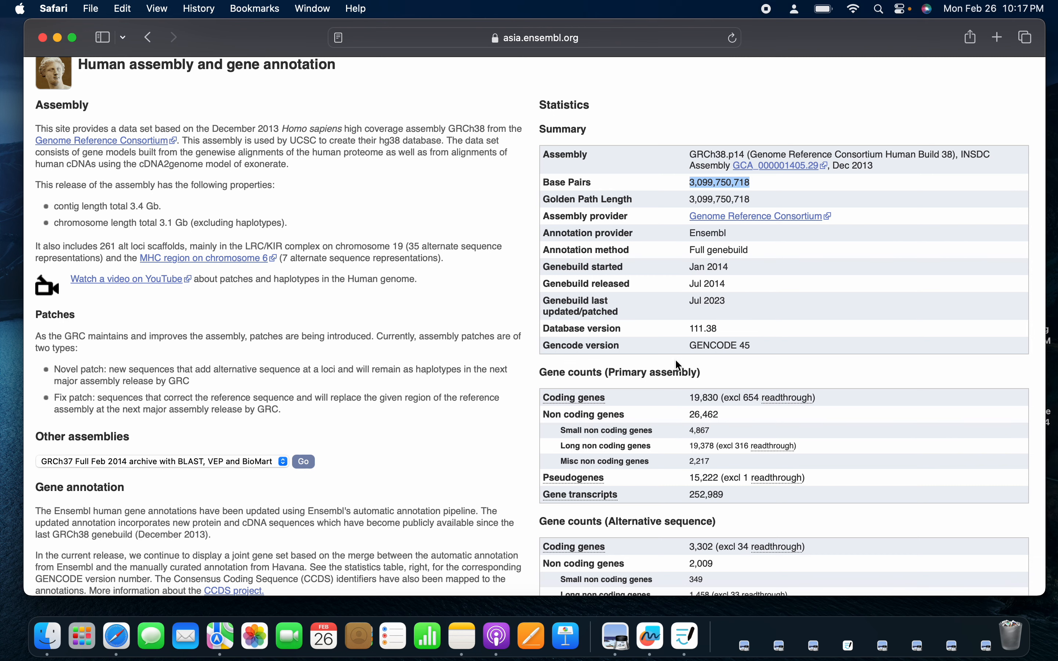
Examine the gene counts for the primary assembly and alternative sequence, and return to the Human genome page
scroll(678, 365, down, 2)
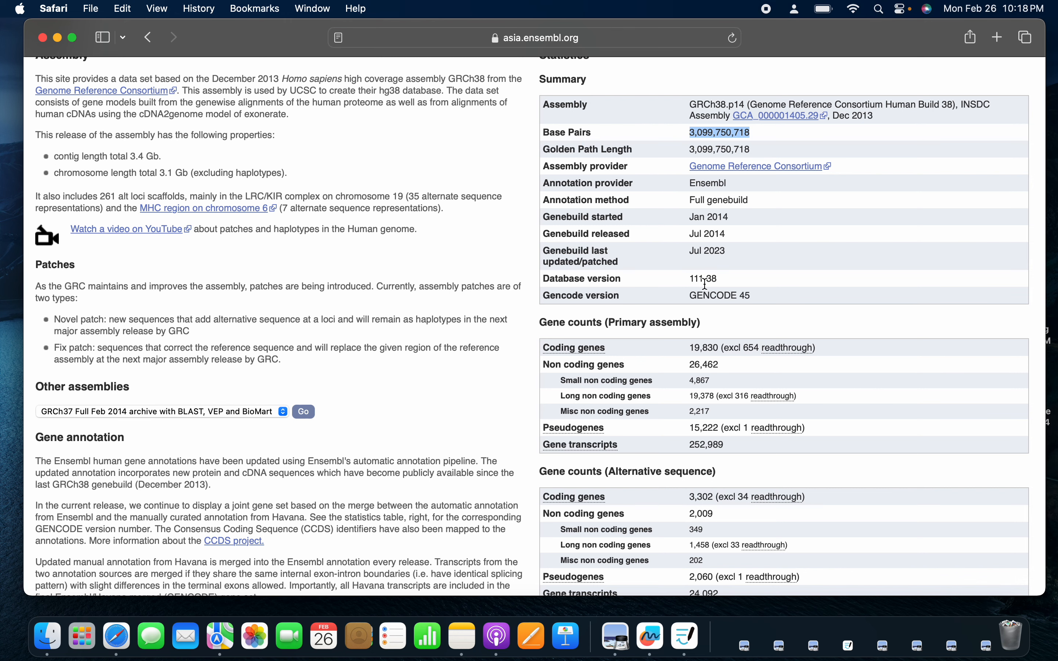
scroll(720, 285, down, 5)
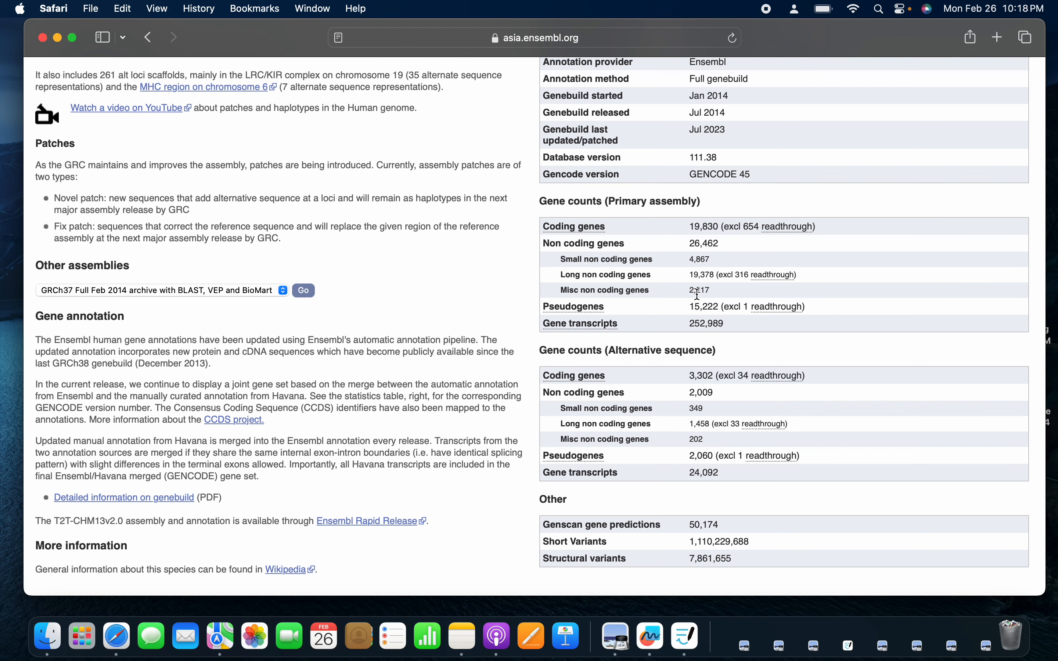
scroll(647, 401, down, 3)
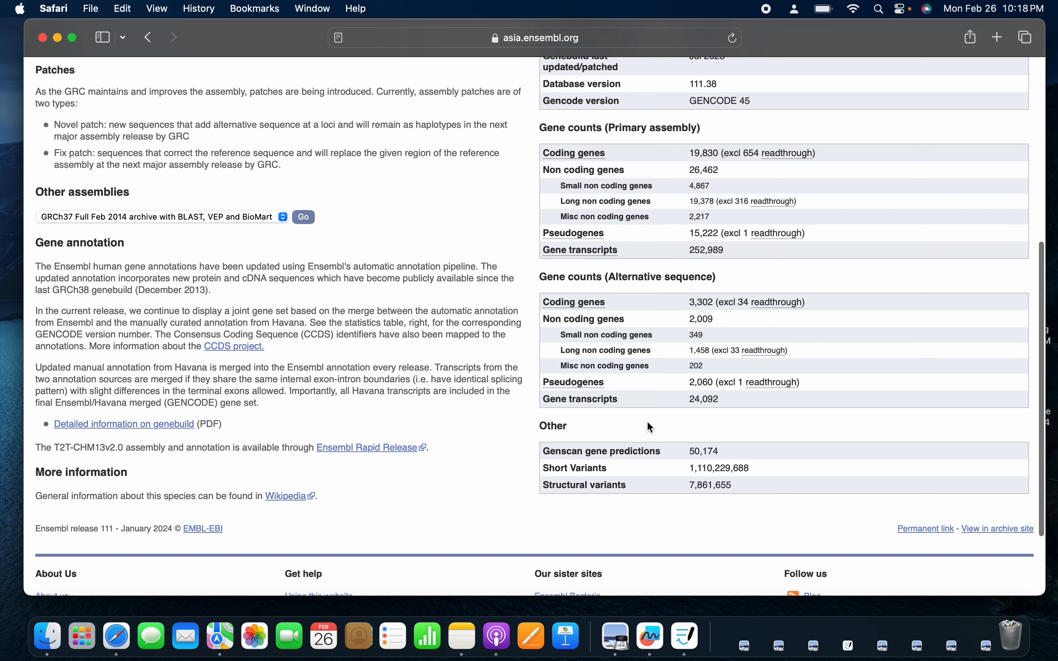
scroll(428, 335, up, 10)
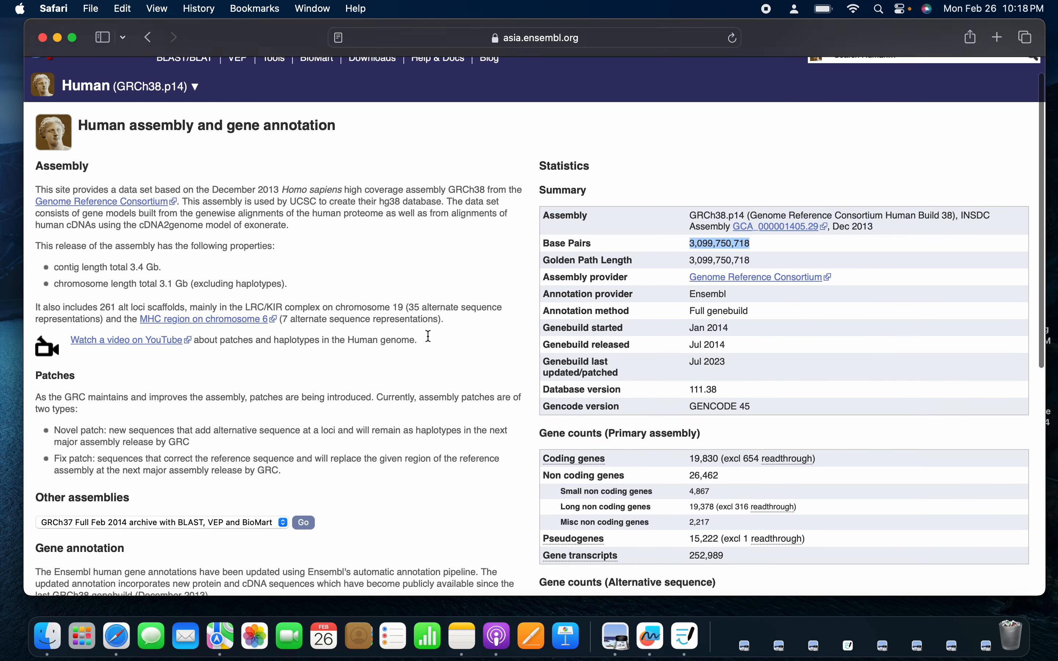
scroll(428, 336, up, 2)
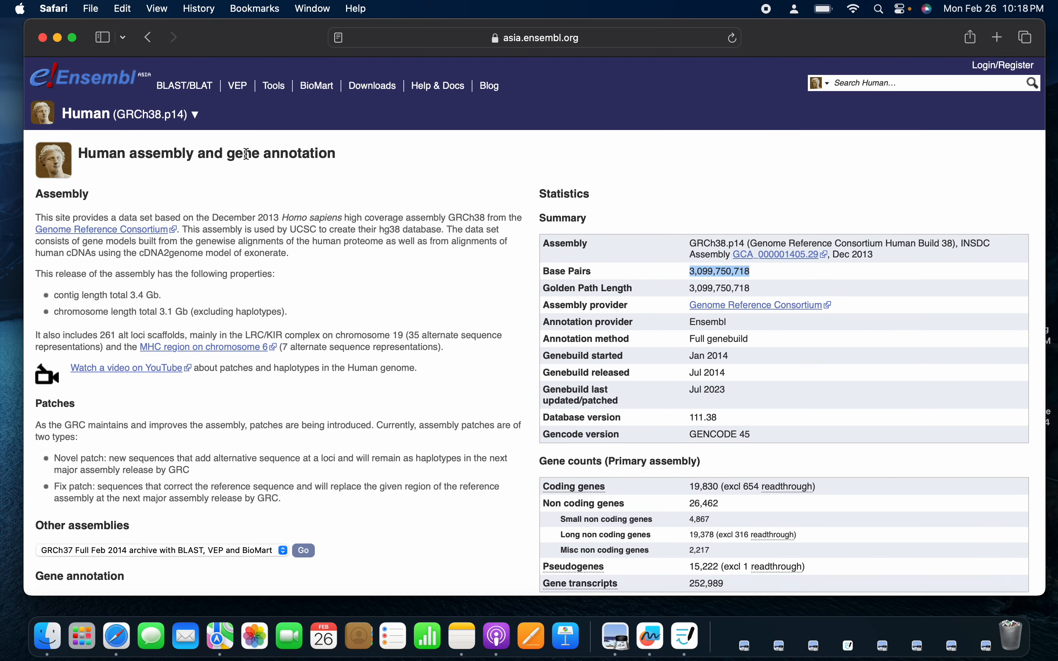
click(147, 38)
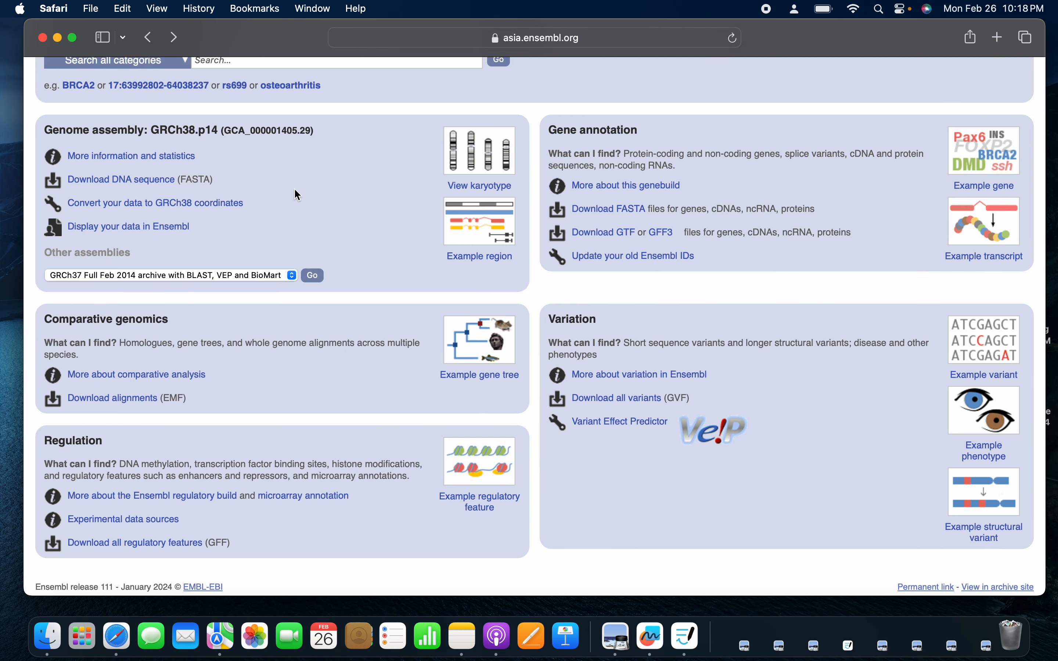
View the human karyotype of the whole genome and return to the Human genome page
click(481, 186)
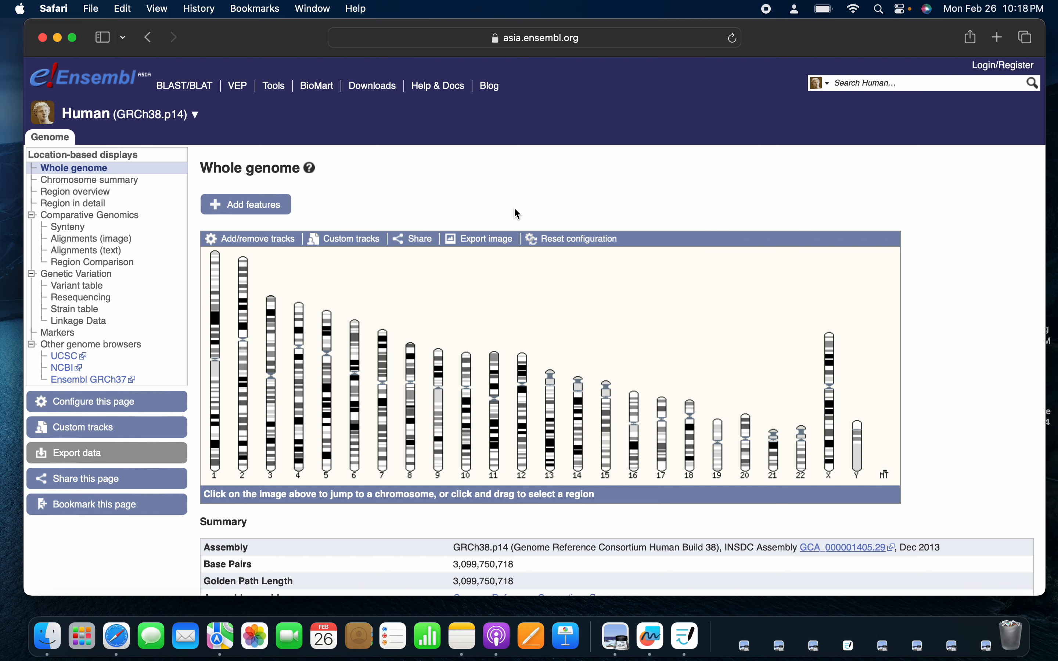
click(149, 38)
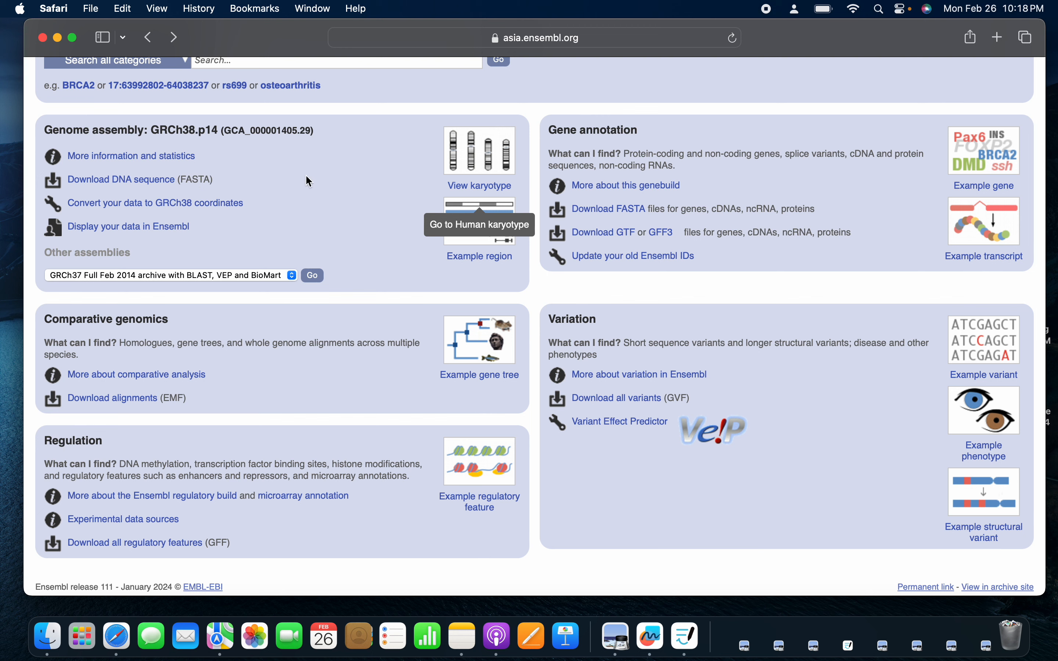
Examine the FASTA directory of human DNA sequences, including the dna, dna_rm and dna_sm chromosome files, and return to the Human genome page
click(138, 181)
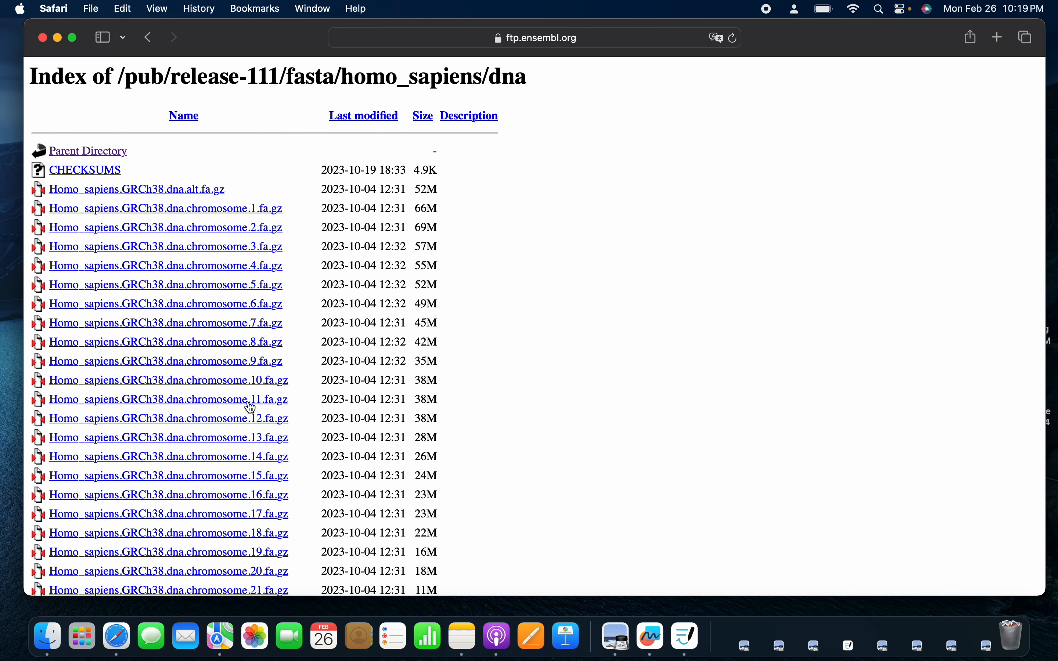
scroll(260, 547, down, 3)
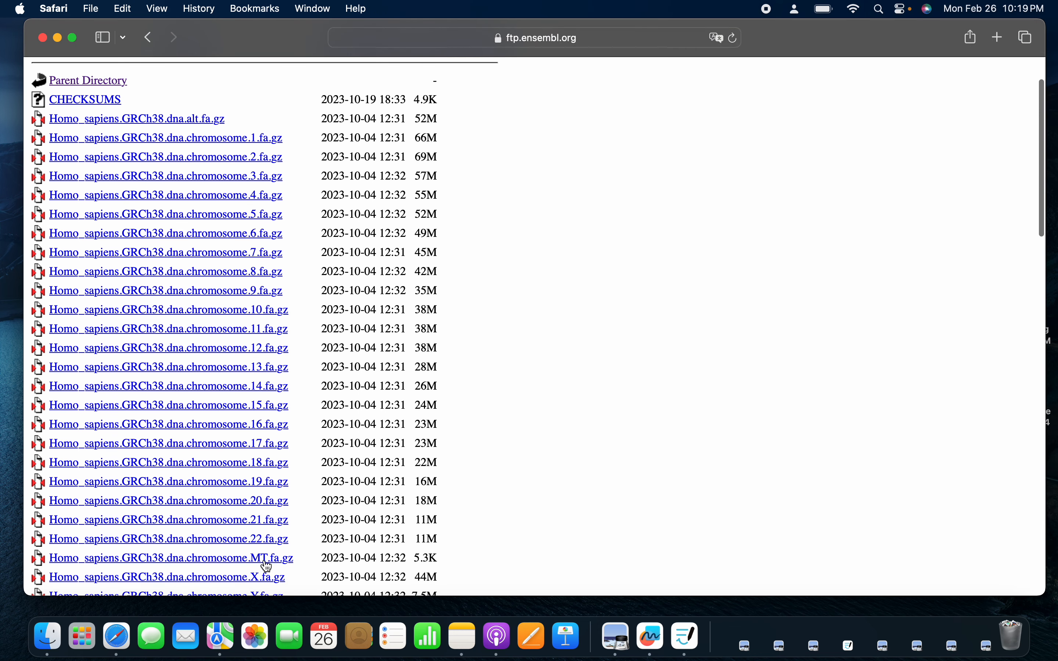
scroll(266, 567, down, 3)
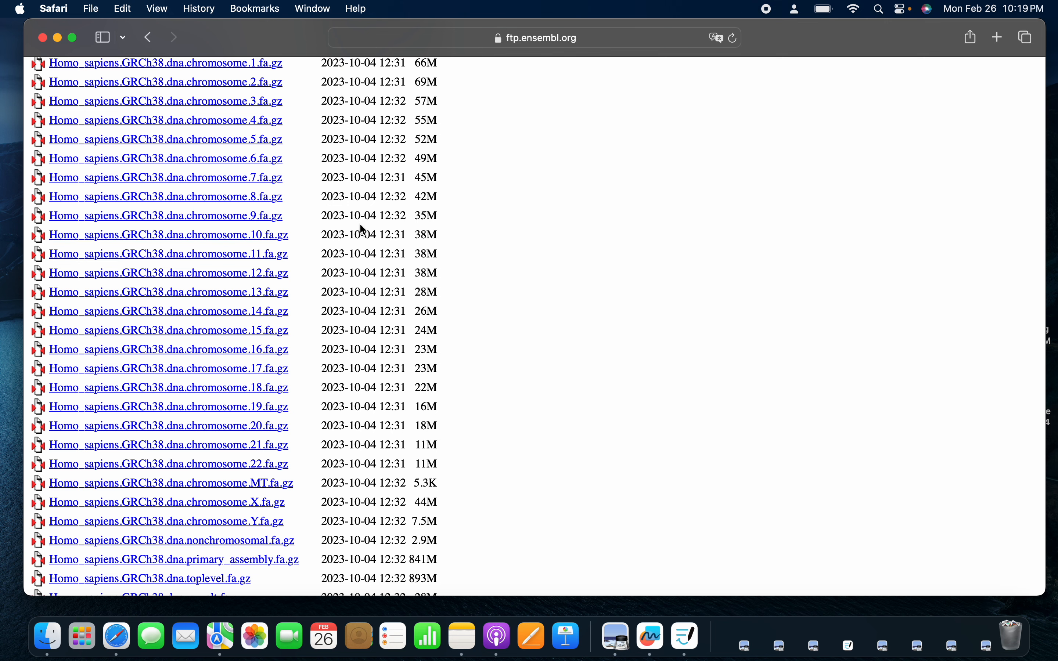
scroll(363, 230, up, 5)
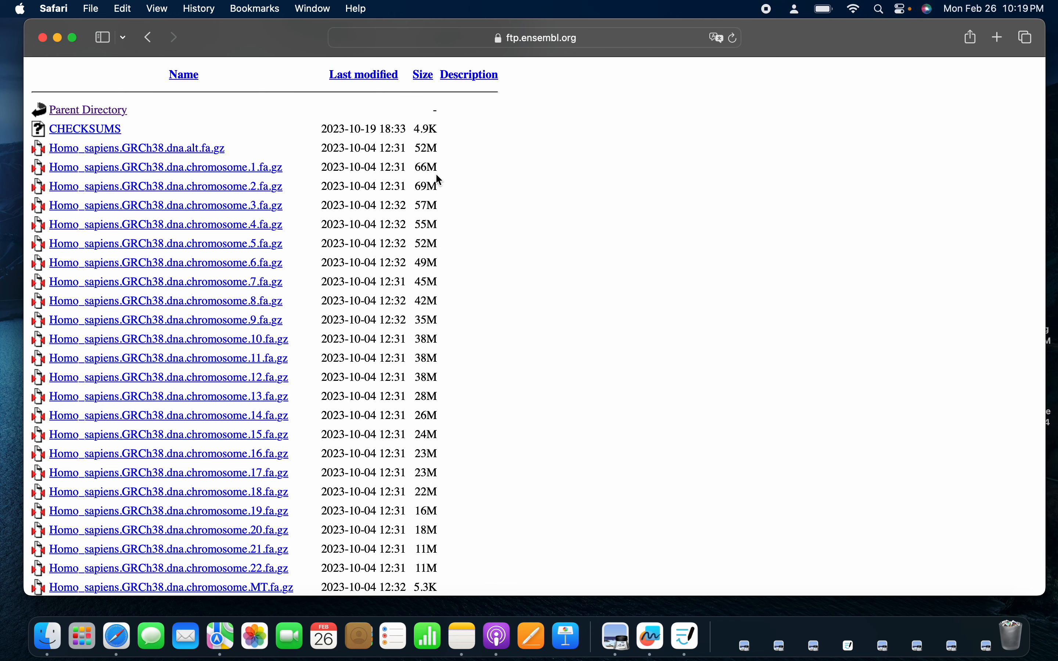
scroll(438, 179, down, 10)
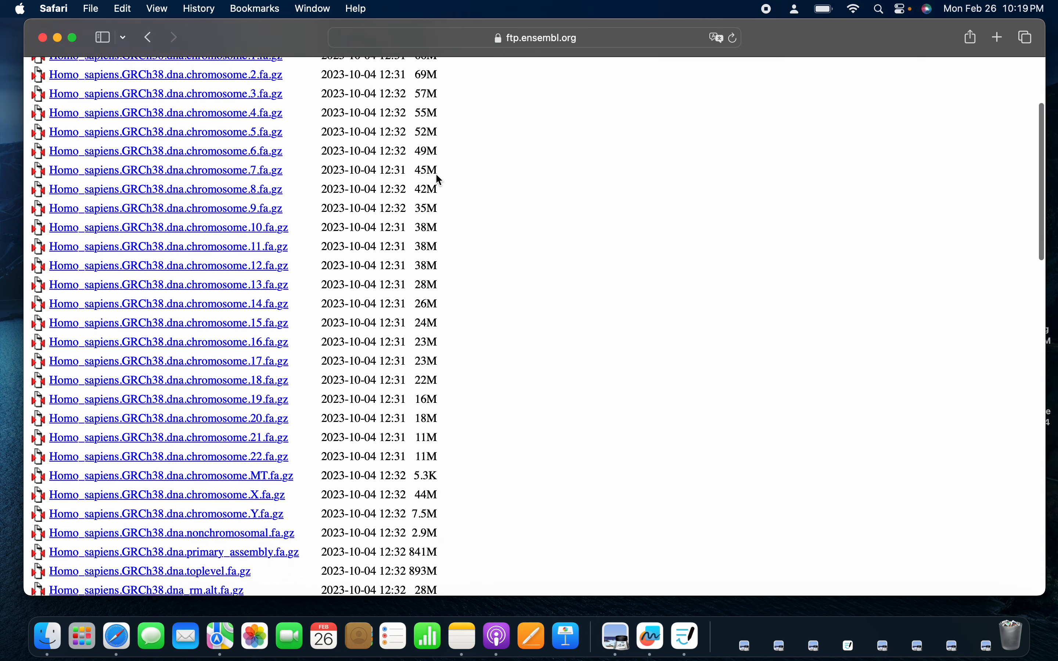
scroll(466, 382, down, 20)
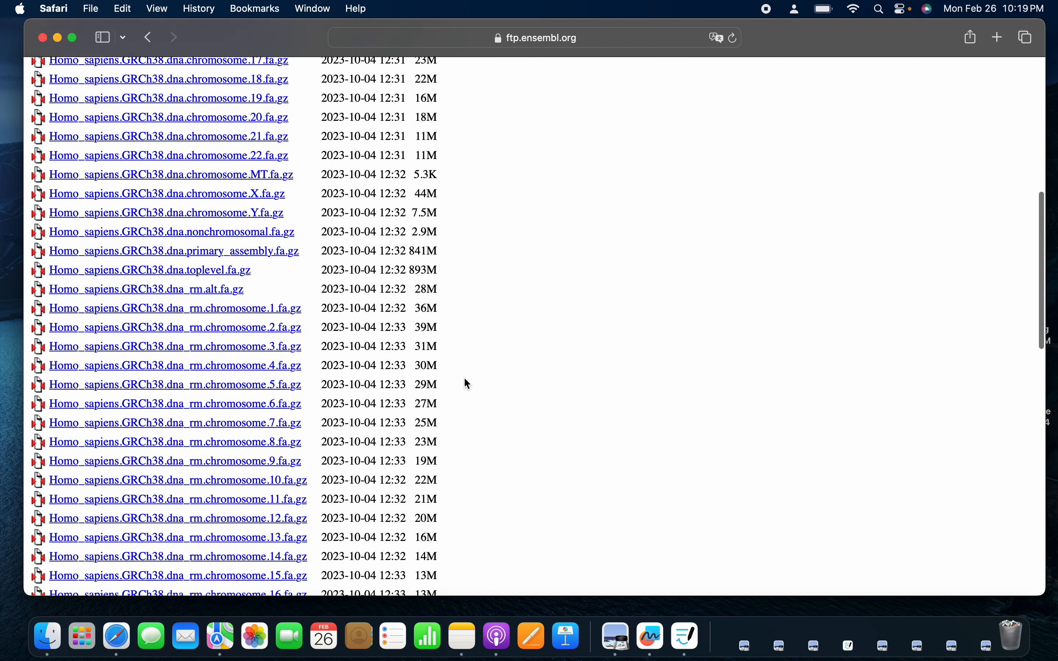
scroll(467, 384, up, 20)
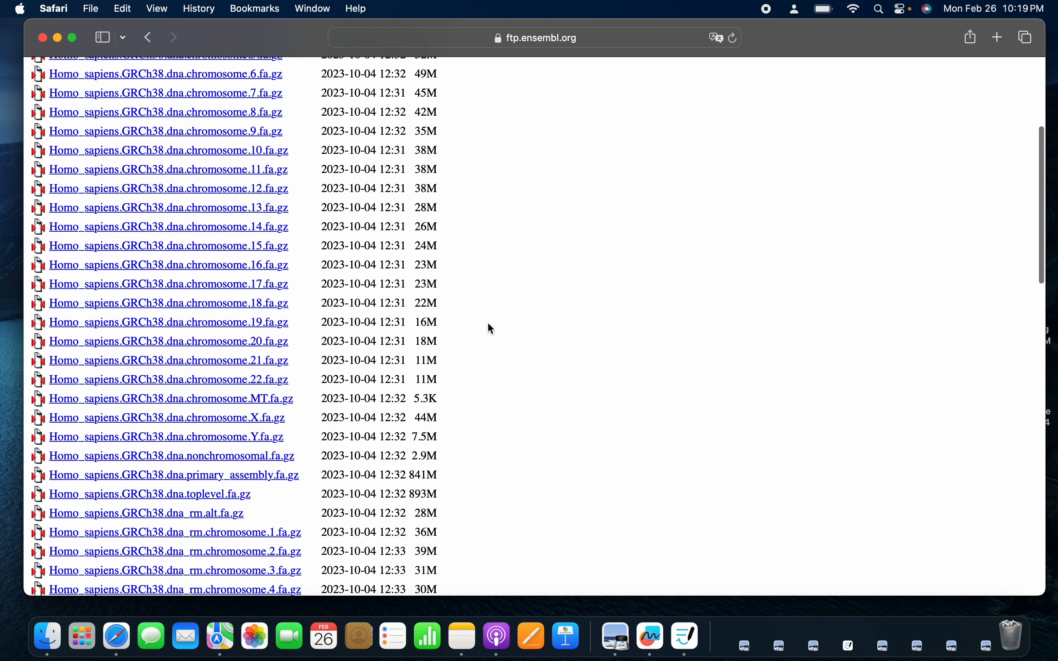
scroll(489, 328, down, 20)
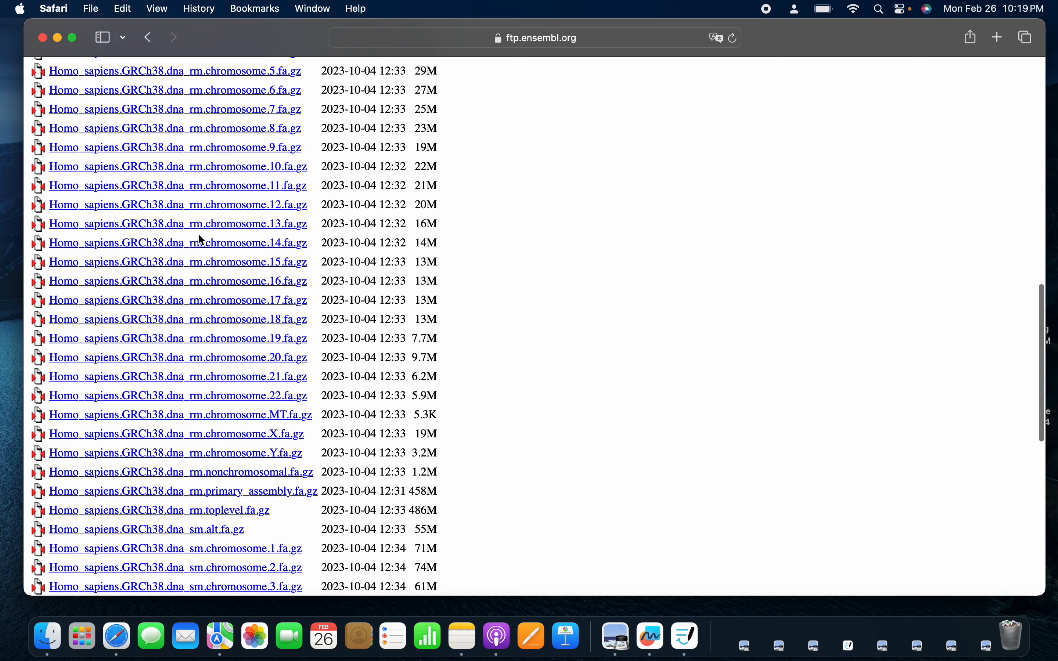
scroll(237, 372, down, 15)
scroll(237, 373, down, 4)
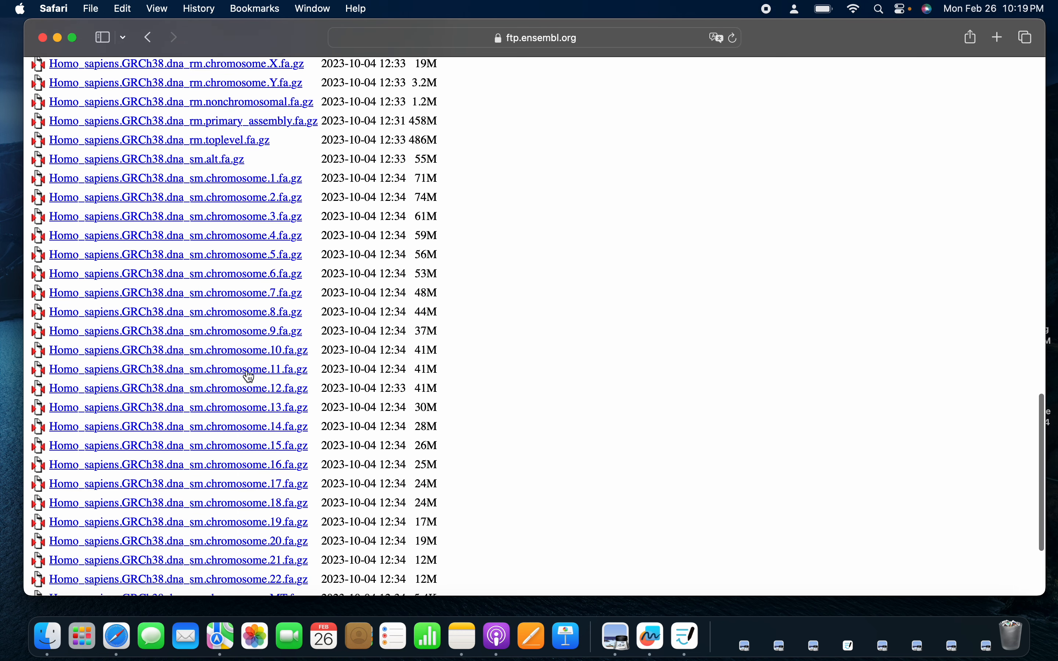
scroll(473, 384, up, 20)
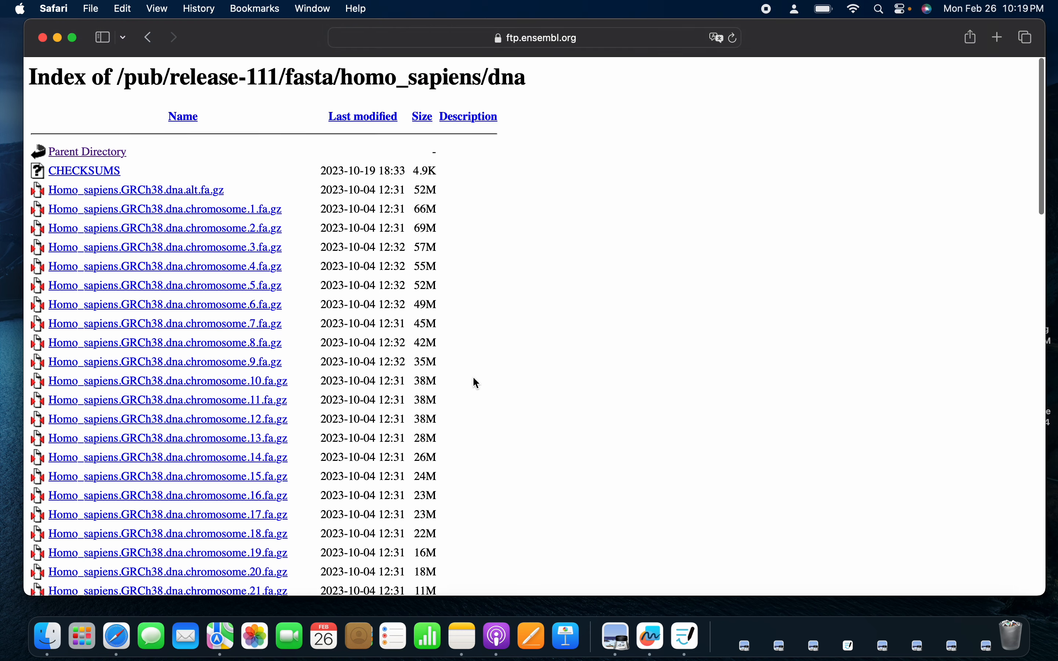
click(149, 38)
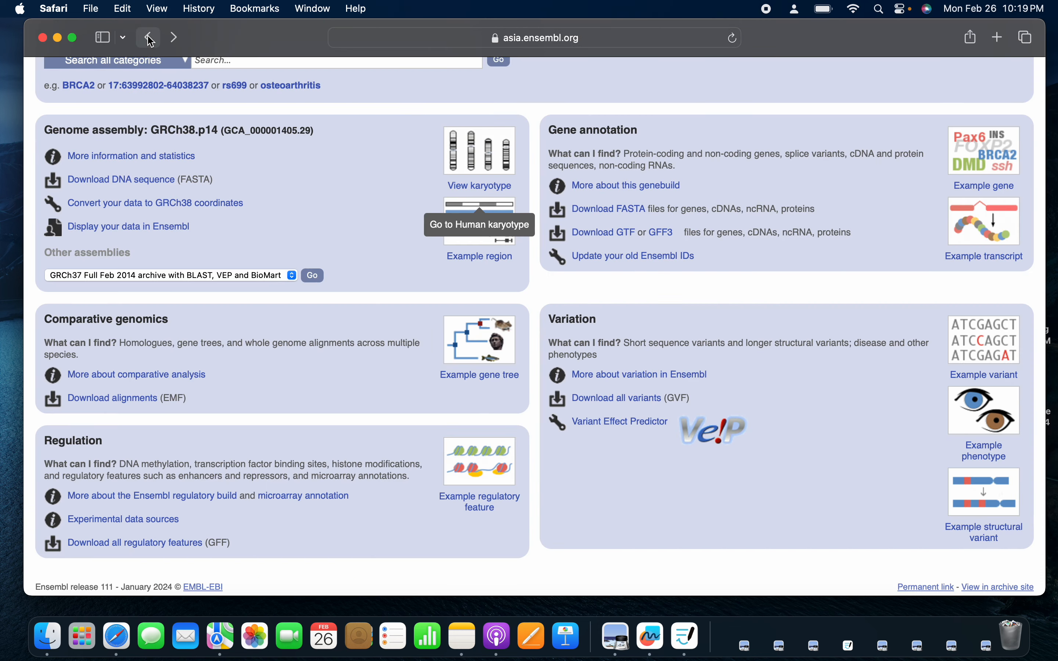
Open the human karyotype of the whole genome and go to the chromosome 17 summary
scroll(230, 317, down, 3)
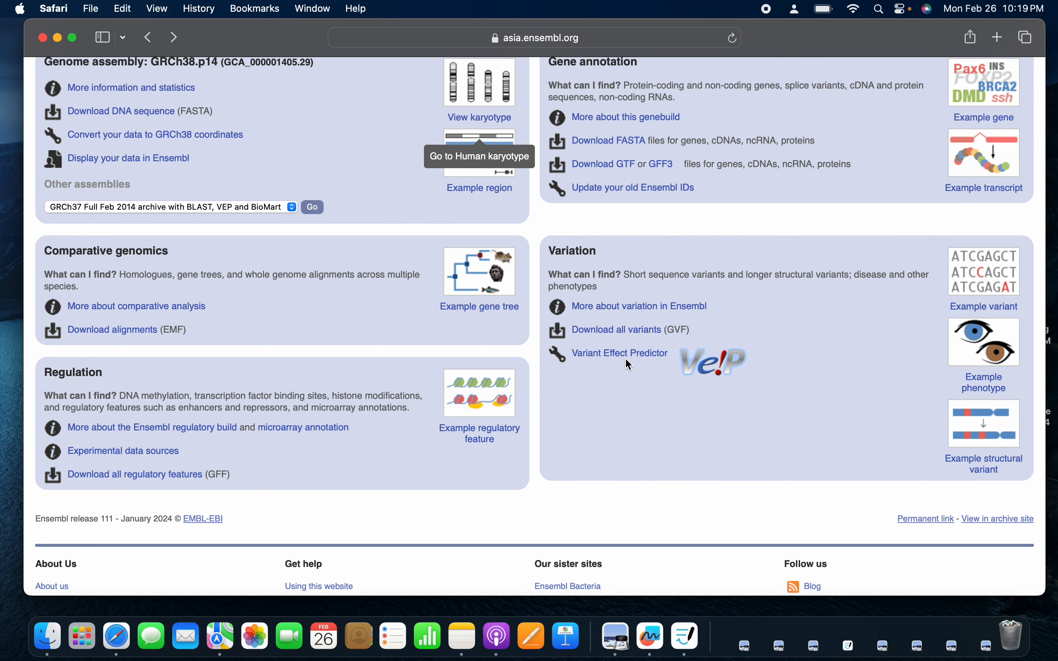
scroll(611, 432, up, 3)
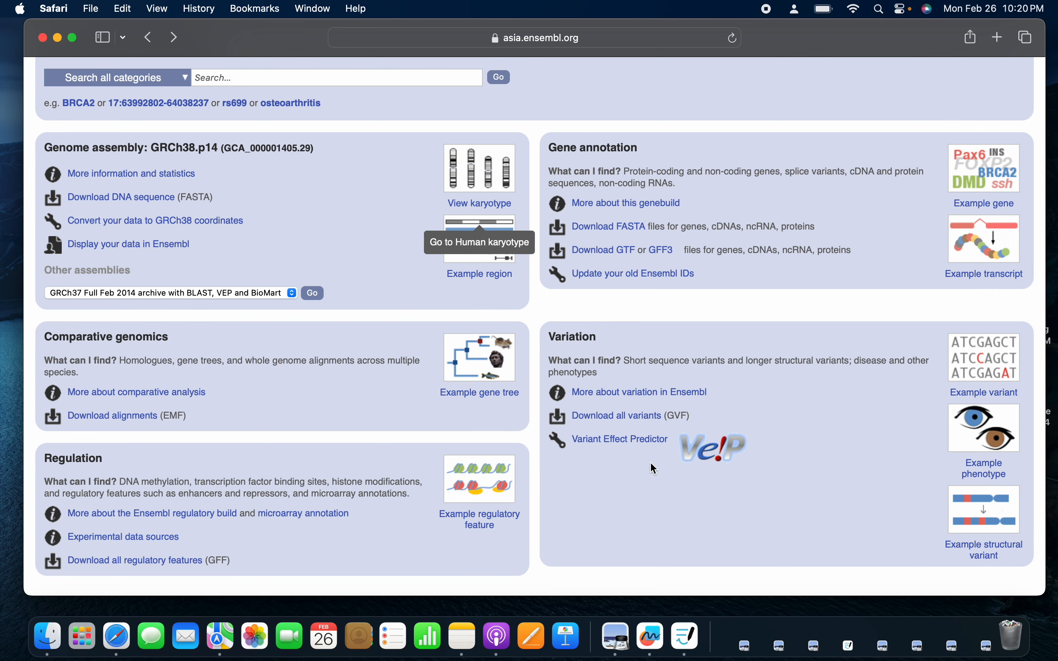
scroll(651, 462, up, 3)
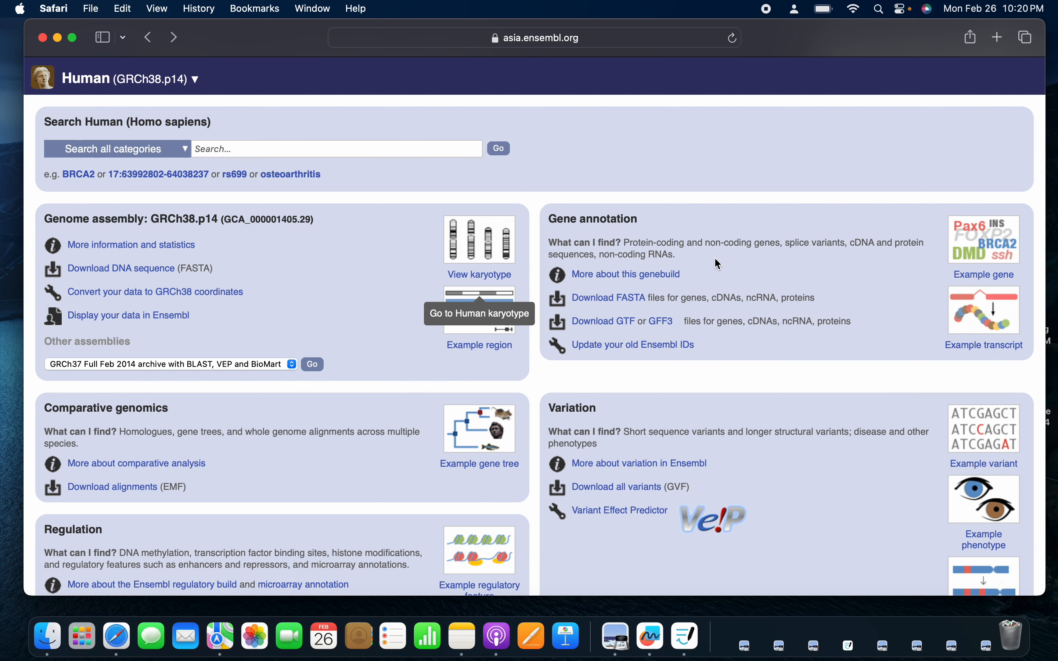
click(489, 276)
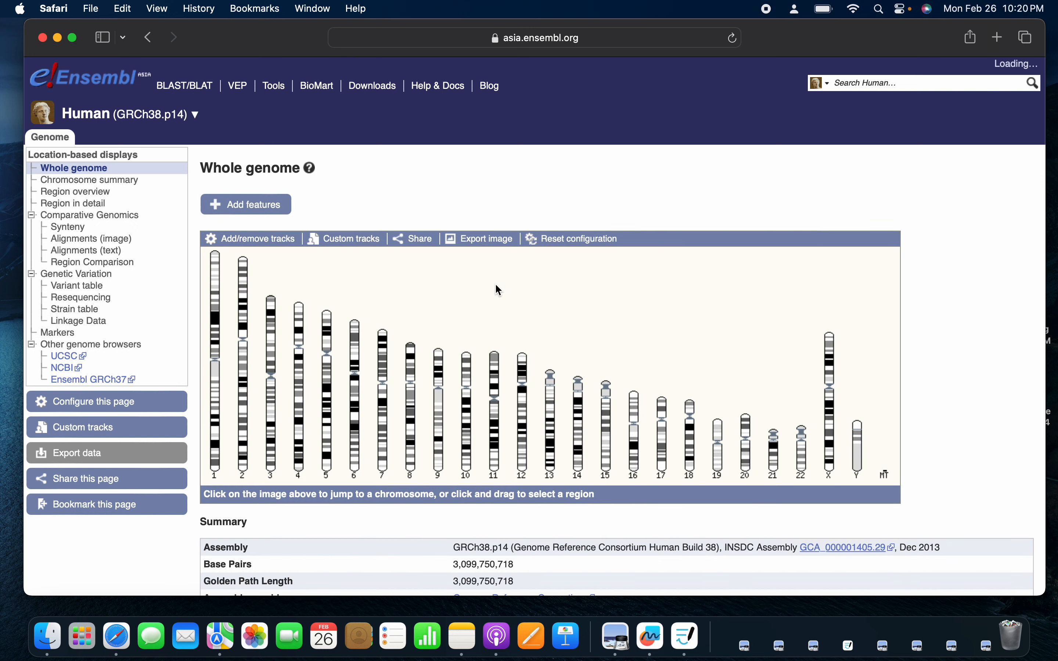
scroll(607, 475, down, 5)
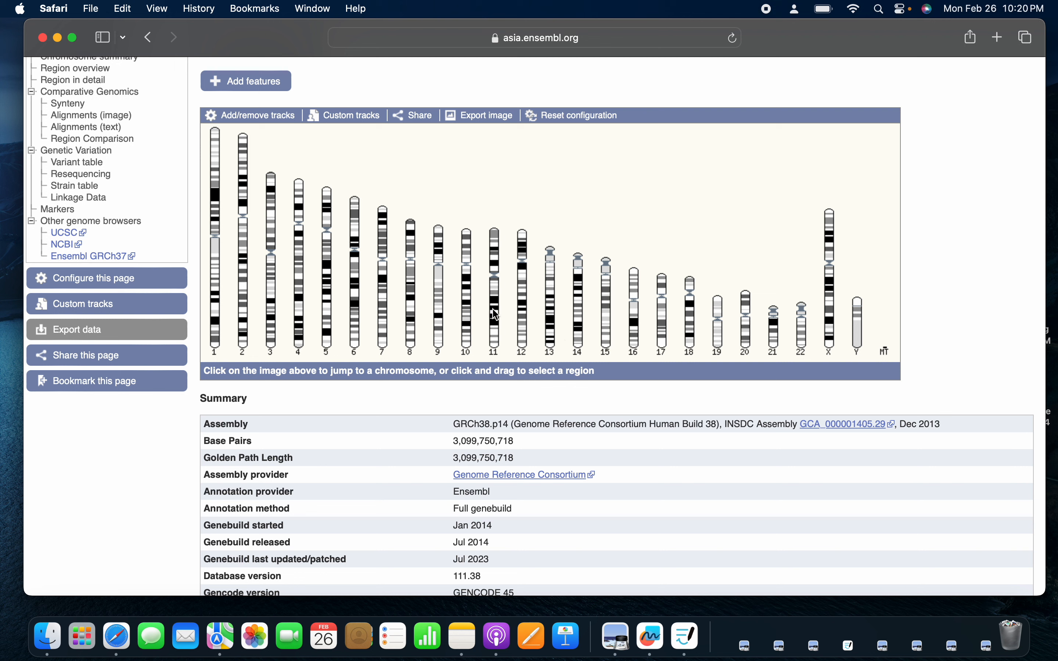
click(666, 358)
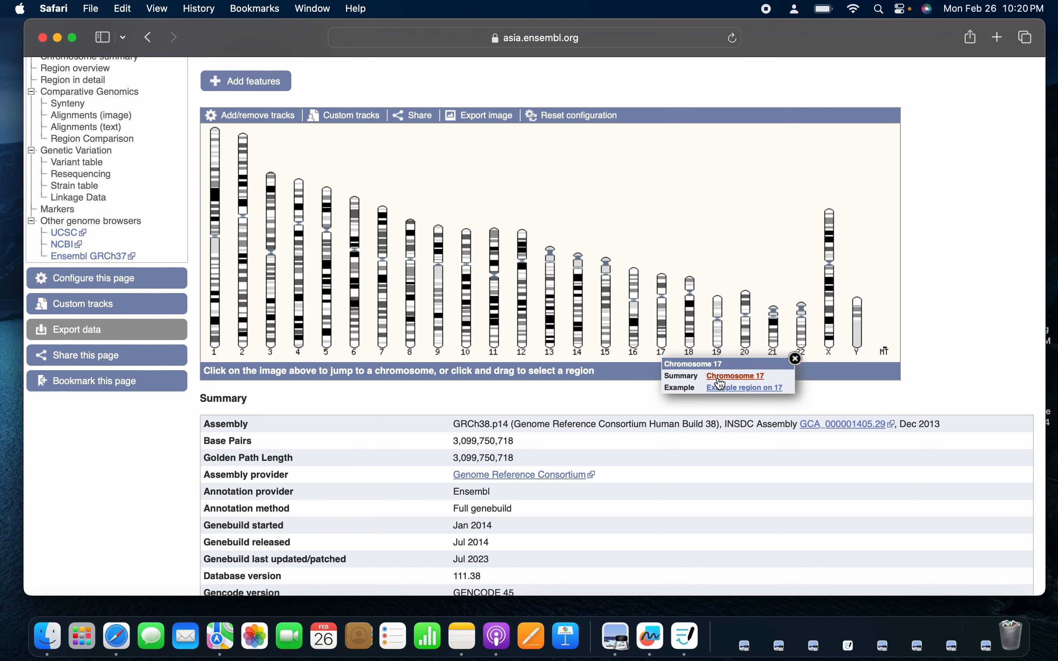
click(735, 377)
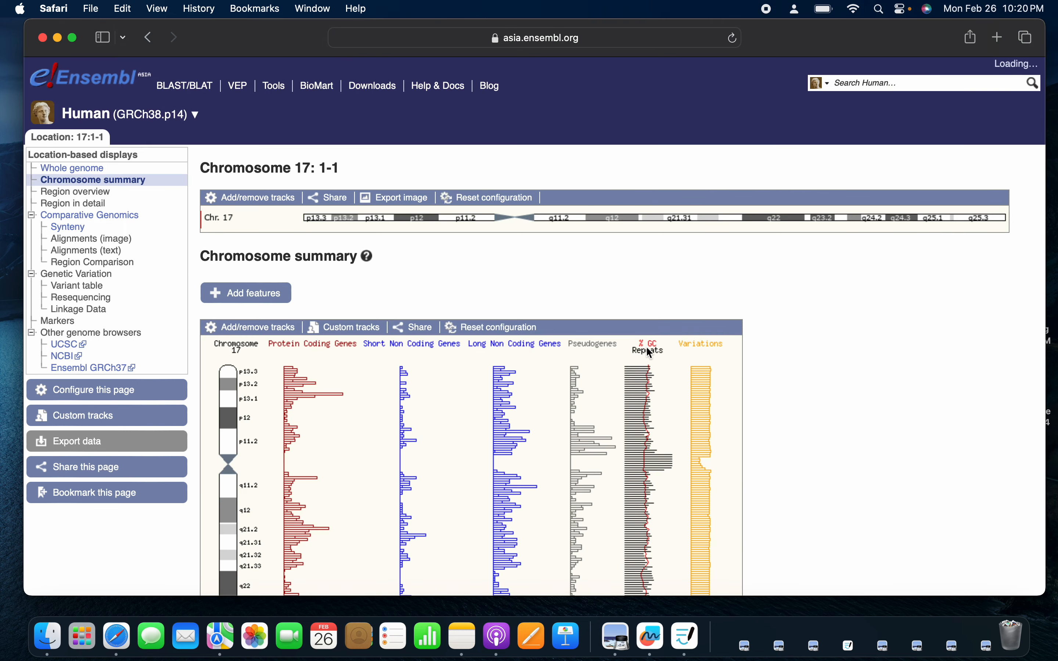
Jump from the protein coding genes peak near band q21.2 on chromosome 17 to the region view at position 40913372
scroll(847, 395, down, 6)
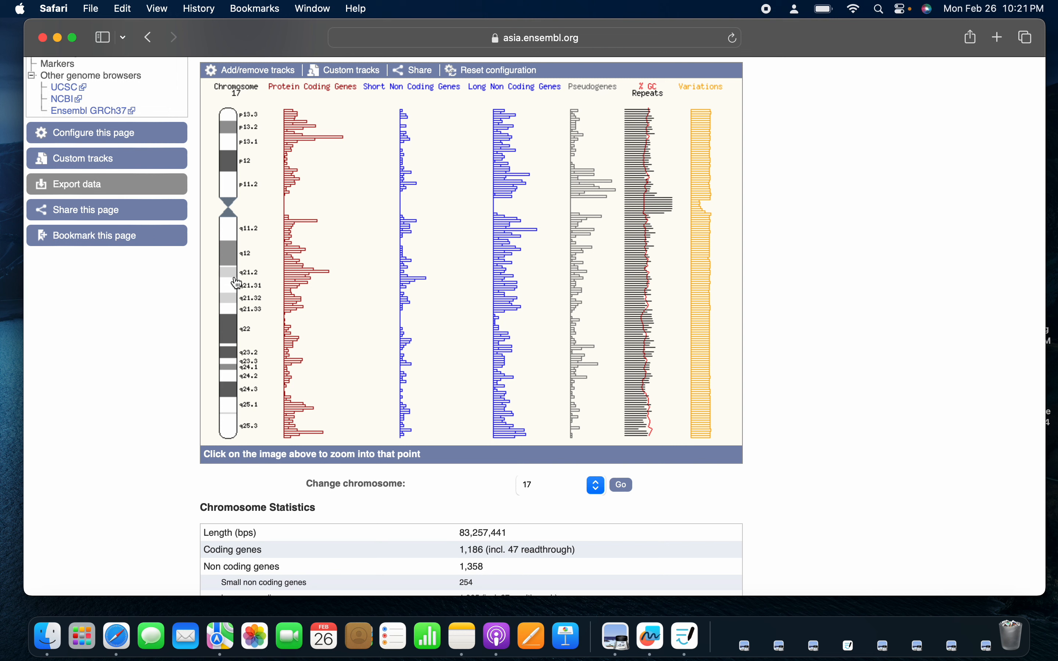
click(319, 271)
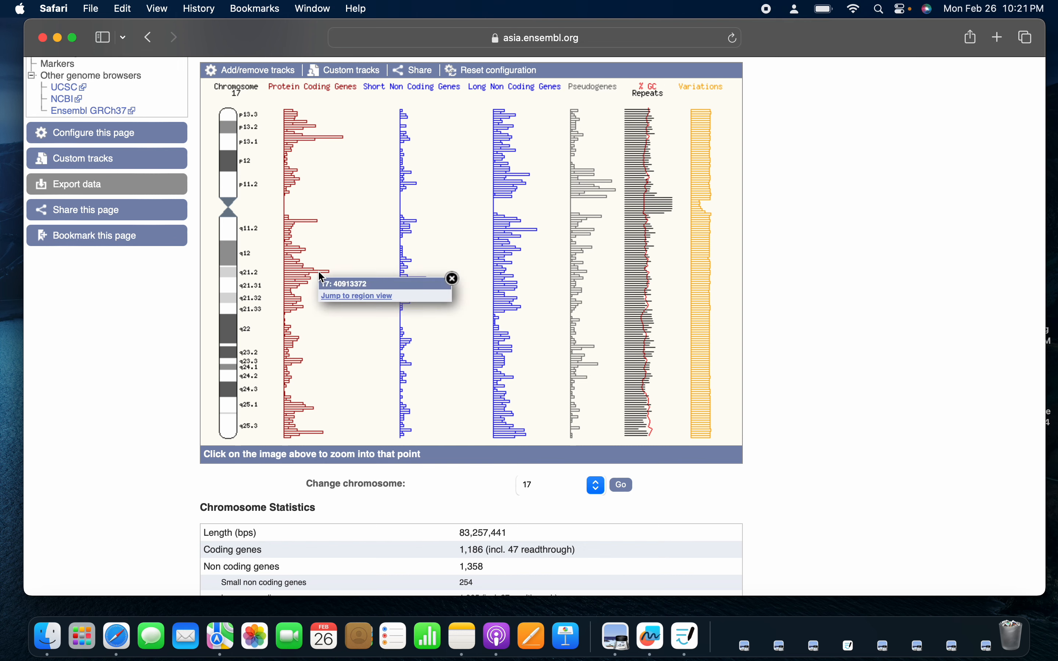
click(355, 297)
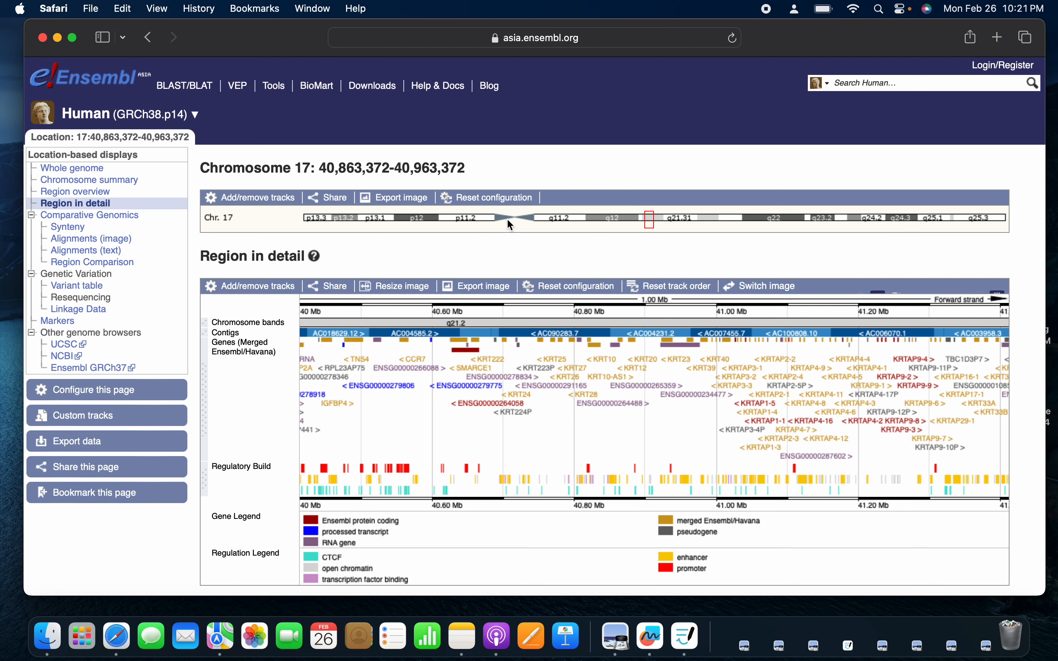
View the download formats offered for the chromosome 17 image and close the image export without downloading
click(404, 199)
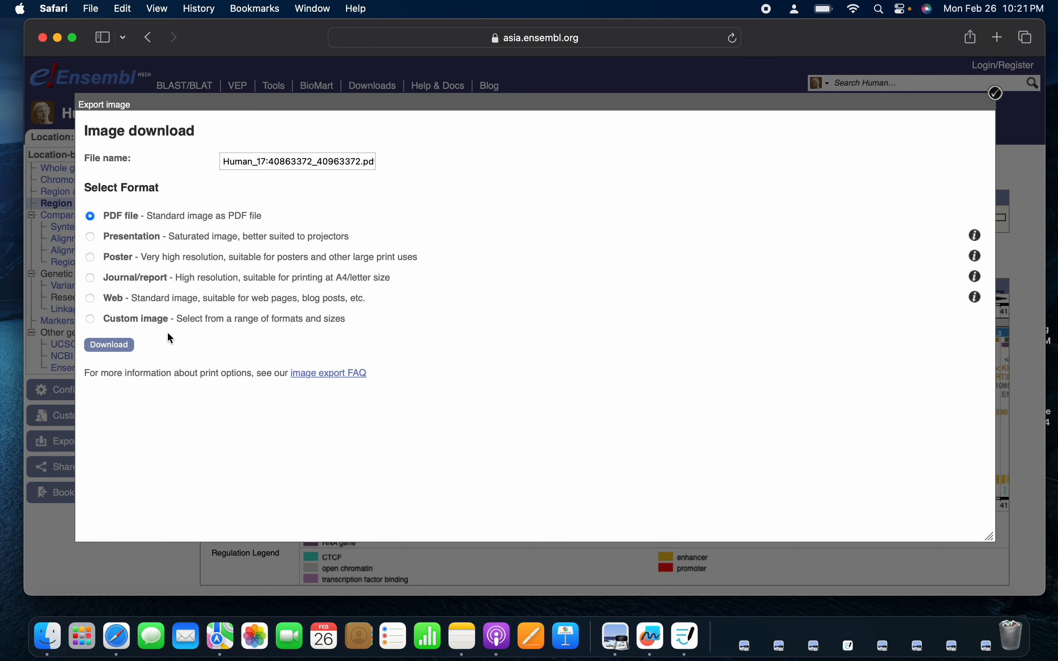
key(Escape)
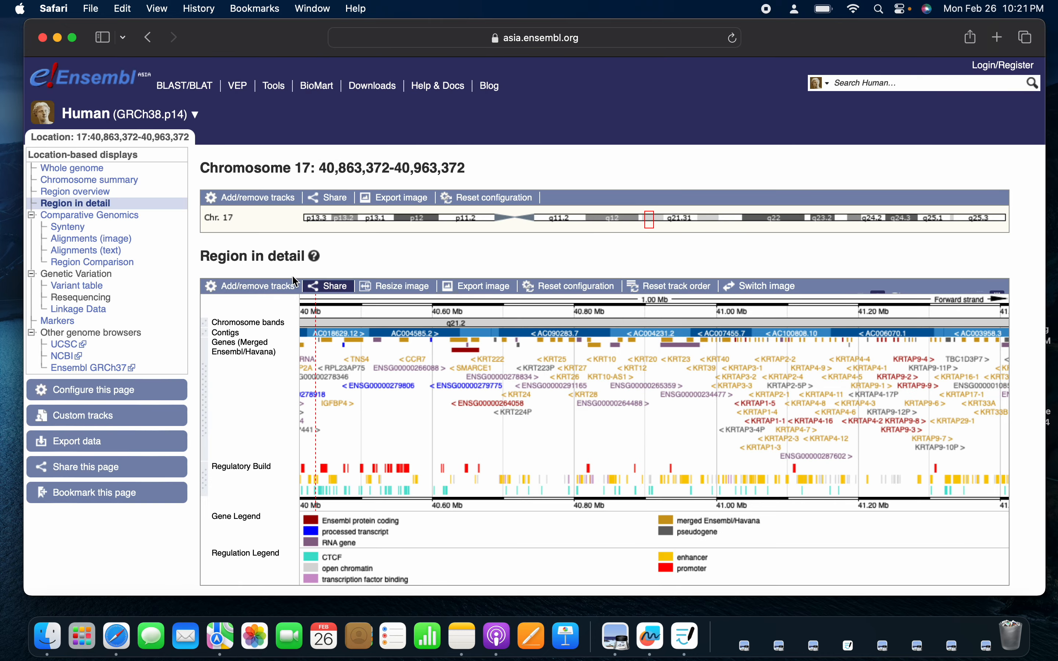
Examine the region's overview image and the detailed gene transcript tracks, including the KRT12, KRT20 and KRT23 transcripts
scroll(526, 425, down, 3)
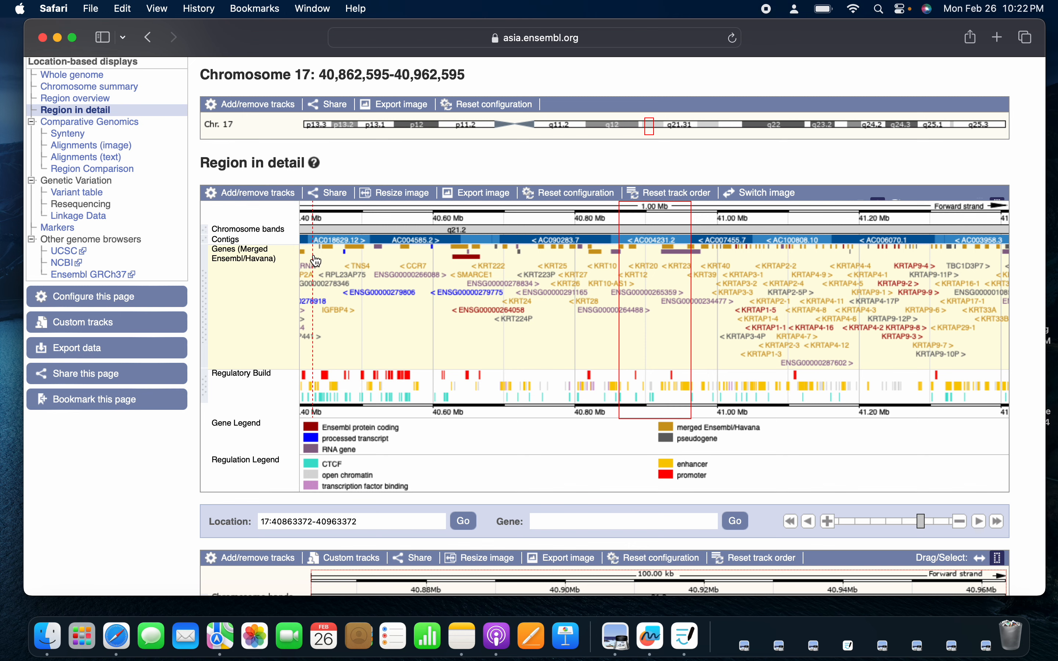
scroll(248, 300, down, 2)
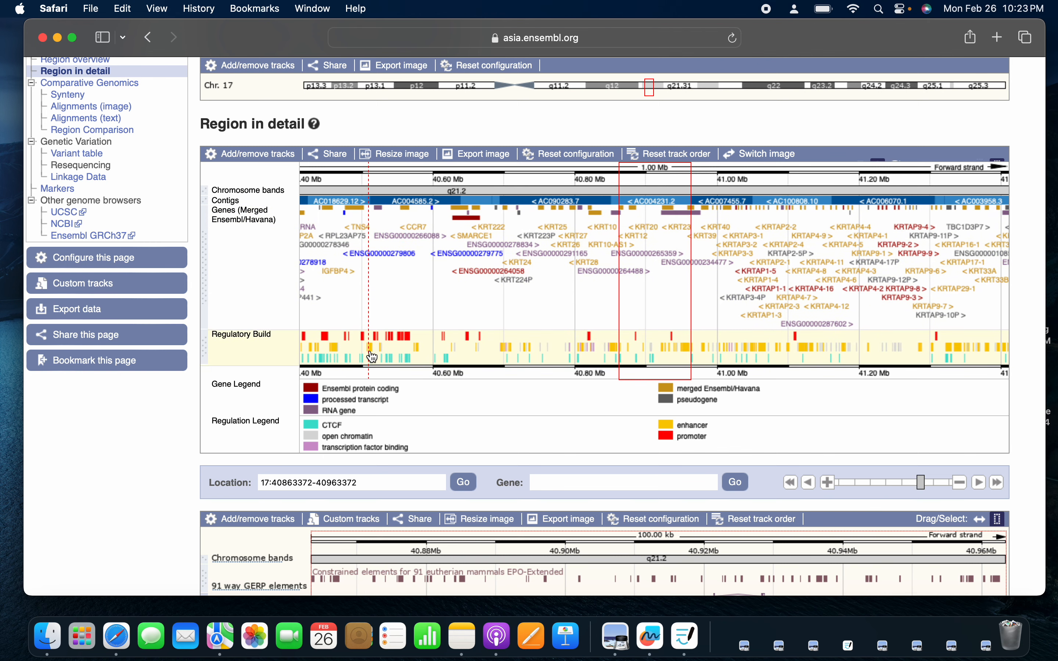
scroll(372, 357, down, 3)
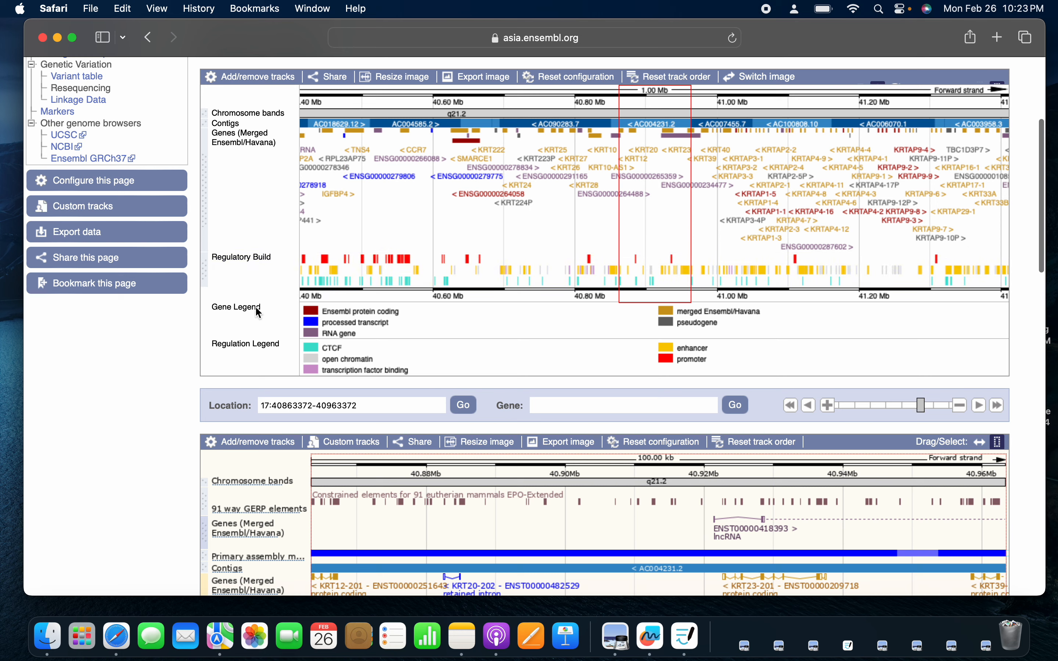
scroll(463, 379, down, 8)
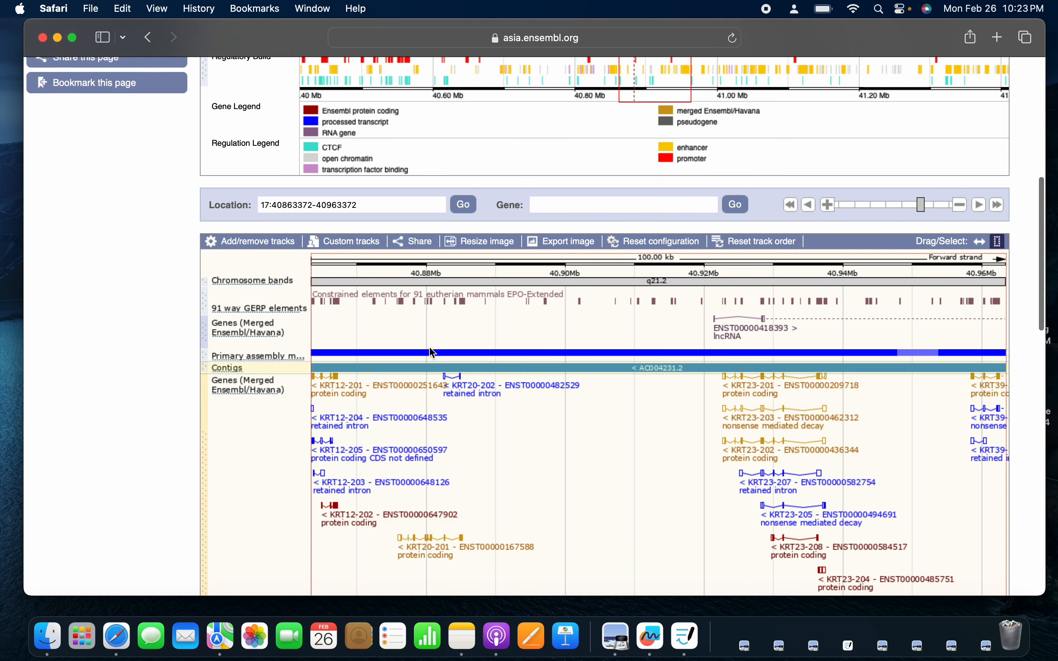
scroll(474, 425, down, 4)
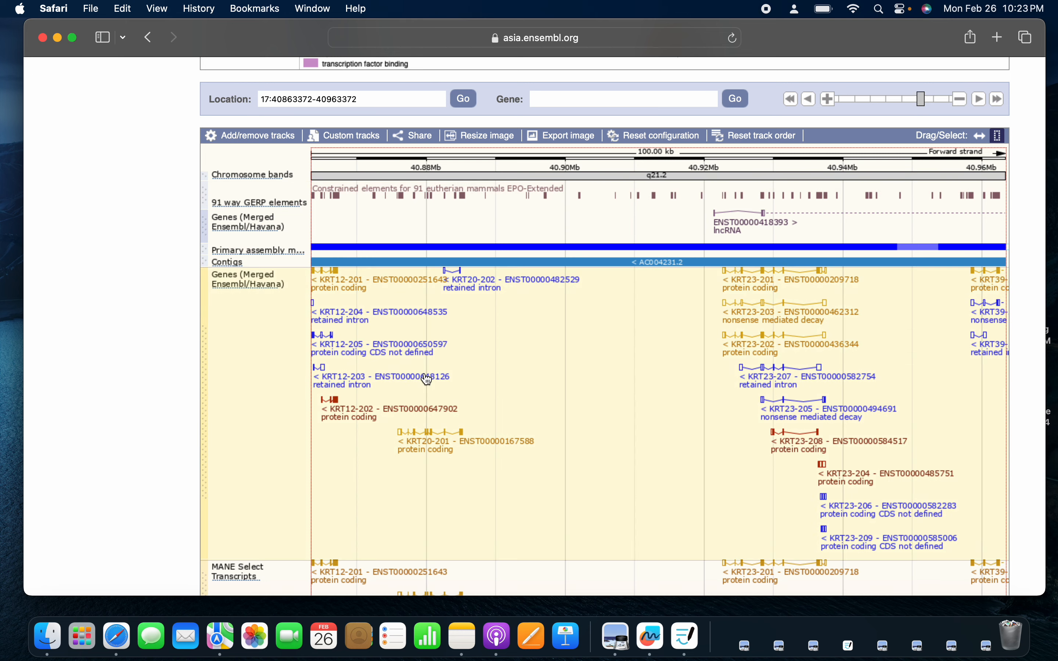
scroll(427, 379, up, 12)
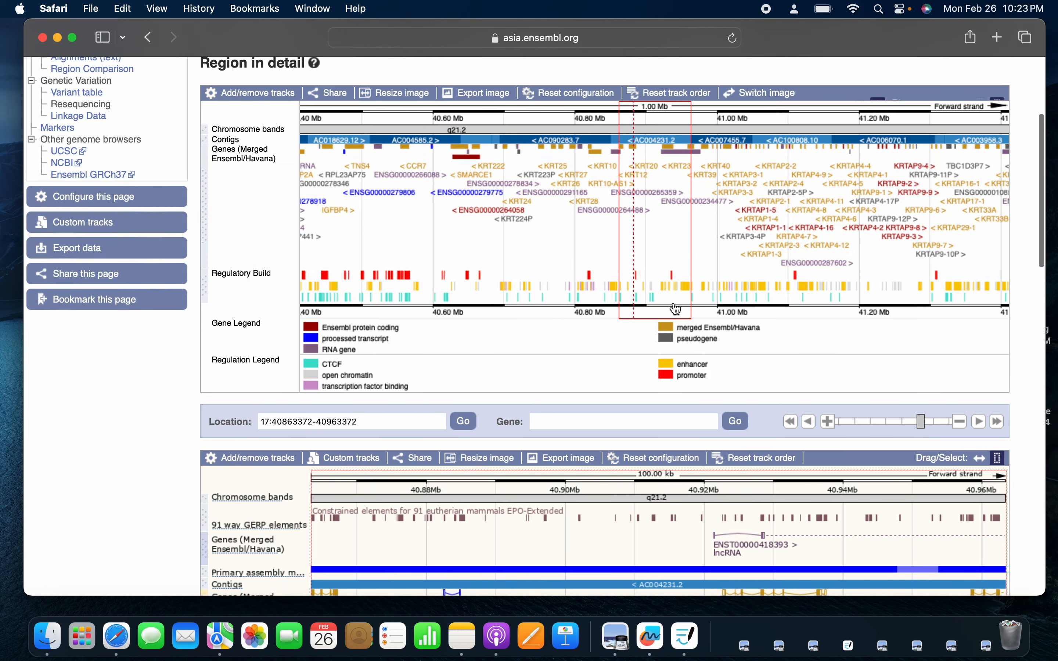
scroll(453, 392, down, 16)
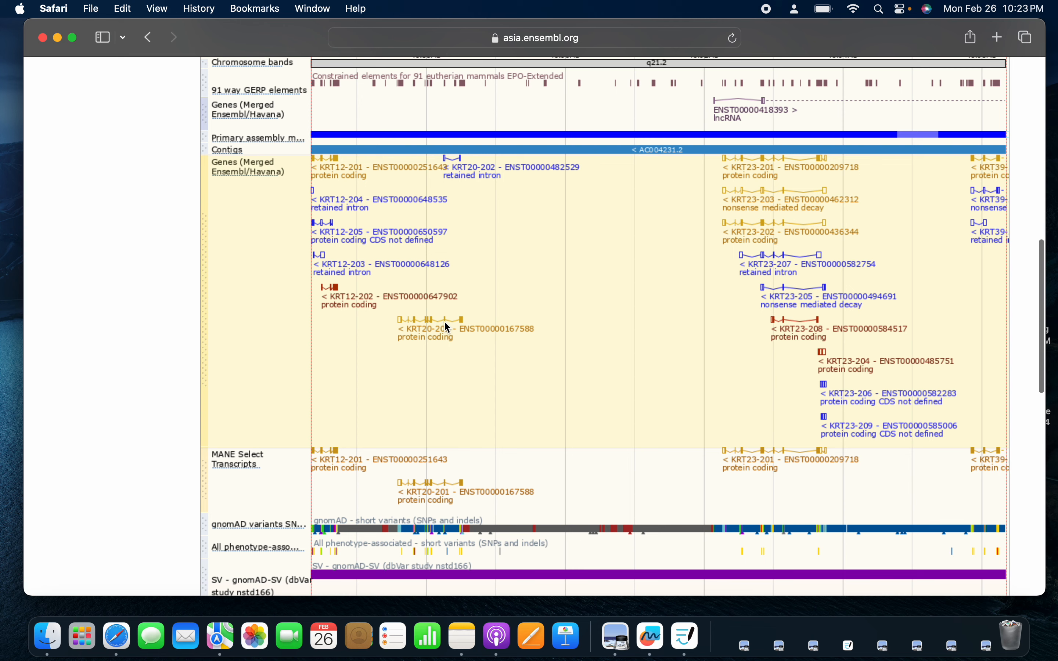
scroll(605, 401, up, 3)
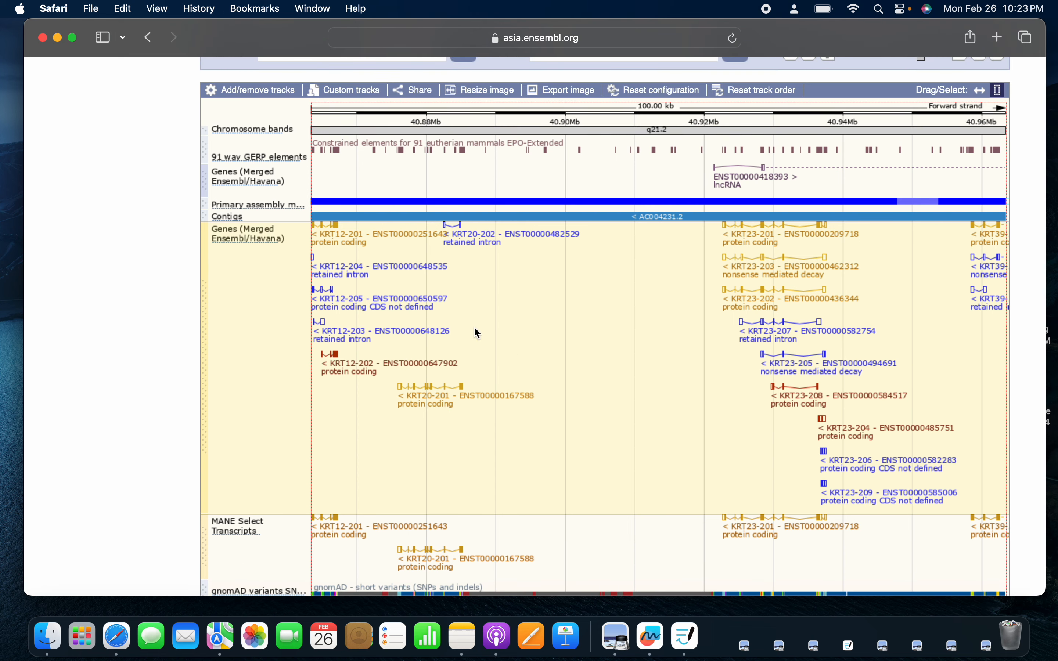
scroll(278, 170, down, 1)
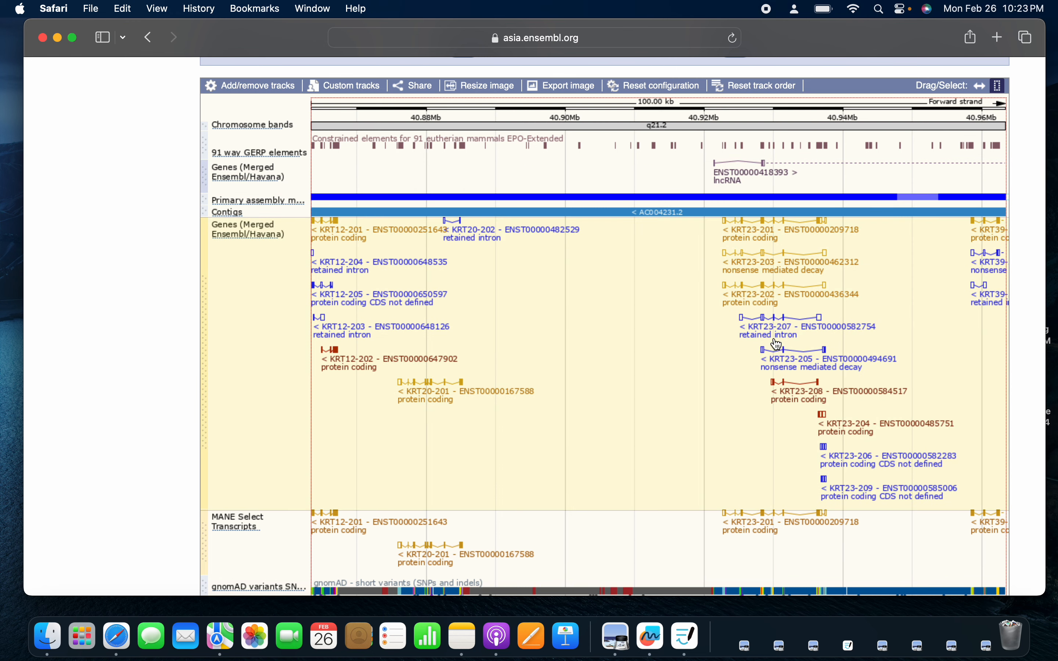
Examine the region's variant and regulatory tracks and the gene, regulation and variant legends, and return to the region overview
scroll(789, 446, down, 10)
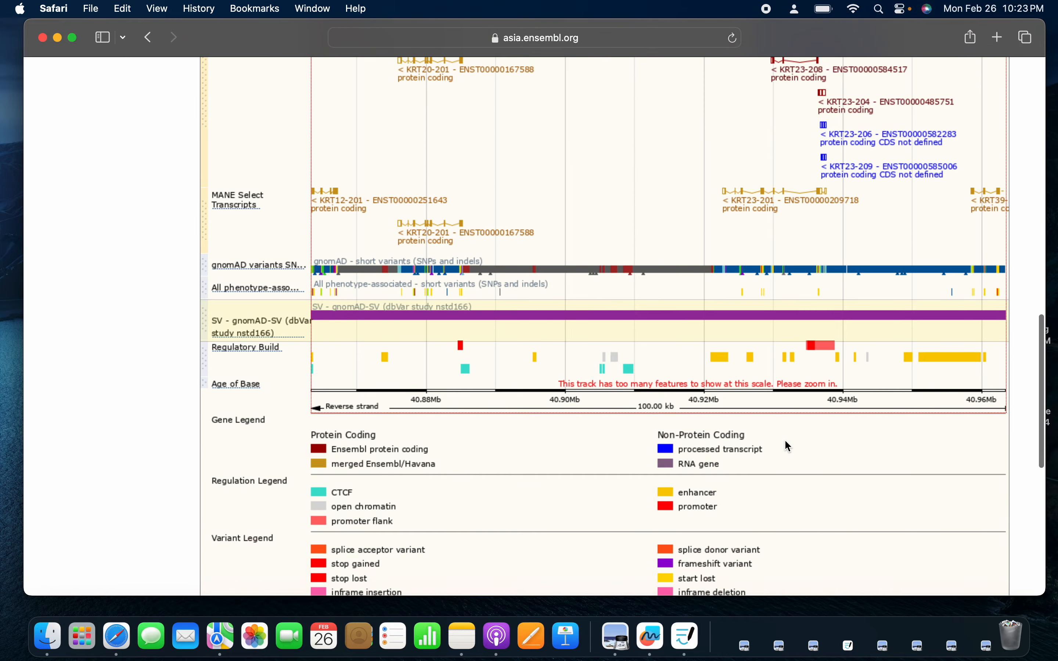
scroll(301, 355, down, 7)
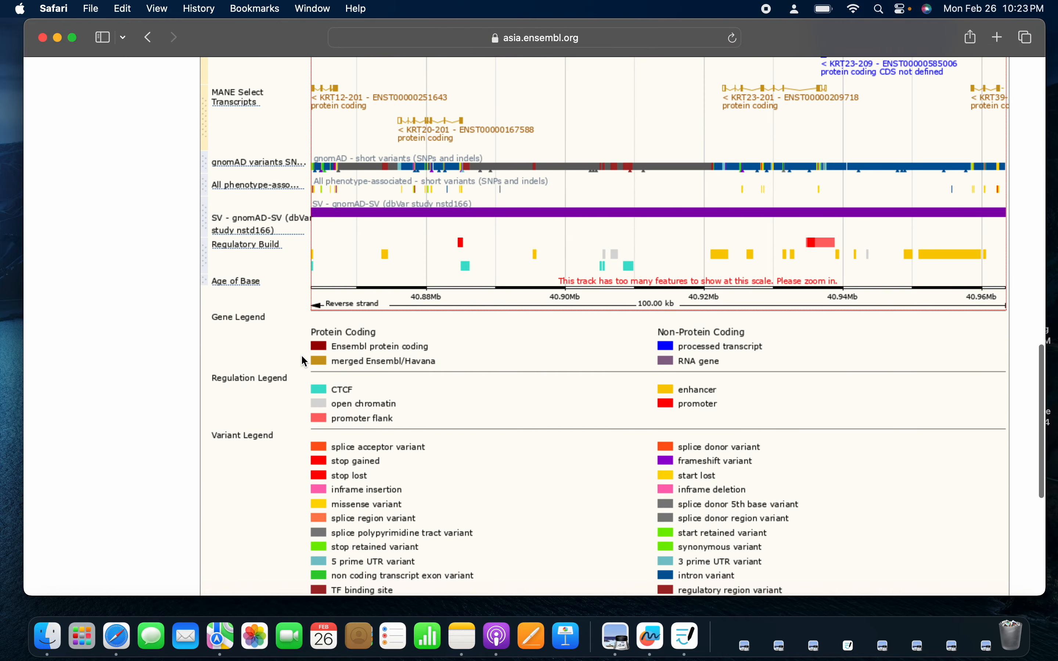
scroll(302, 357, down, 1)
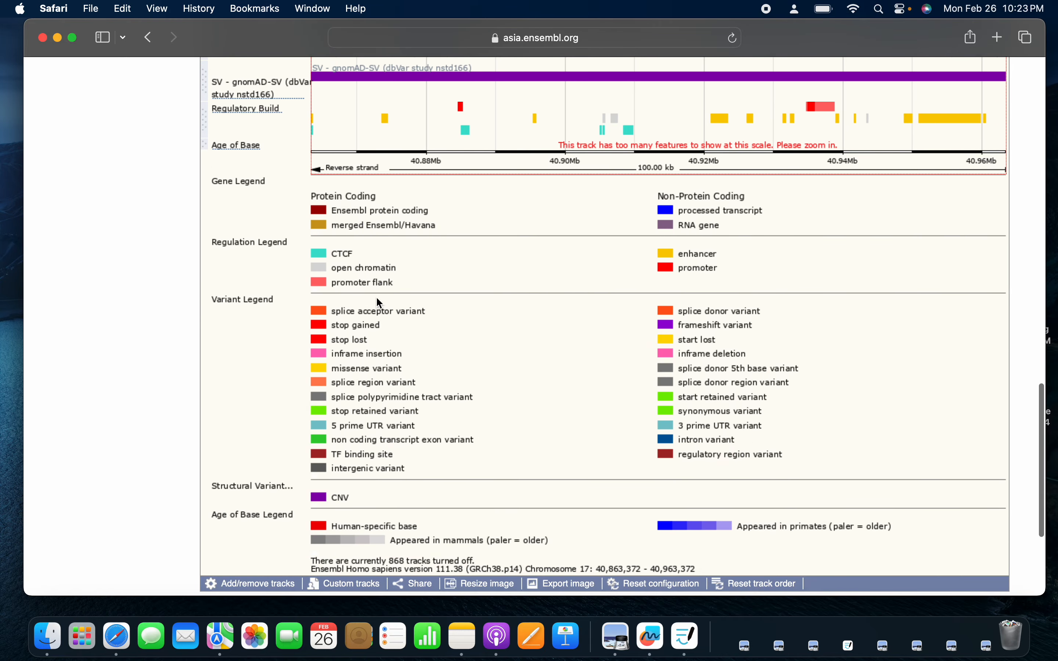
scroll(375, 297, up, 8)
scroll(507, 350, down, 10)
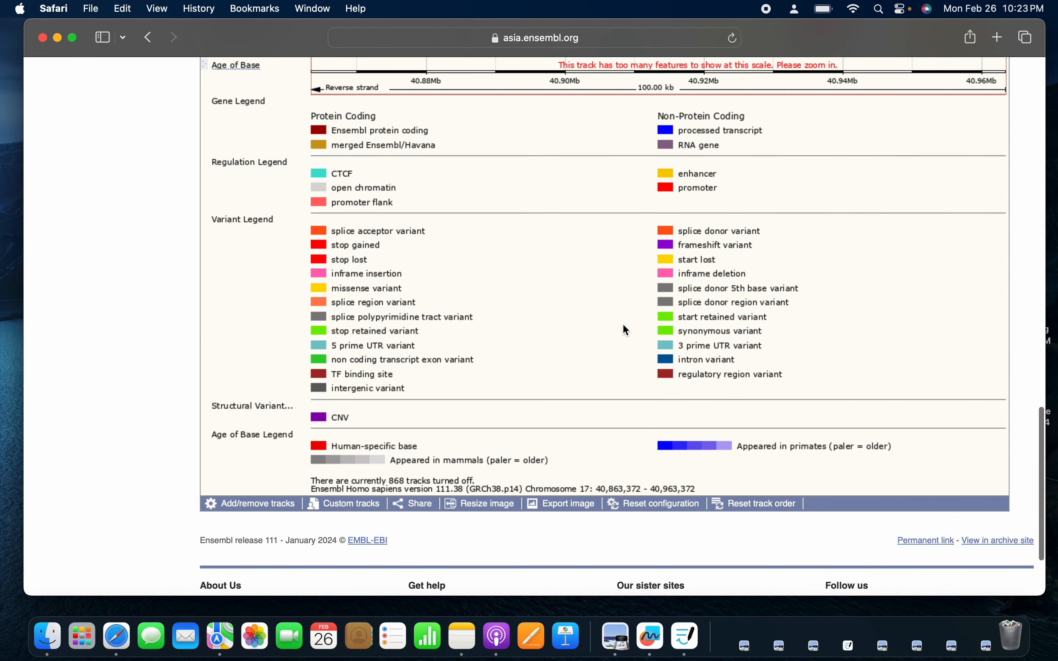
scroll(625, 331, up, 20)
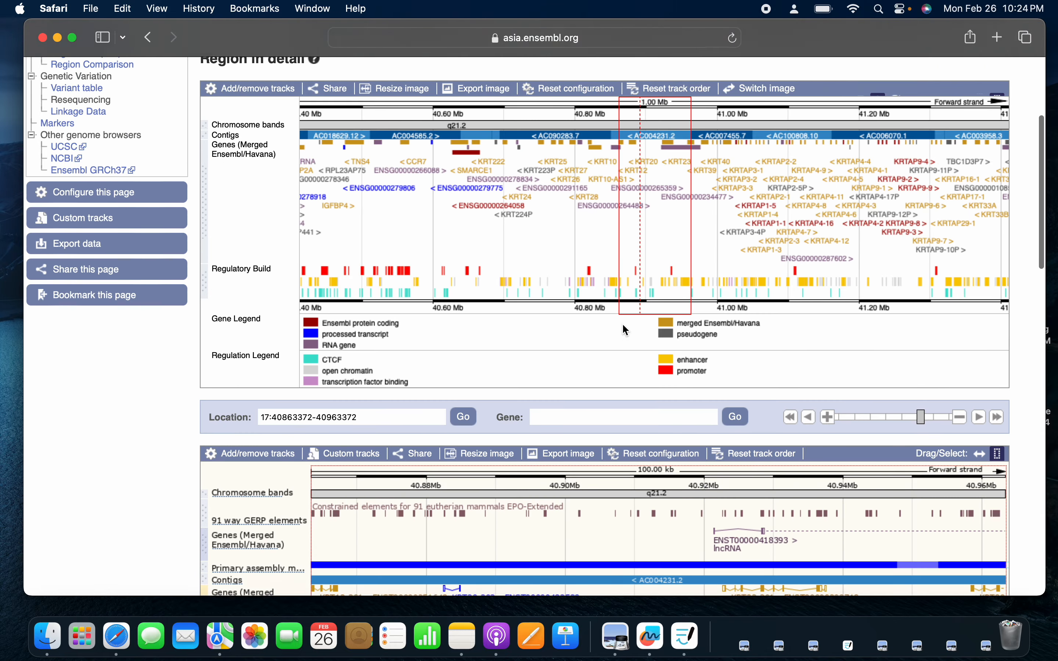
scroll(626, 330, up, 10)
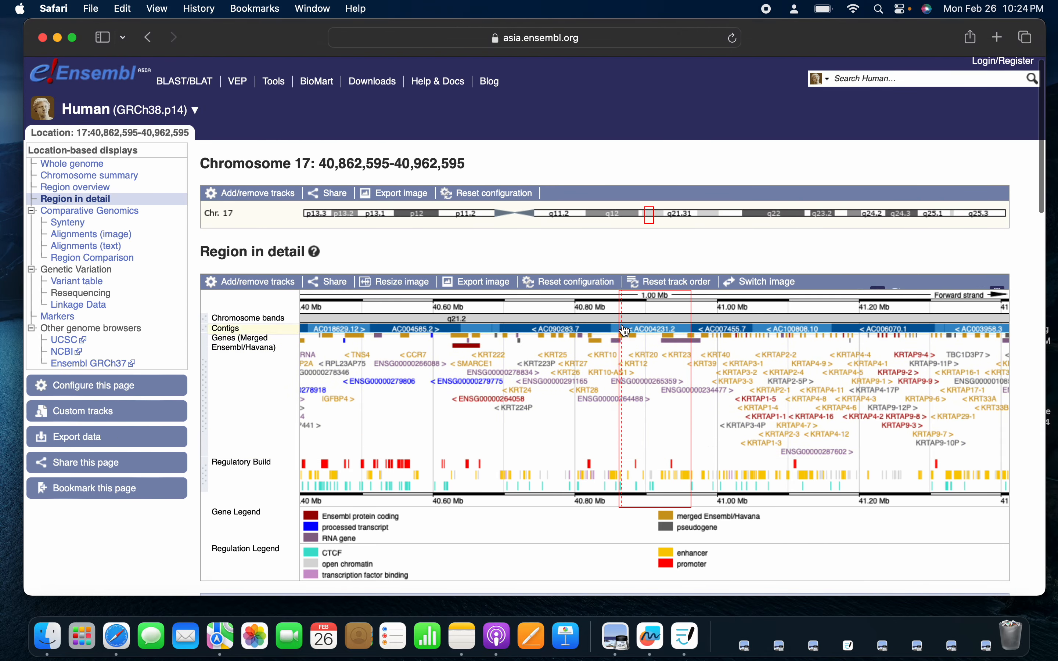
Open the page configuration and examine the active tracks and track categories of the region image
click(78, 303)
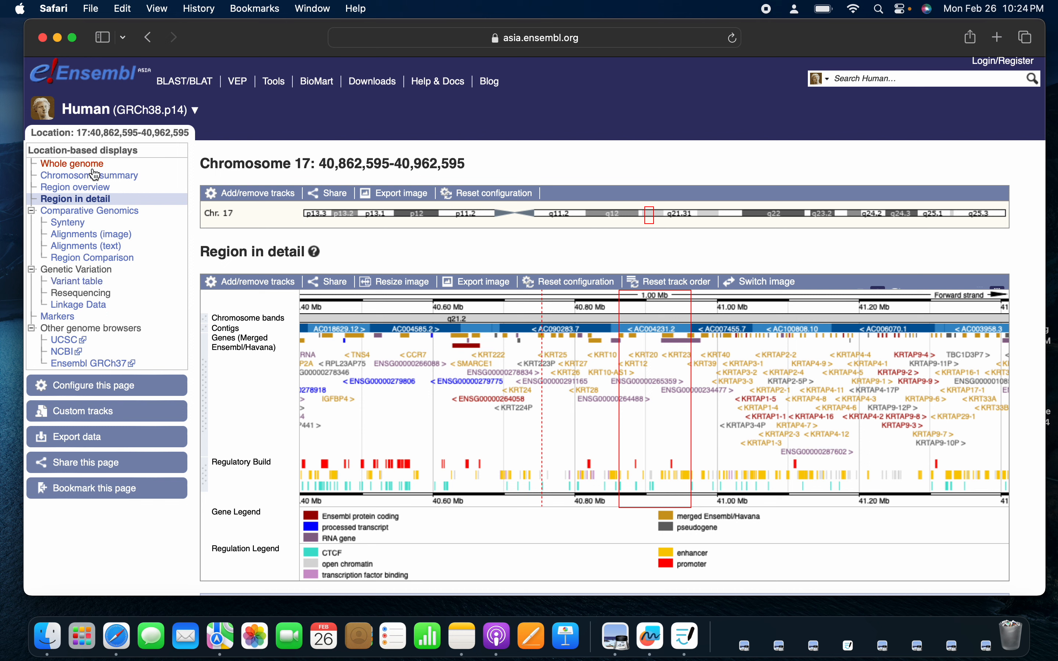
click(105, 395)
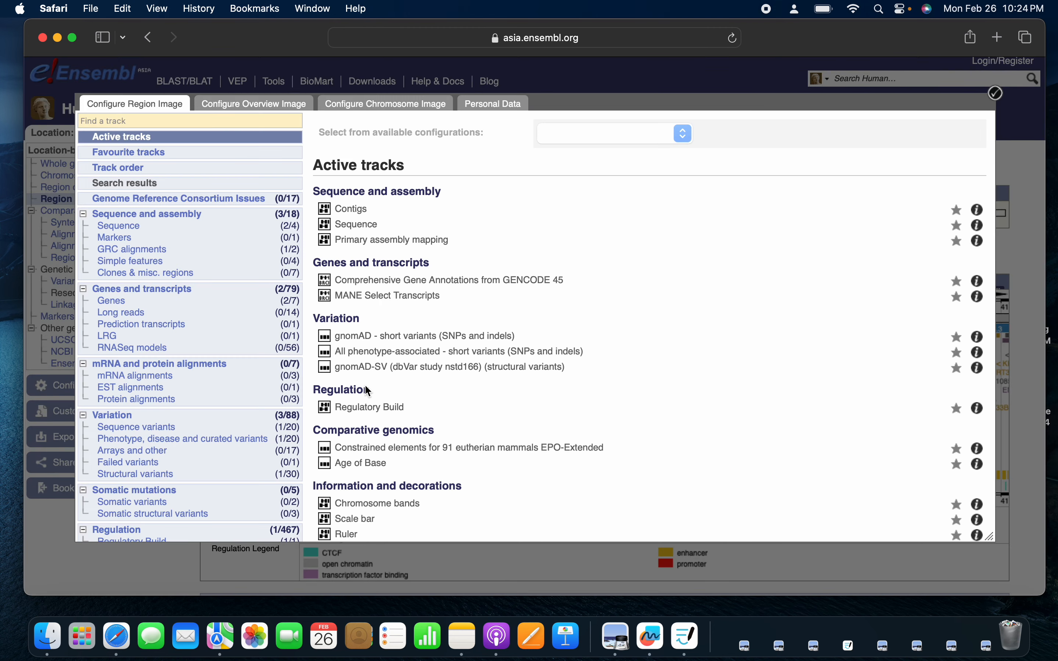
scroll(485, 386, down, 5)
scroll(486, 388, down, 4)
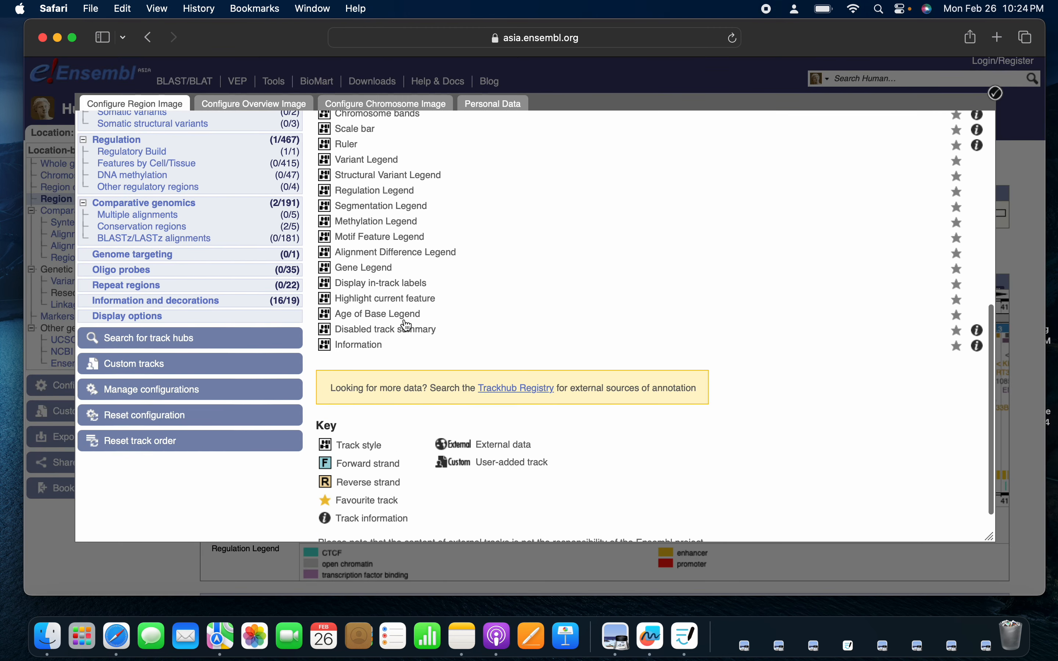
scroll(446, 208, up, 10)
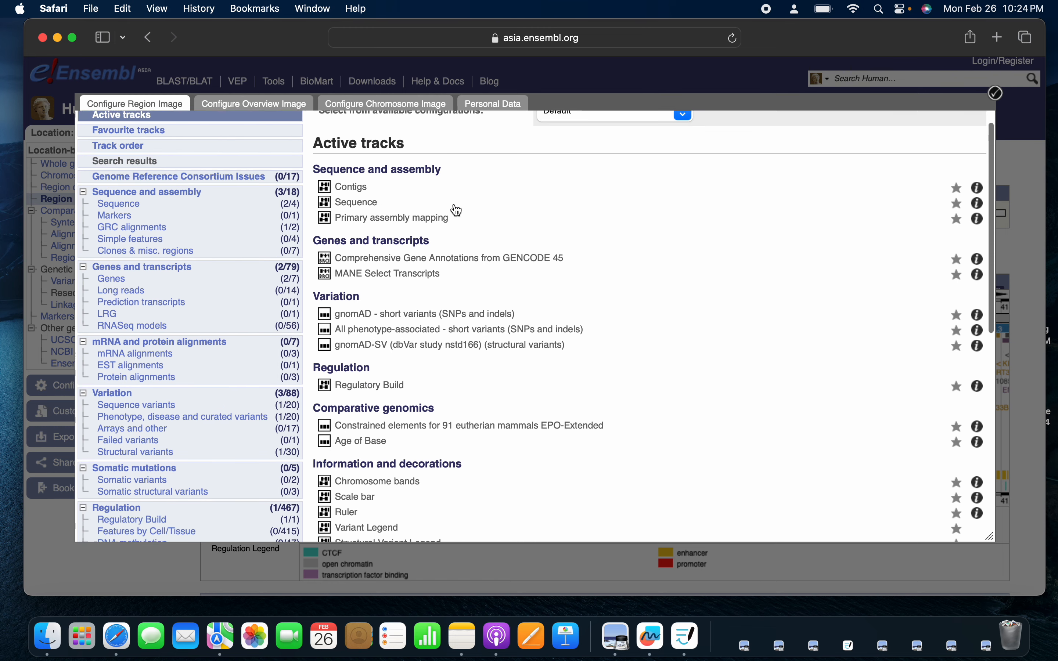
Turn the Contigs track off and on again, close the configuration and return to the region view
click(324, 210)
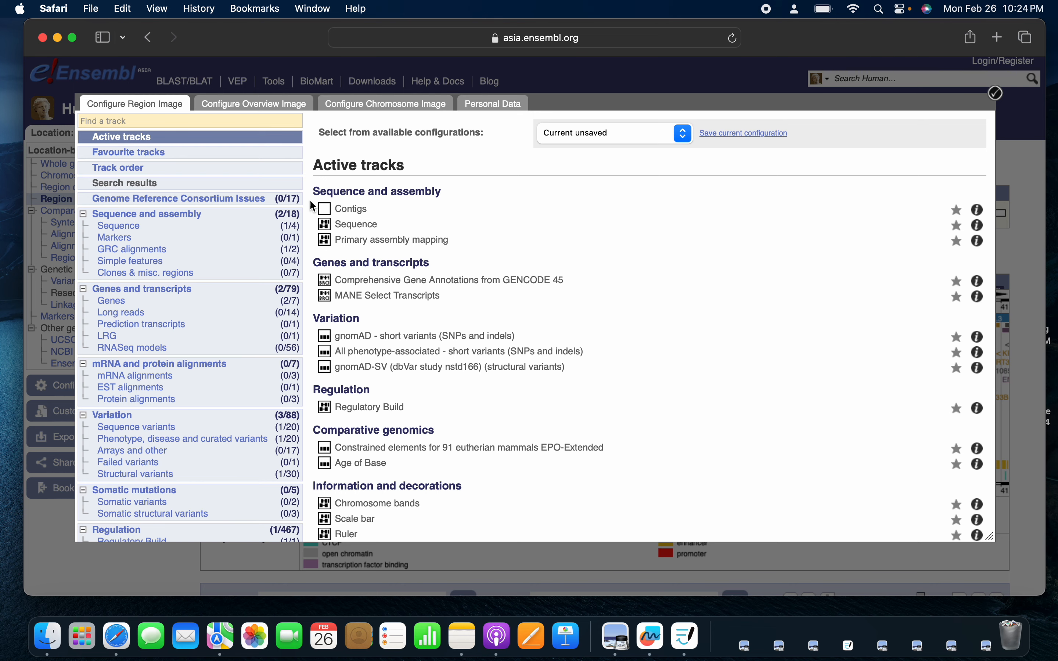
click(328, 212)
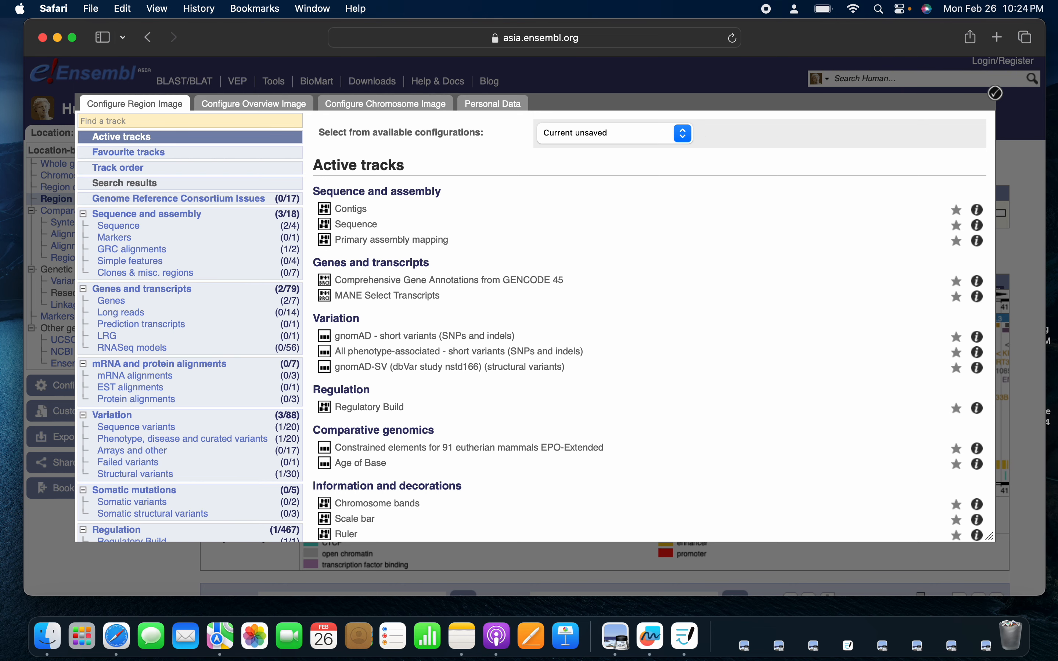
key(Escape)
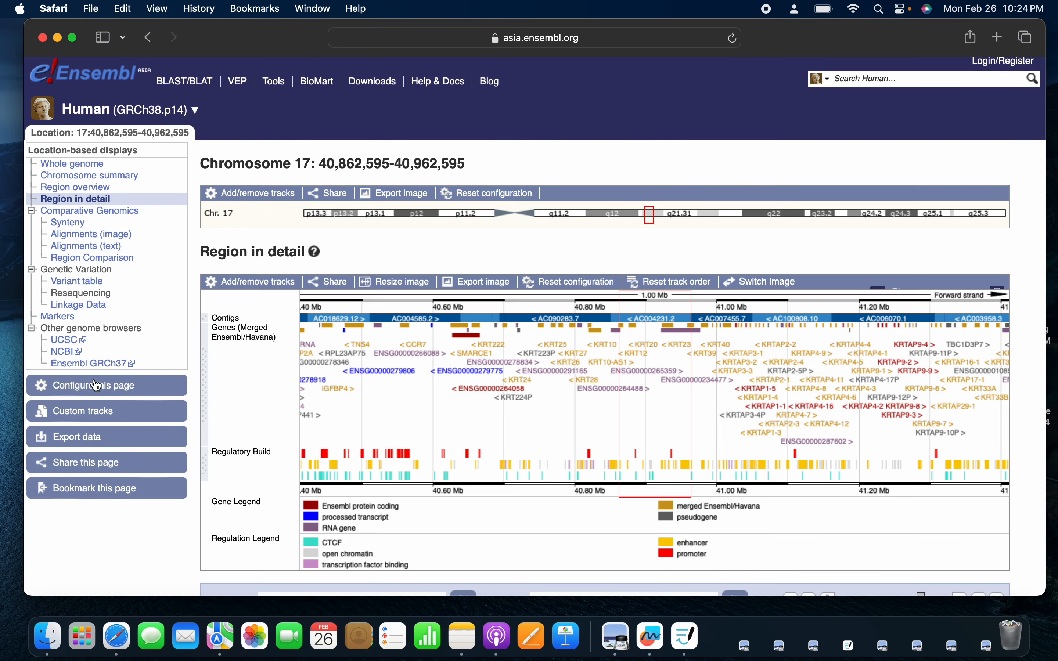
scroll(131, 409, down, 3)
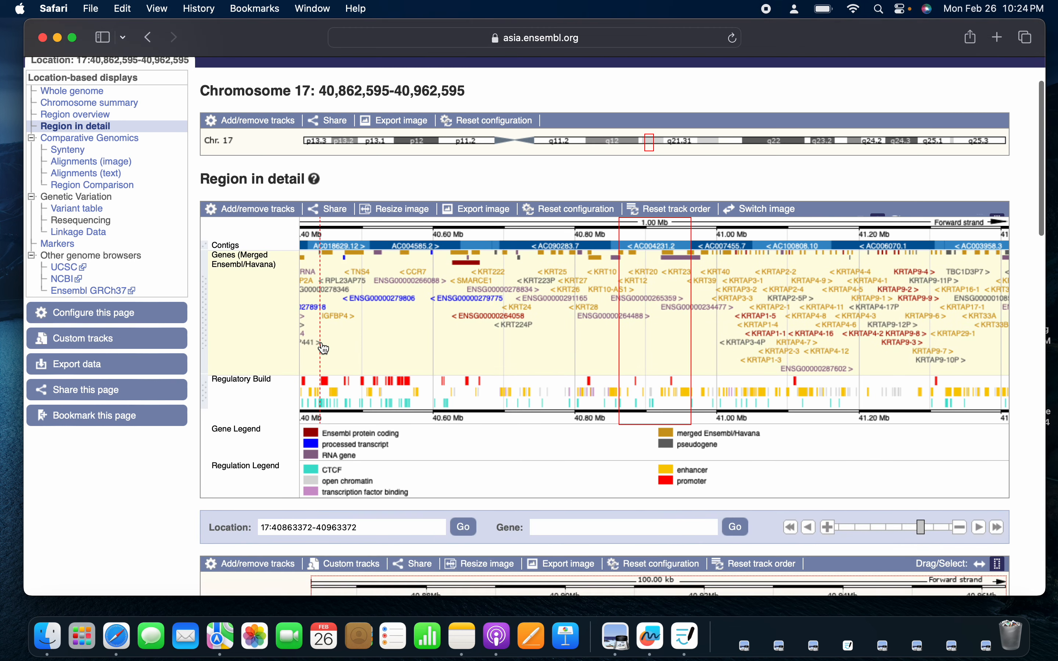
Open the shareable link for the region page, close it again and return to the chromosome 17 overview
scroll(299, 355, down, 4)
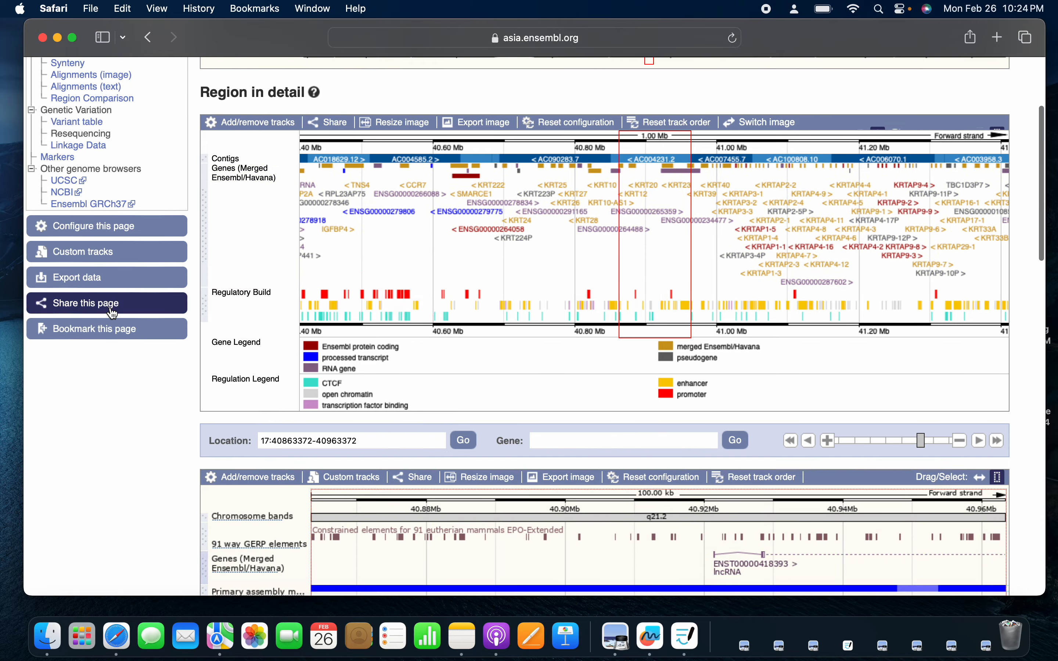
click(107, 308)
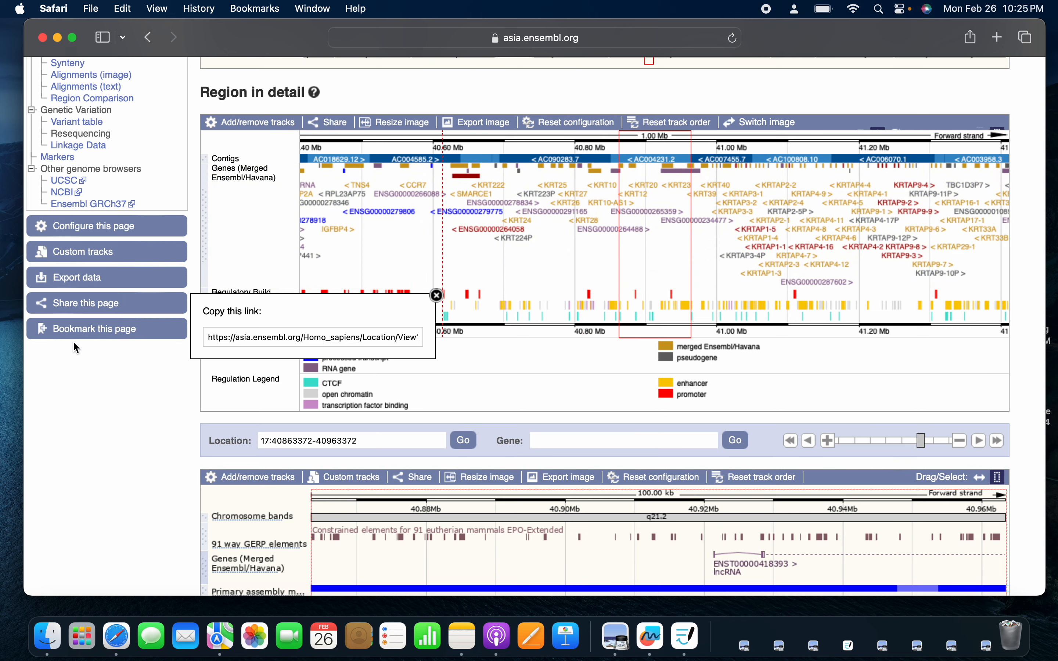
click(436, 296)
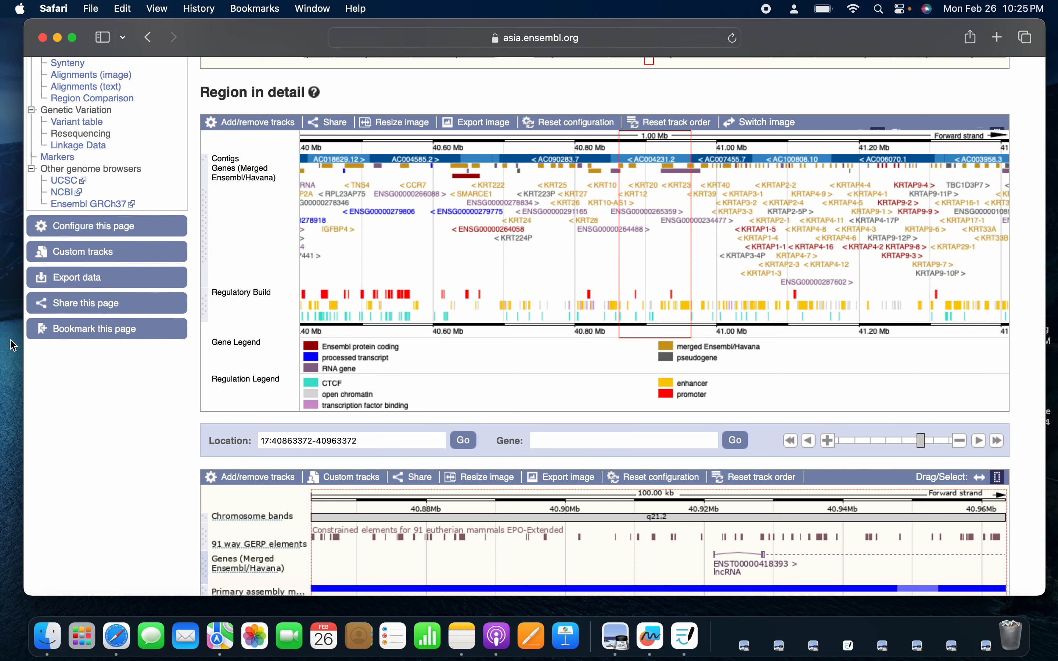
scroll(592, 349, up, 5)
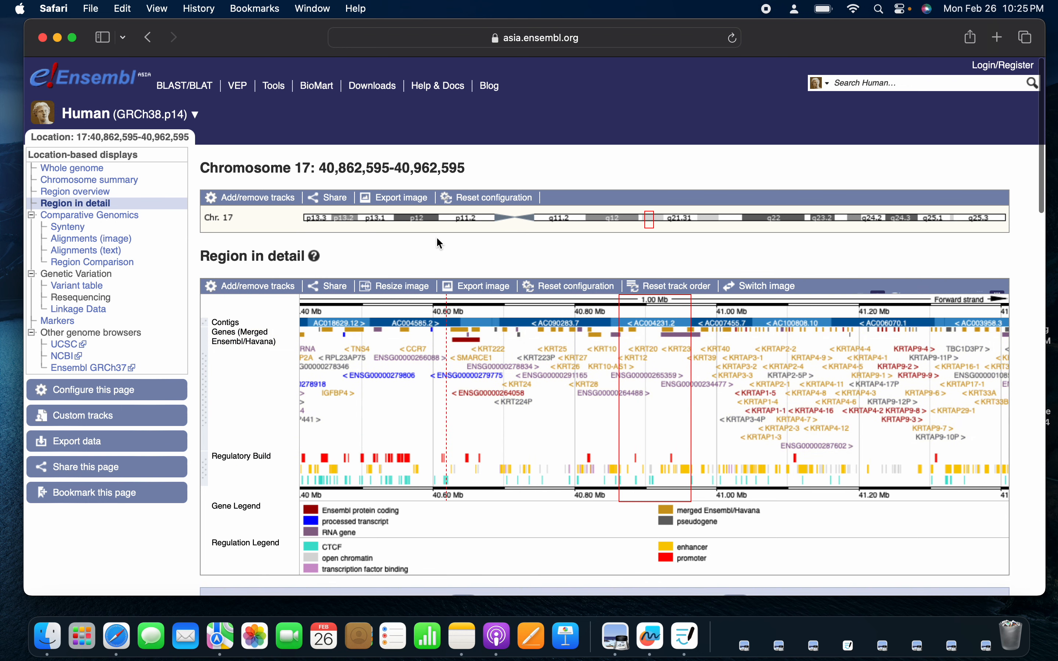
scroll(612, 350, down, 3)
scroll(584, 442, up, 3)
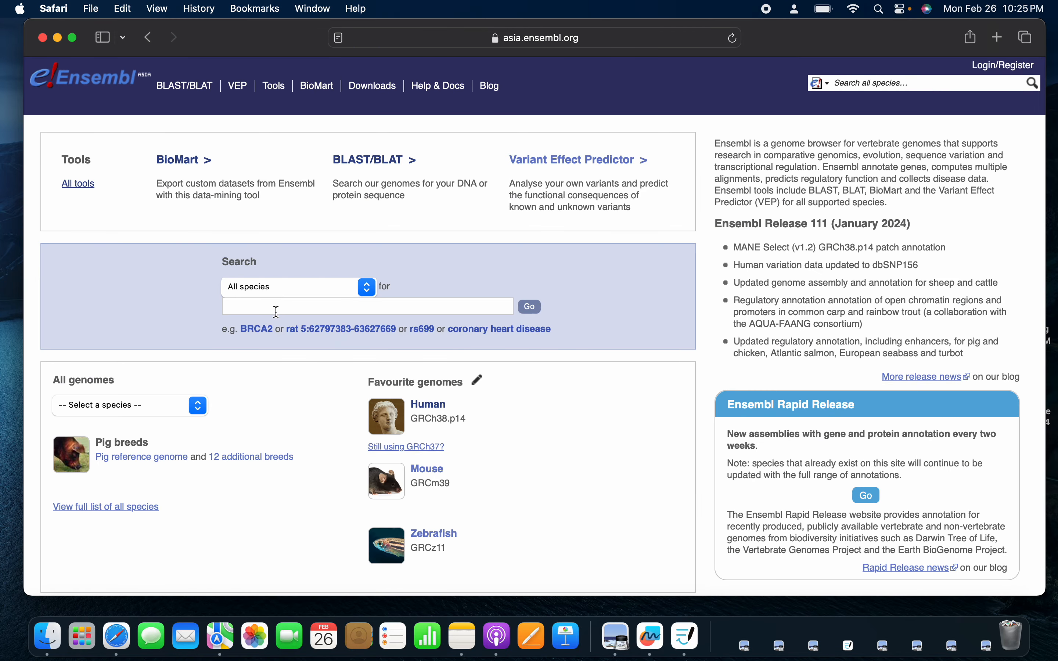
Search all species for SLC6A4 from the Ensembl home page and open the human gene's page
click(292, 307)
click(530, 306)
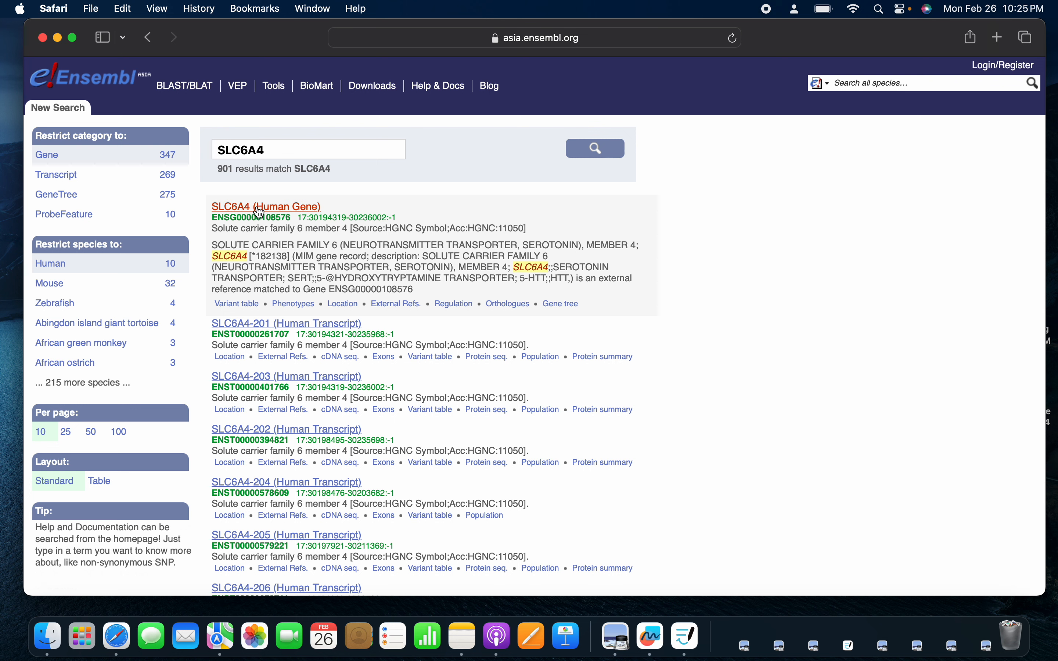
click(288, 212)
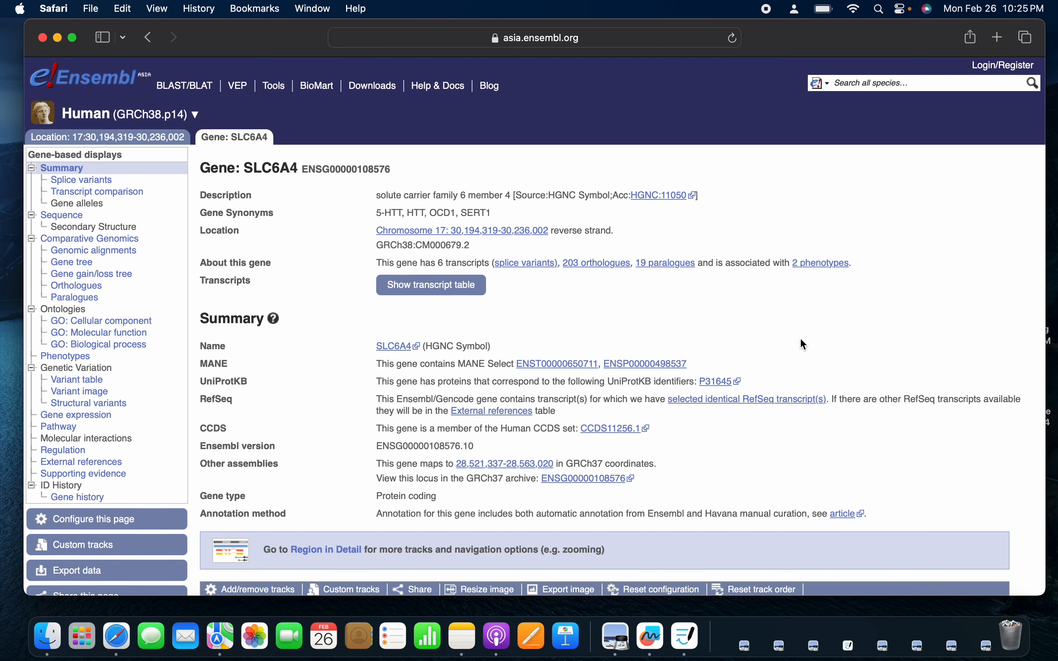
Examine the SLC6A4 gene summary's transcript tracks, Regulatory Build track, and regulation and gene legends
scroll(805, 344, down, 5)
scroll(801, 340, down, 5)
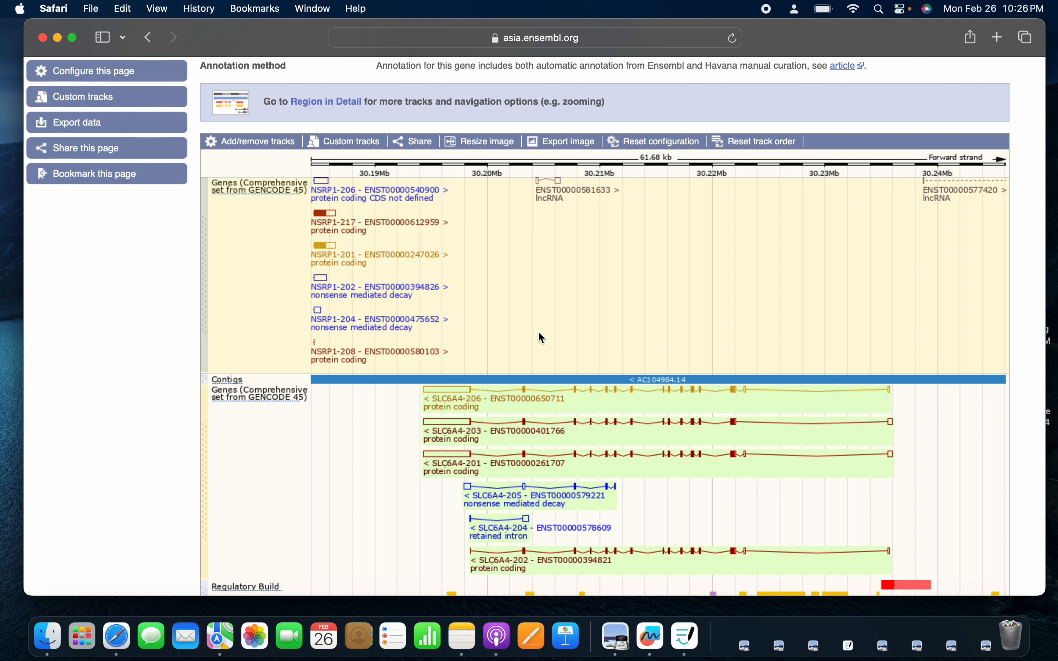
scroll(662, 354, down, 2)
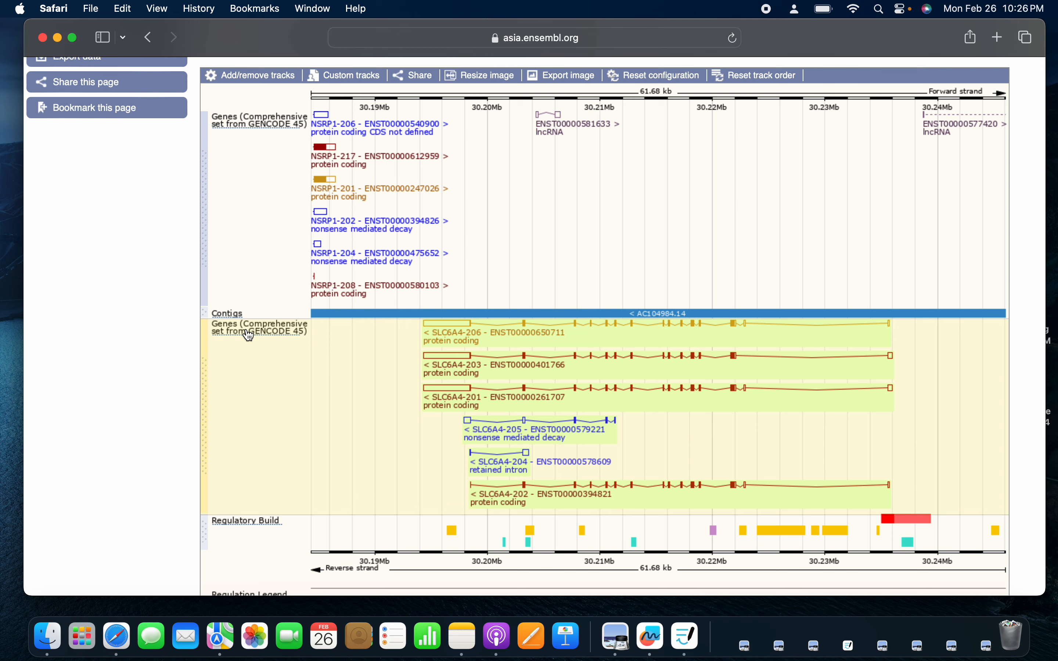
scroll(409, 358, down, 3)
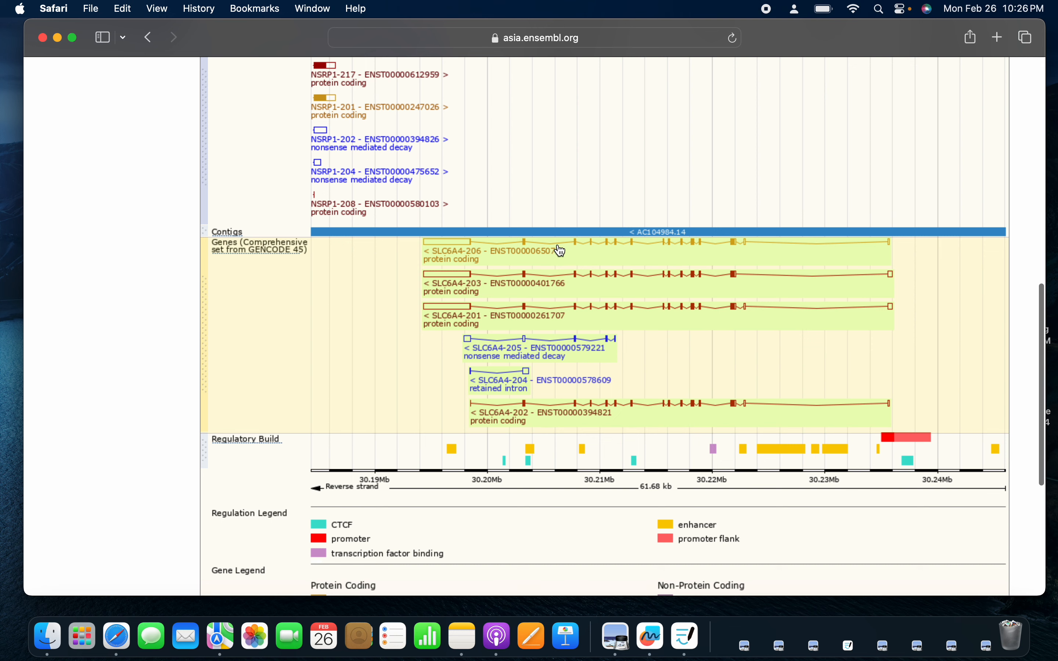
scroll(562, 252, down, 5)
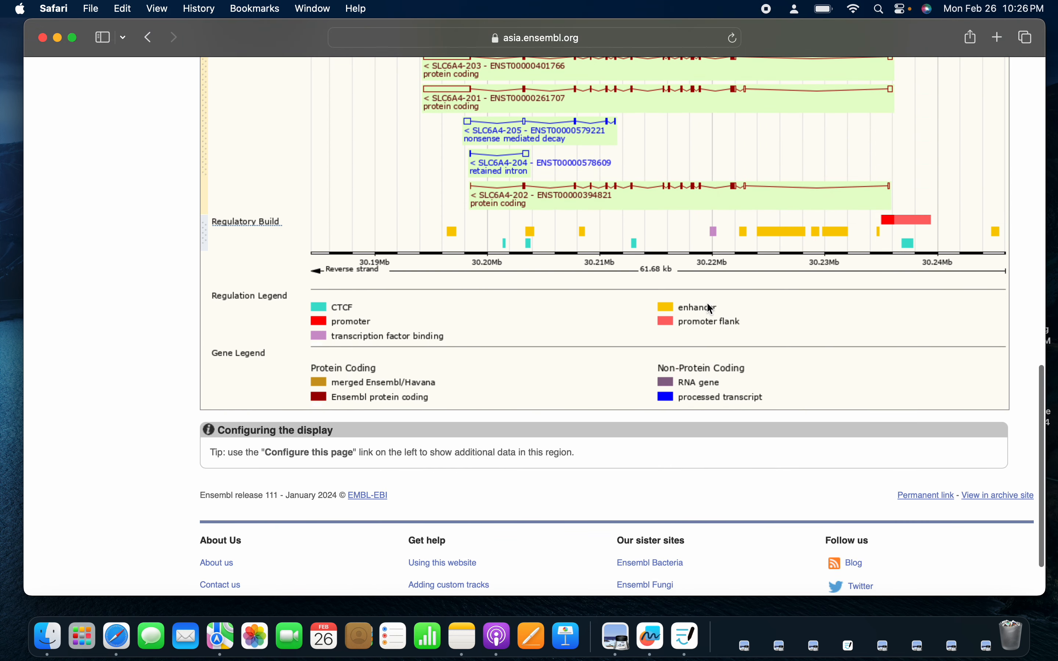
scroll(544, 320, up, 5)
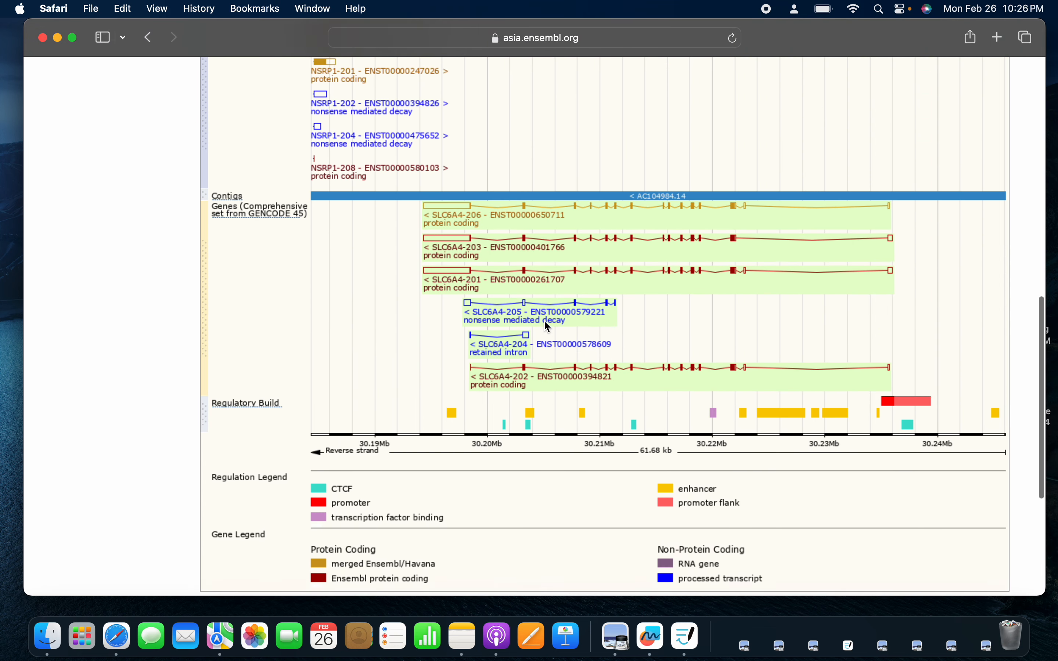
scroll(425, 335, down, 5)
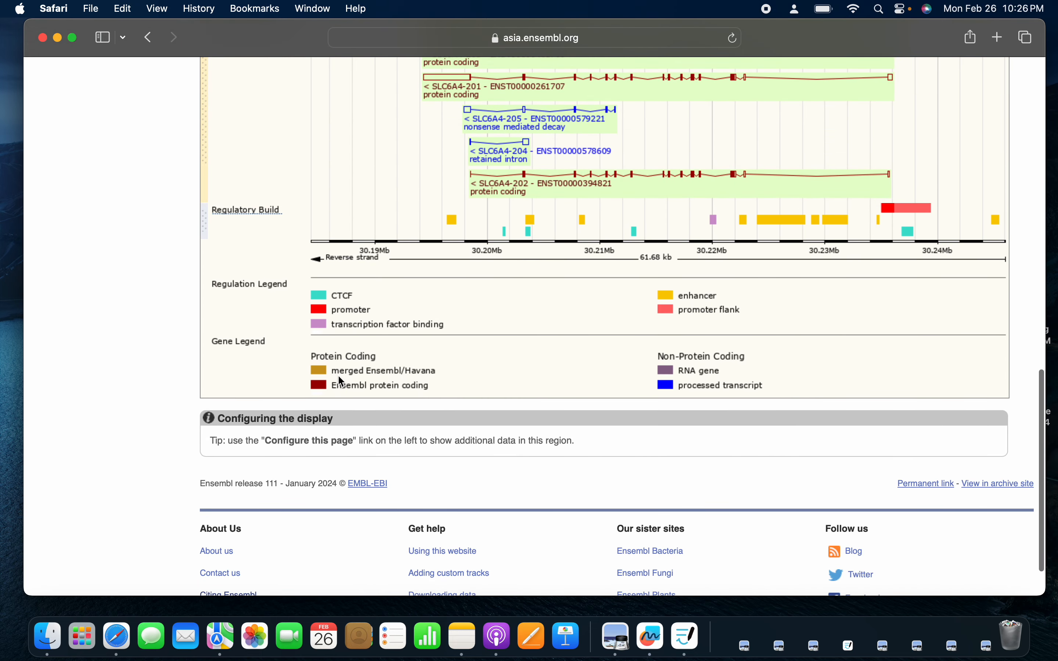
scroll(434, 374, up, 2)
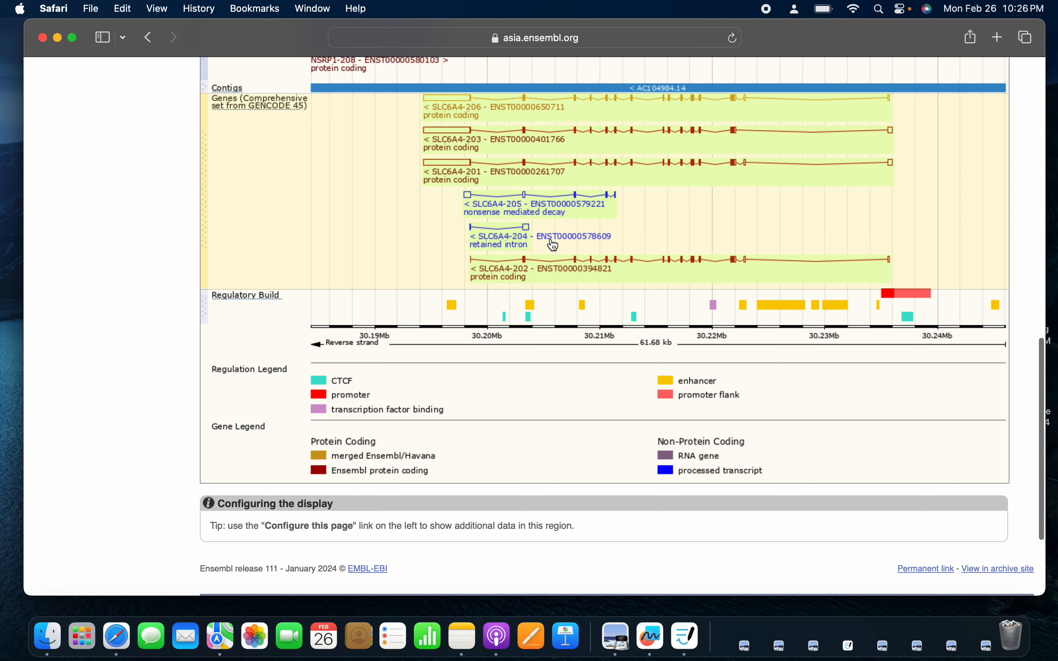
scroll(552, 241, up, 2)
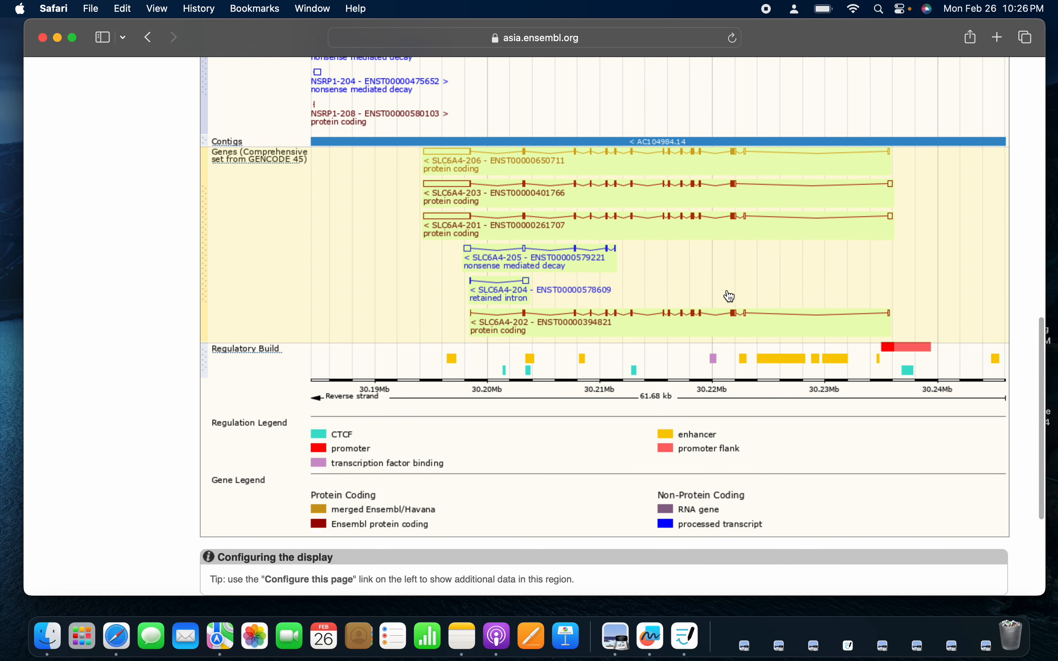
scroll(728, 296, down, 1)
scroll(219, 381, down, 2)
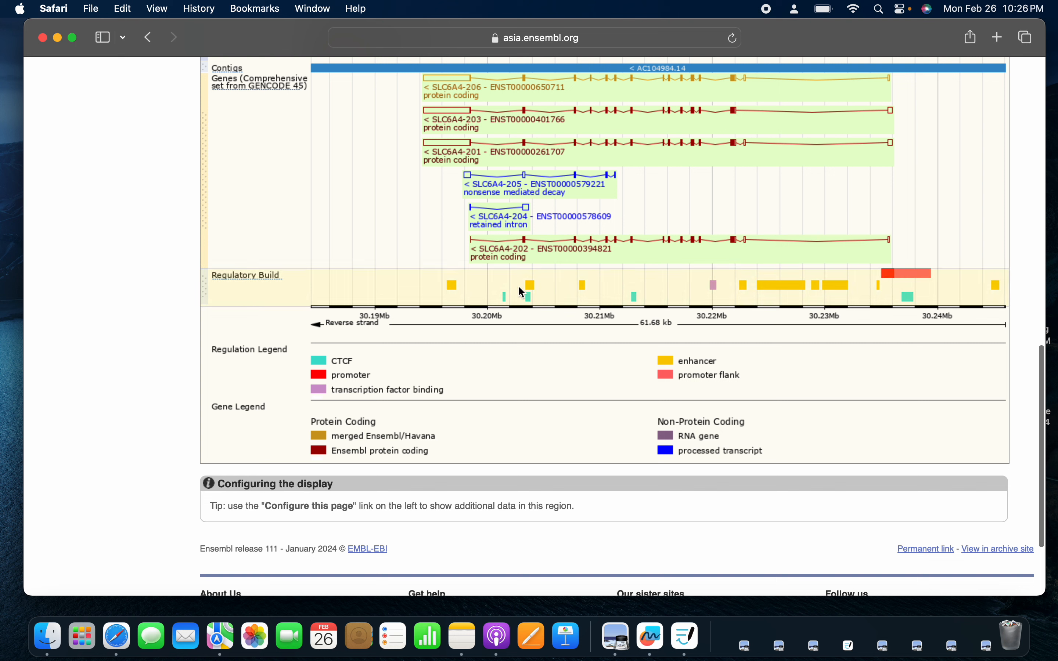
View the details of the first enhancer and the promoter in the Regulatory Build track, closing each one
click(455, 288)
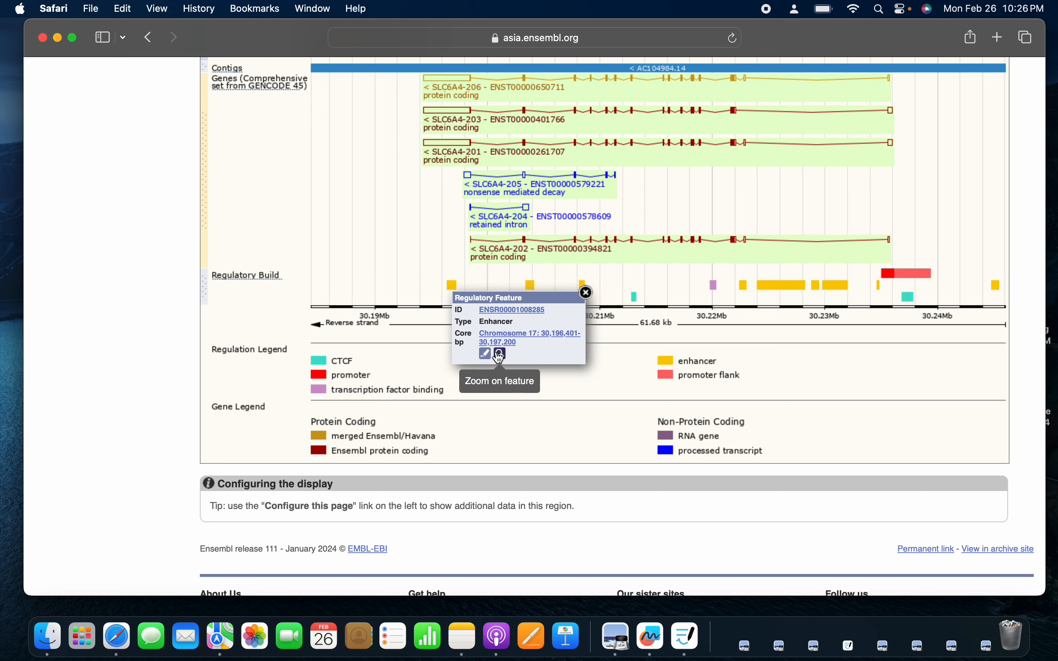
click(587, 293)
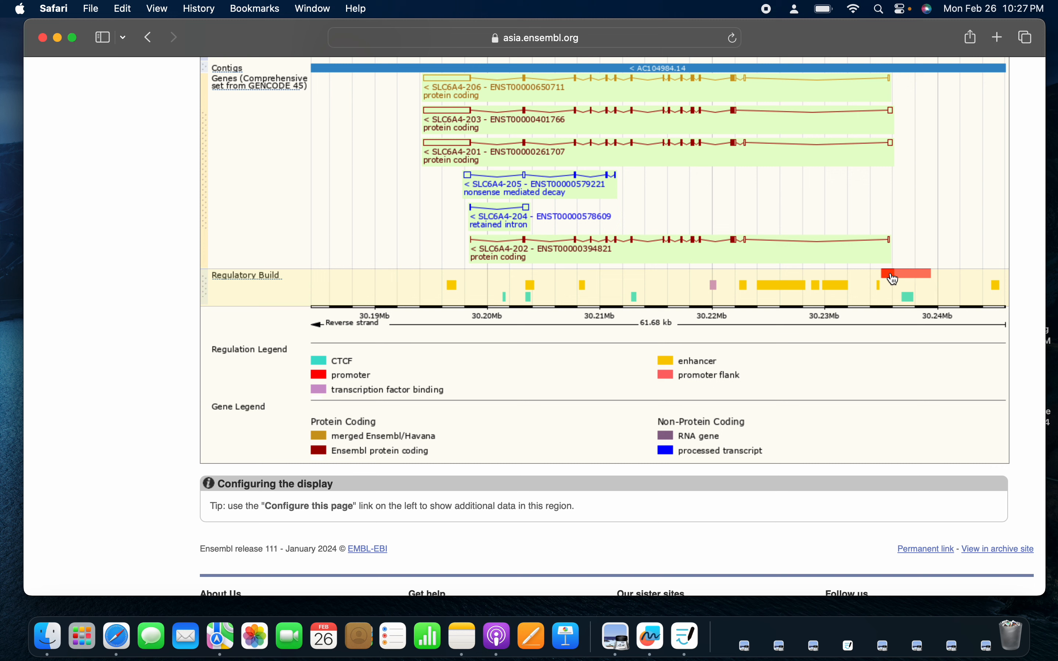
click(888, 278)
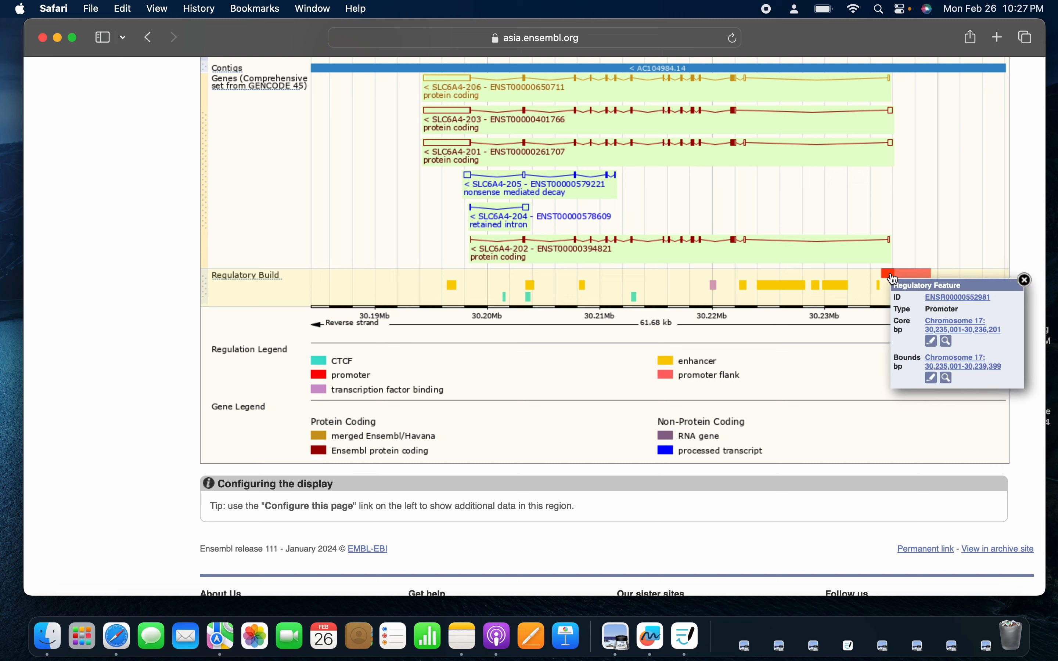
click(1025, 280)
Review the SLC6A4 transcript tracks and legends, and examine the gene's description, location and summary information
scroll(942, 243, up, 3)
scroll(943, 243, up, 1)
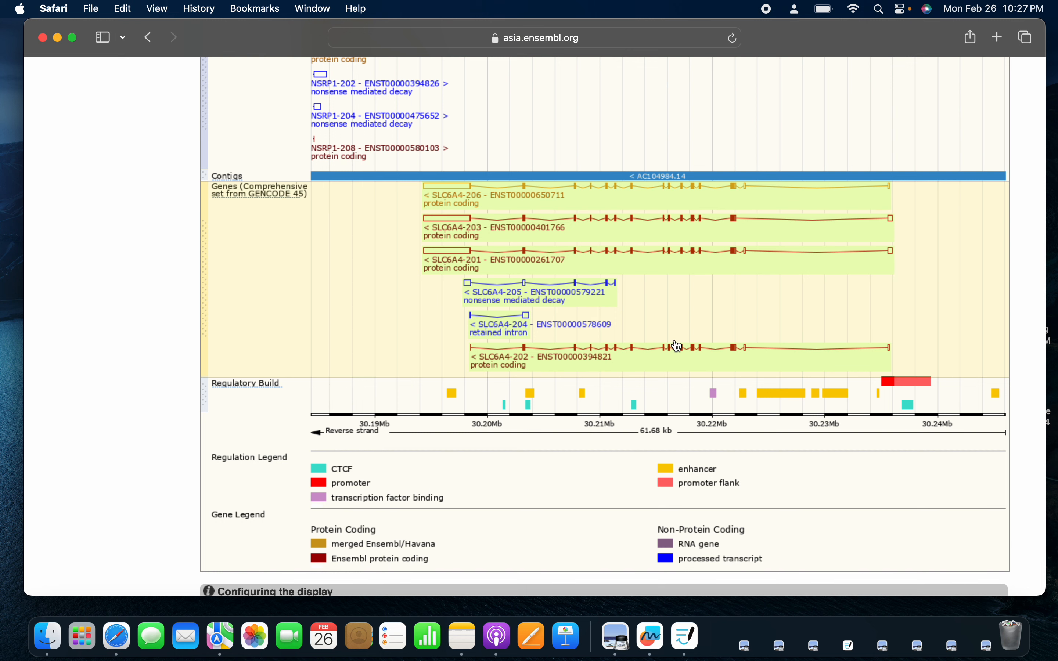
scroll(674, 347, down, 5)
scroll(528, 368, down, 3)
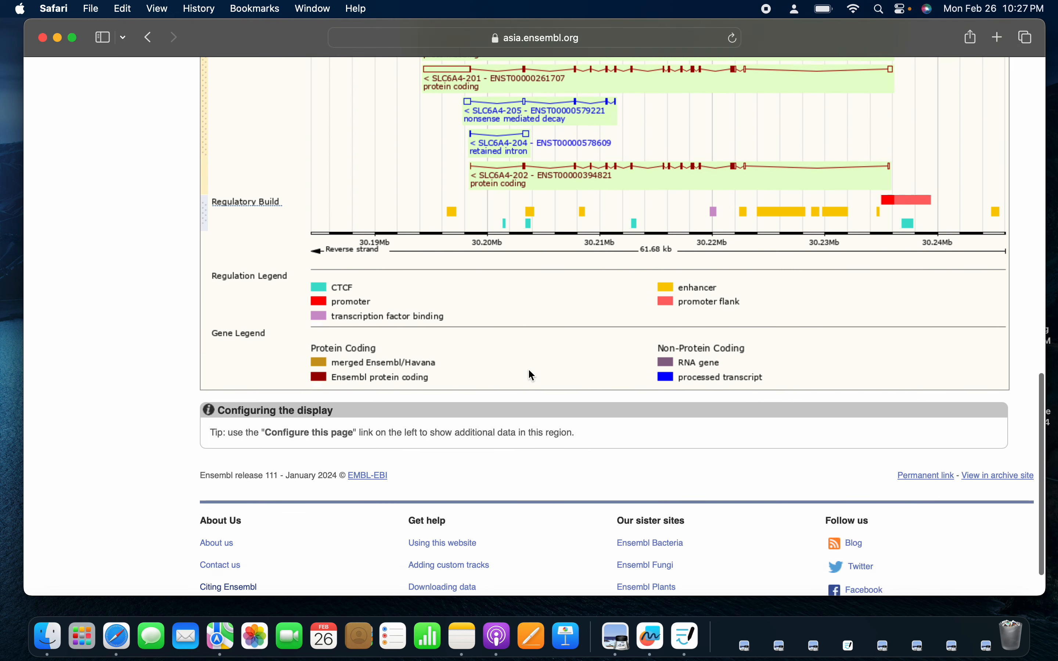
scroll(529, 369, up, 8)
scroll(529, 370, up, 15)
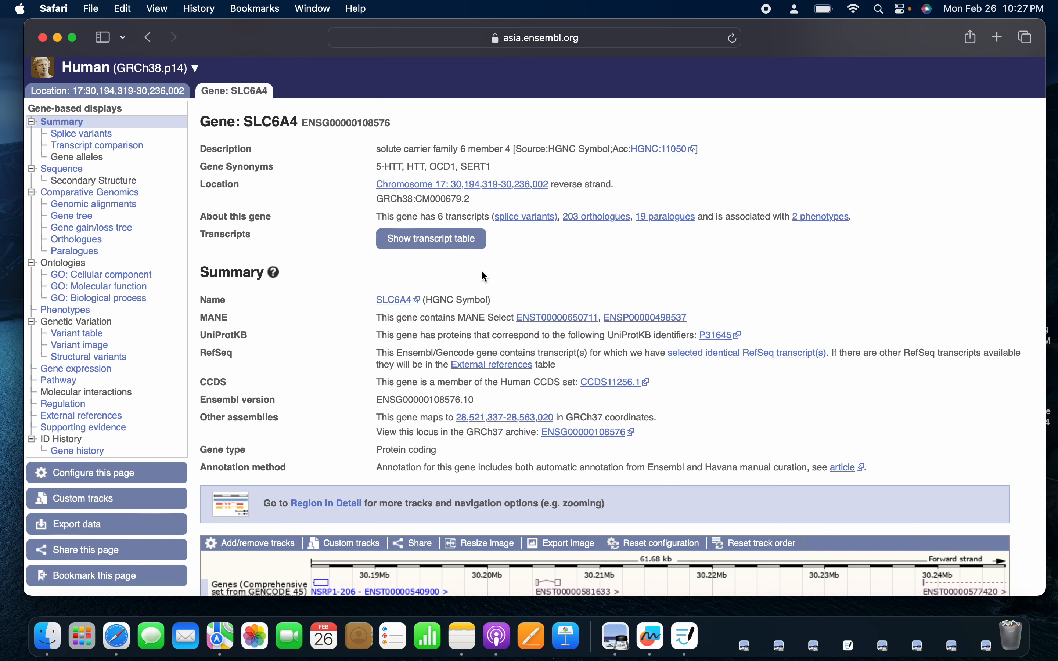
scroll(481, 276, down, 3)
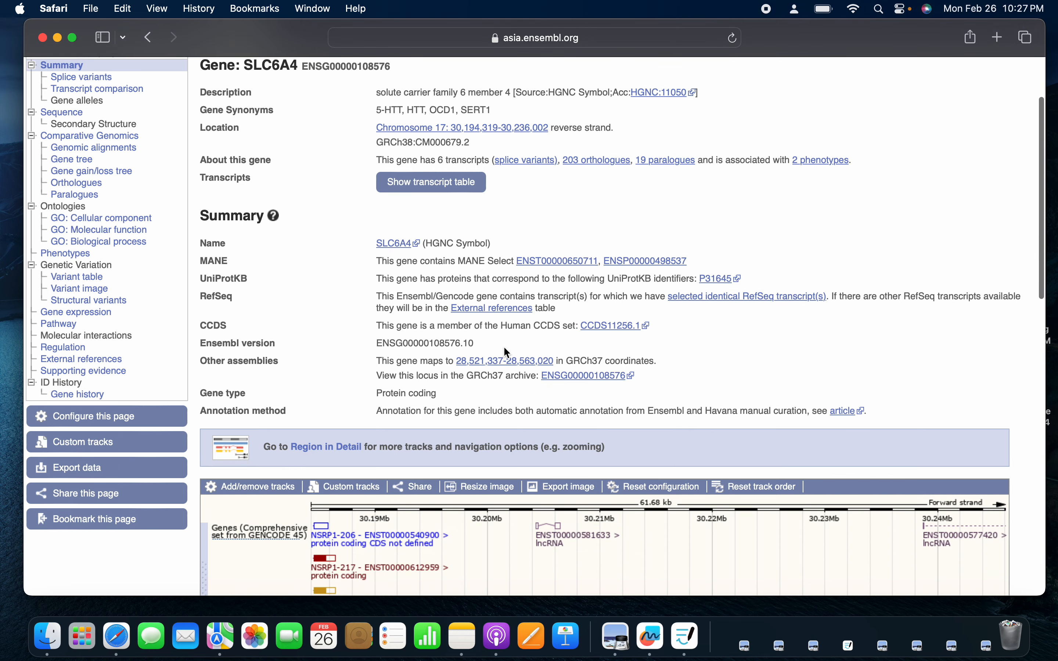
scroll(493, 375, down, 2)
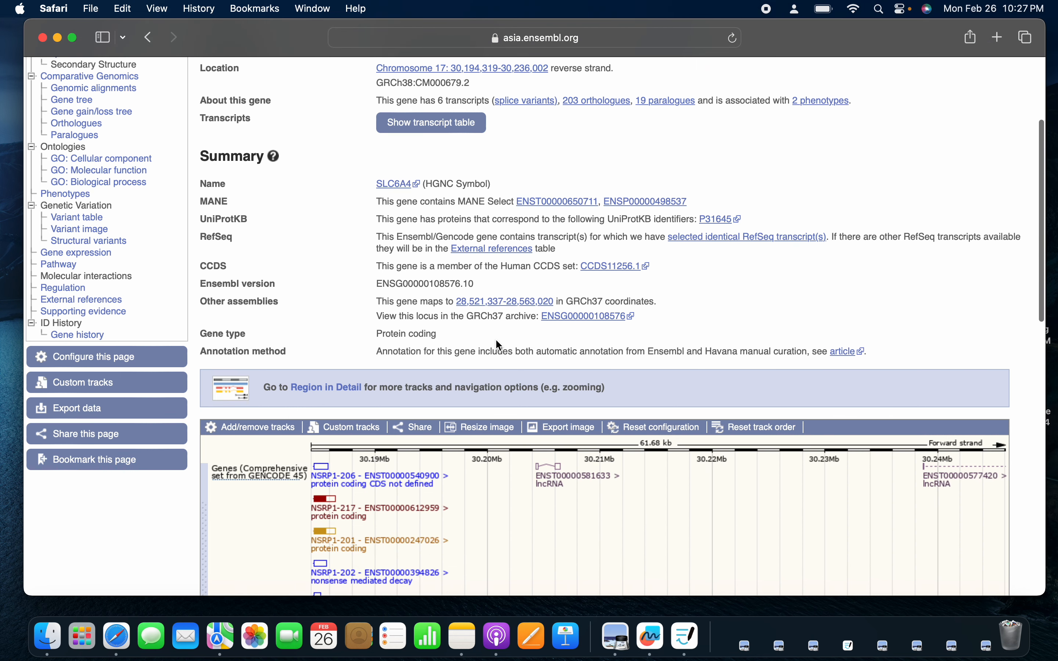
scroll(496, 341, up, 3)
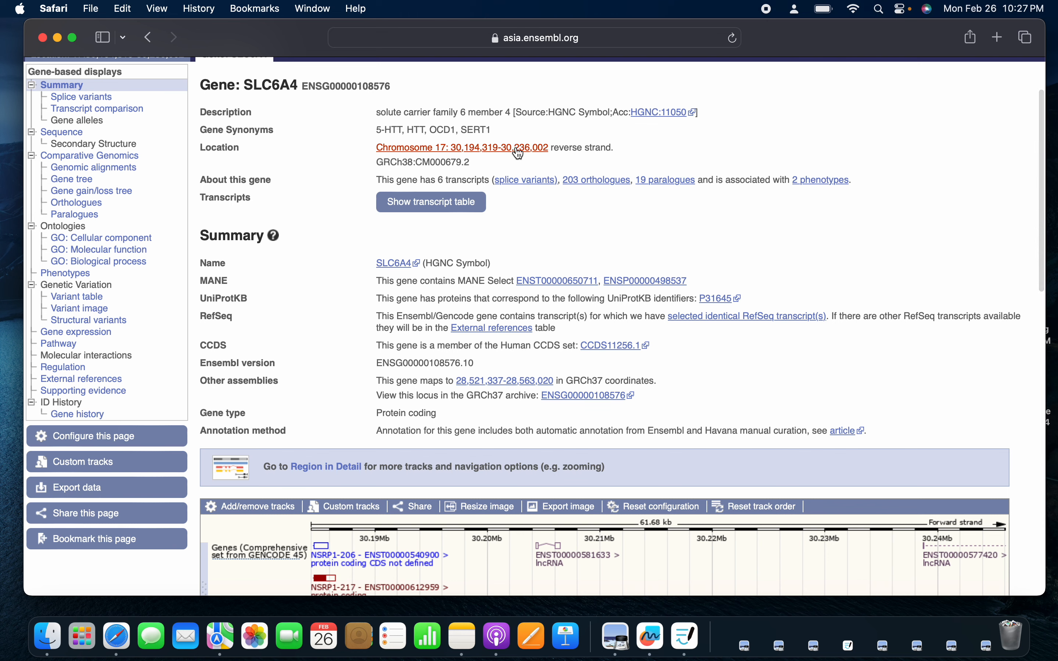
scroll(512, 224, down, 2)
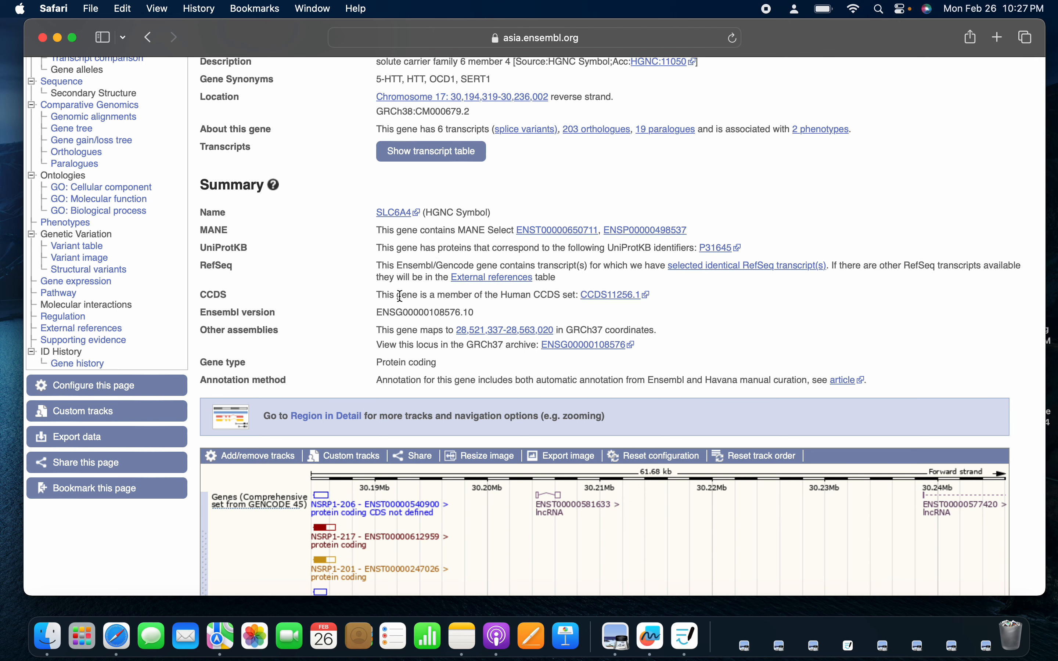
scroll(400, 297, up, 3)
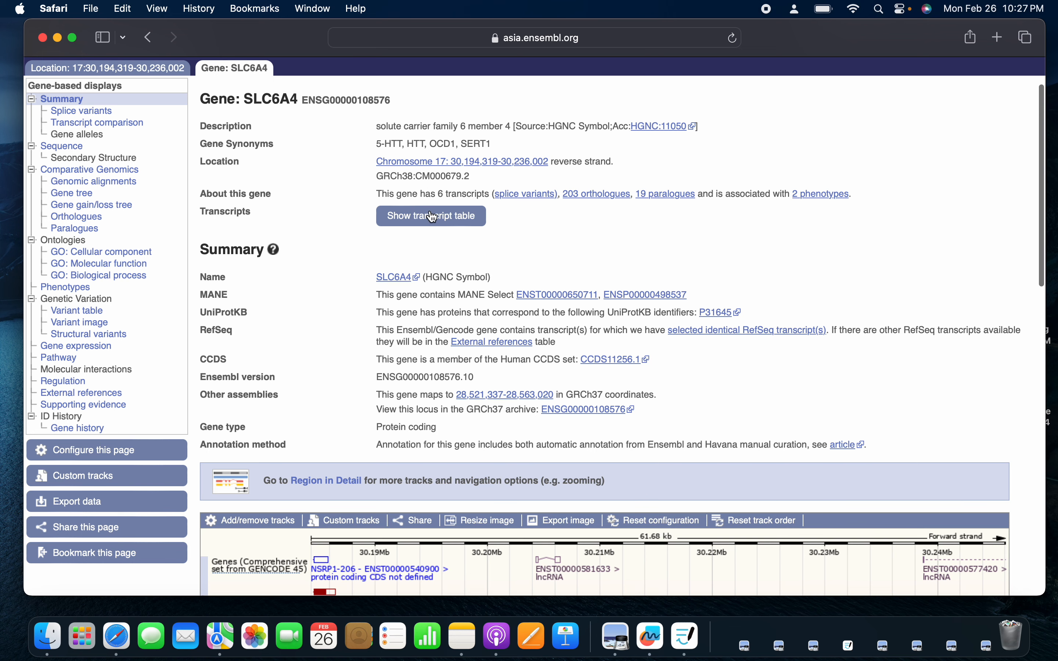
Show the SLC6A4 transcript table and examine the transcripts' protein lengths and biotypes
click(435, 220)
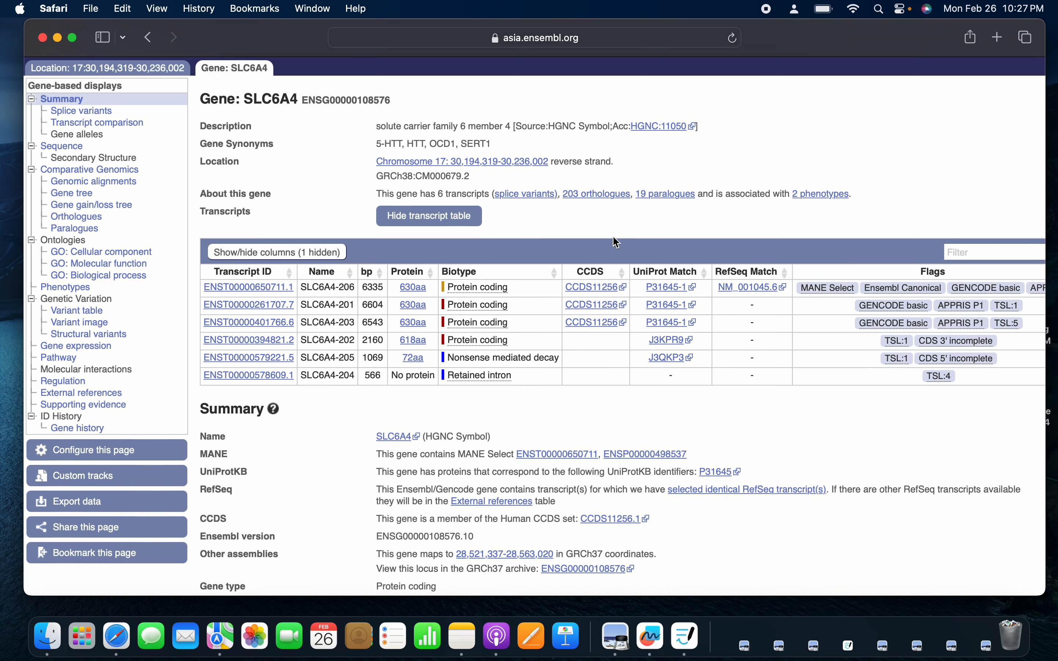
scroll(616, 242, down, 3)
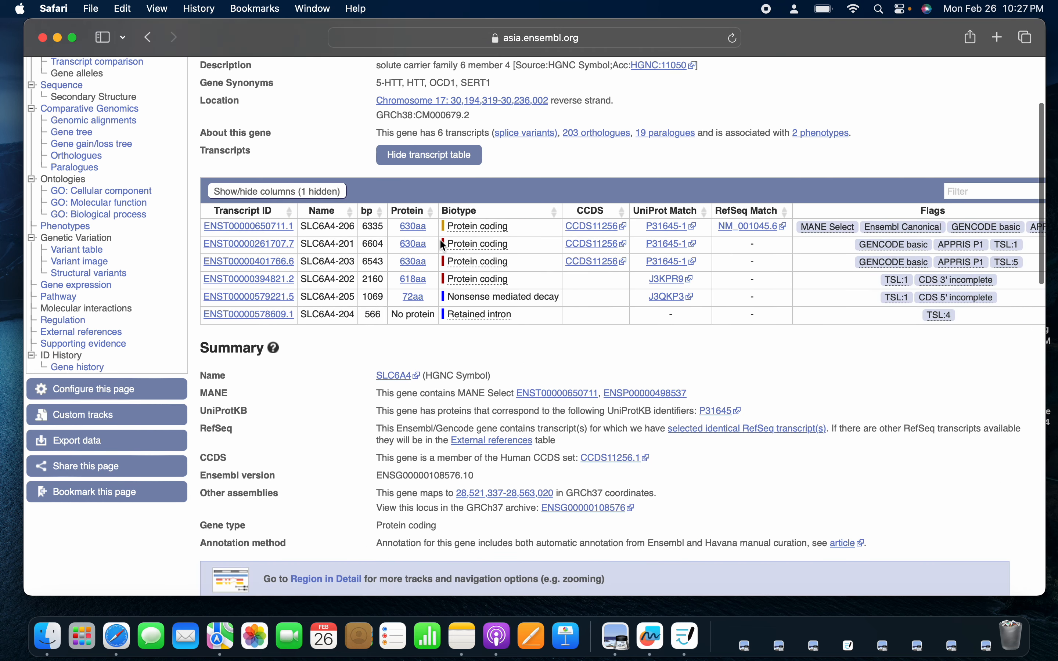
mouse_move(478, 227)
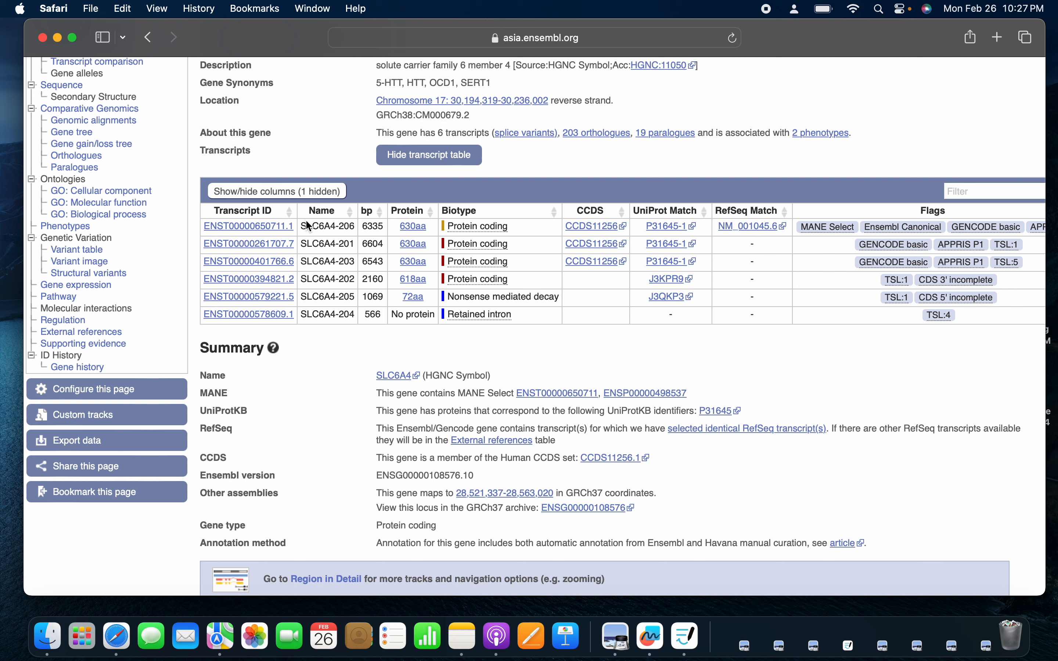
Open the SLC6A4-206 transcript (ENST00000650711.1) and examine its summary image and statistics
click(256, 226)
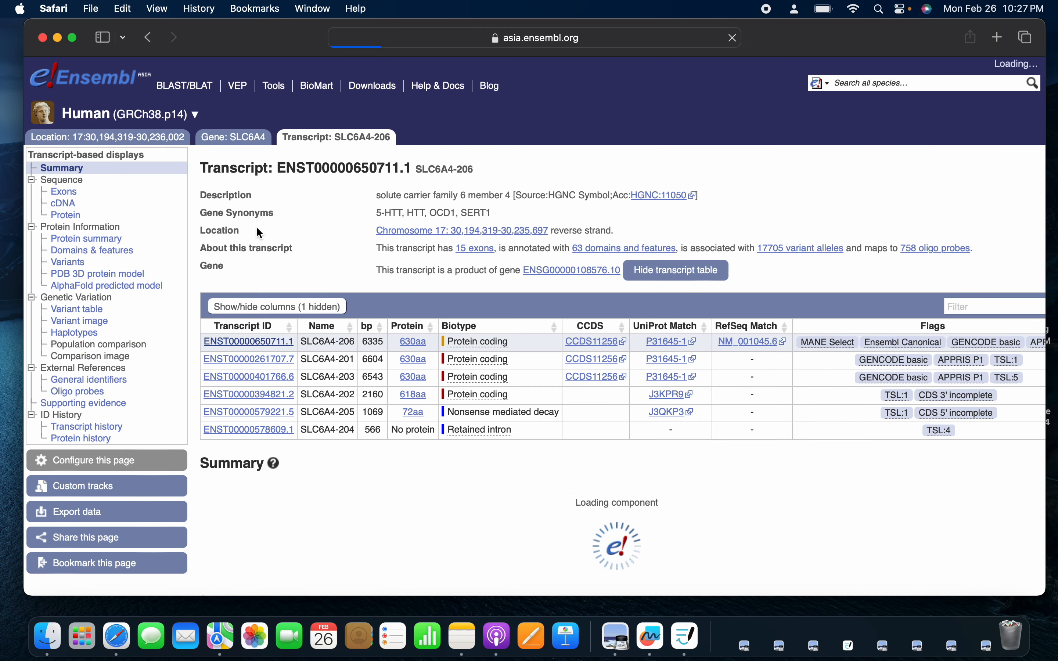
scroll(411, 358, down, 7)
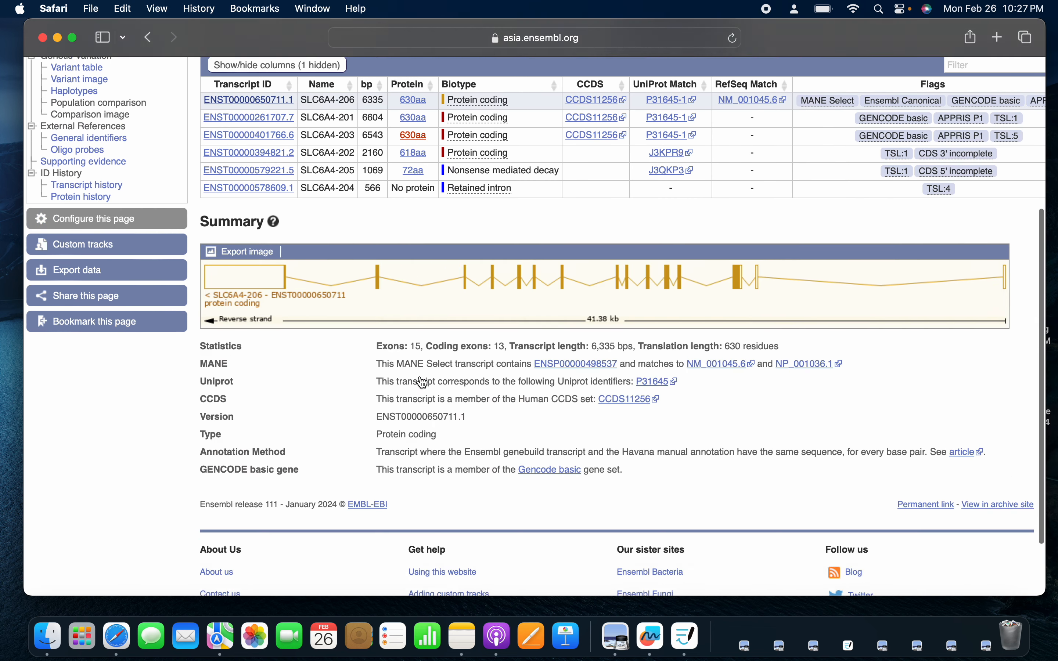
scroll(421, 376, up, 6)
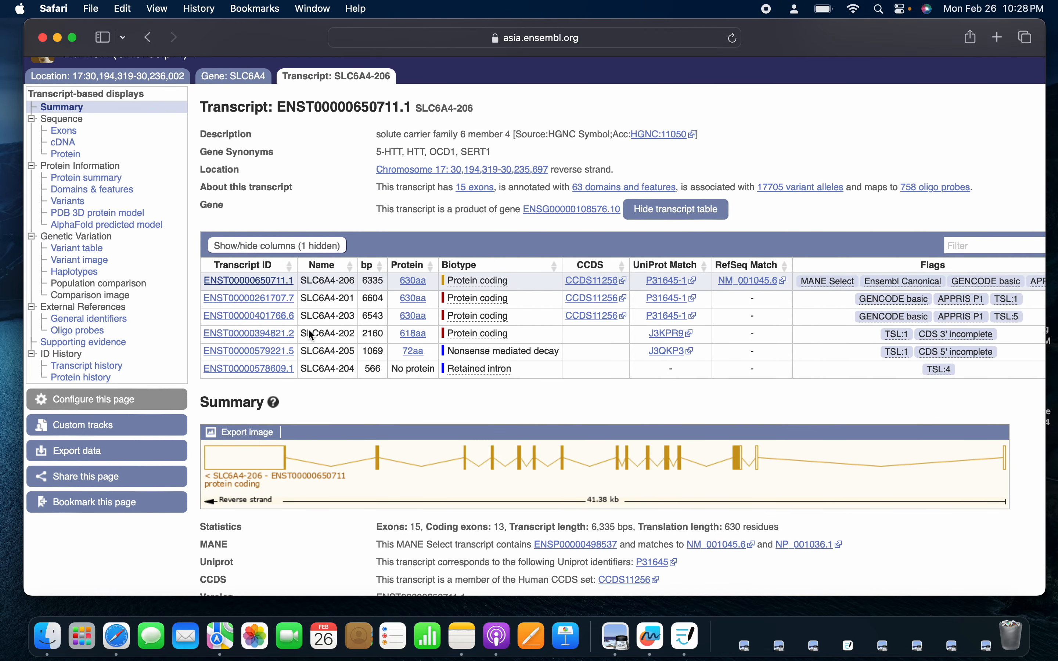
Open the exon sequences of transcript SLC6A4-206 and look through the full exon and intron table
click(66, 132)
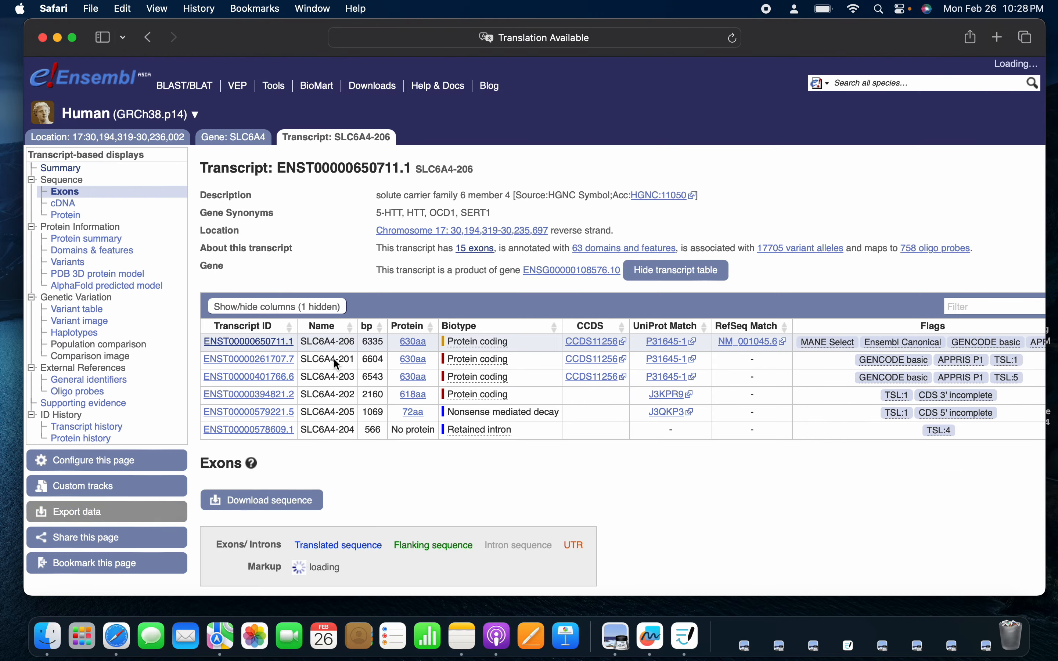
scroll(334, 358, down, 12)
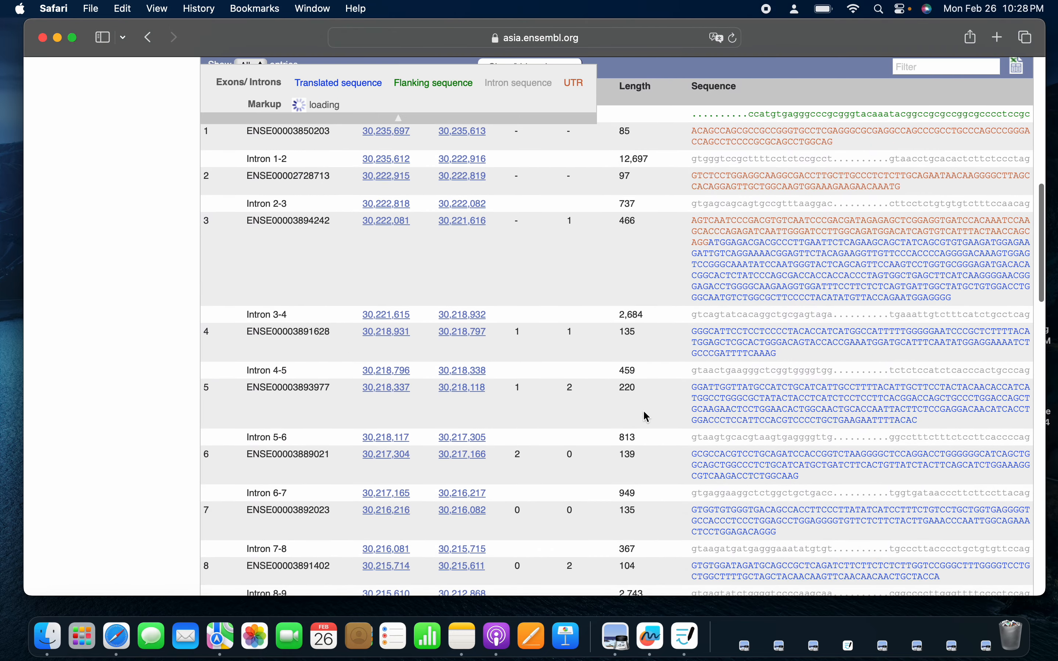
scroll(551, 413, down, 8)
scroll(553, 414, down, 20)
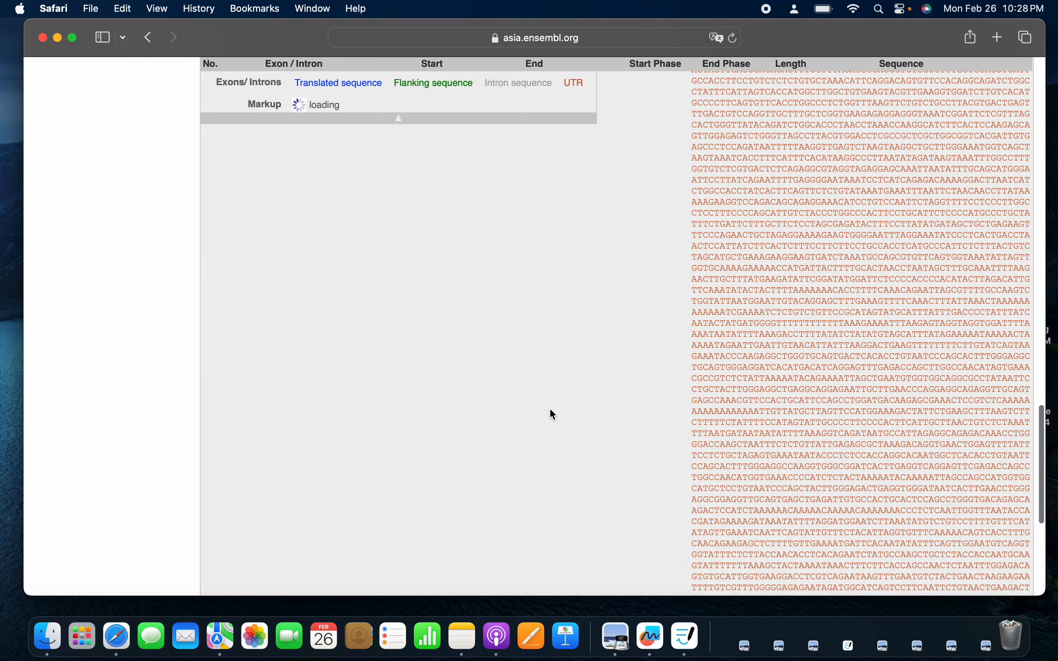
scroll(553, 415, up, 12)
scroll(553, 414, up, 20)
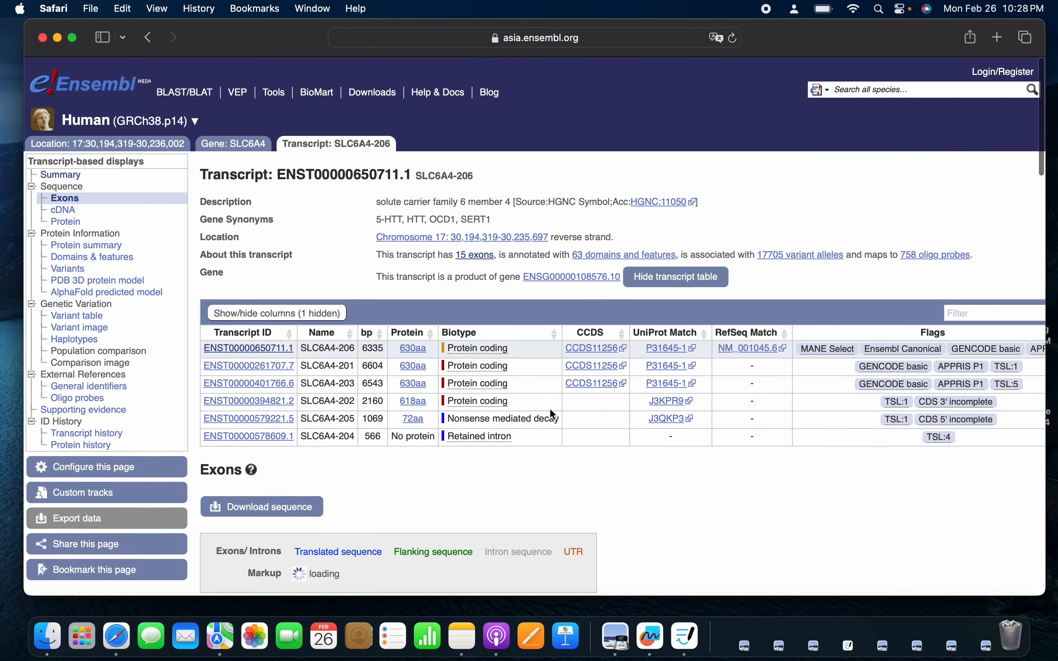
Examine the exon sequences with their variant colour legend, from the 5' upstream to the 3' downstream sequence
scroll(553, 414, down, 10)
scroll(553, 414, up, 2)
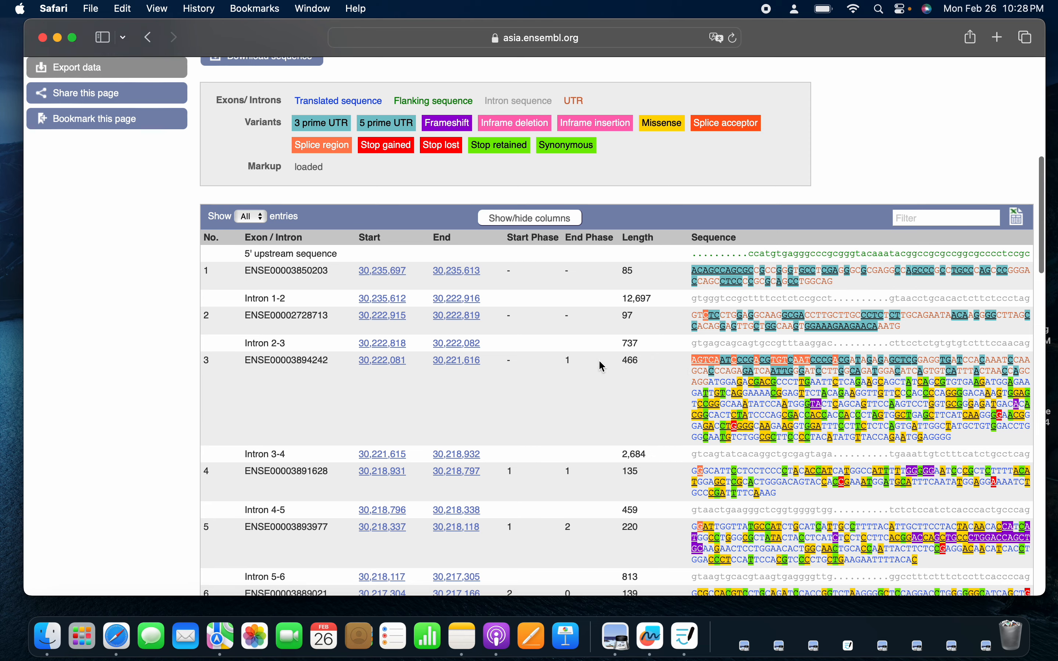
scroll(603, 366, down, 15)
scroll(600, 361, right, 2)
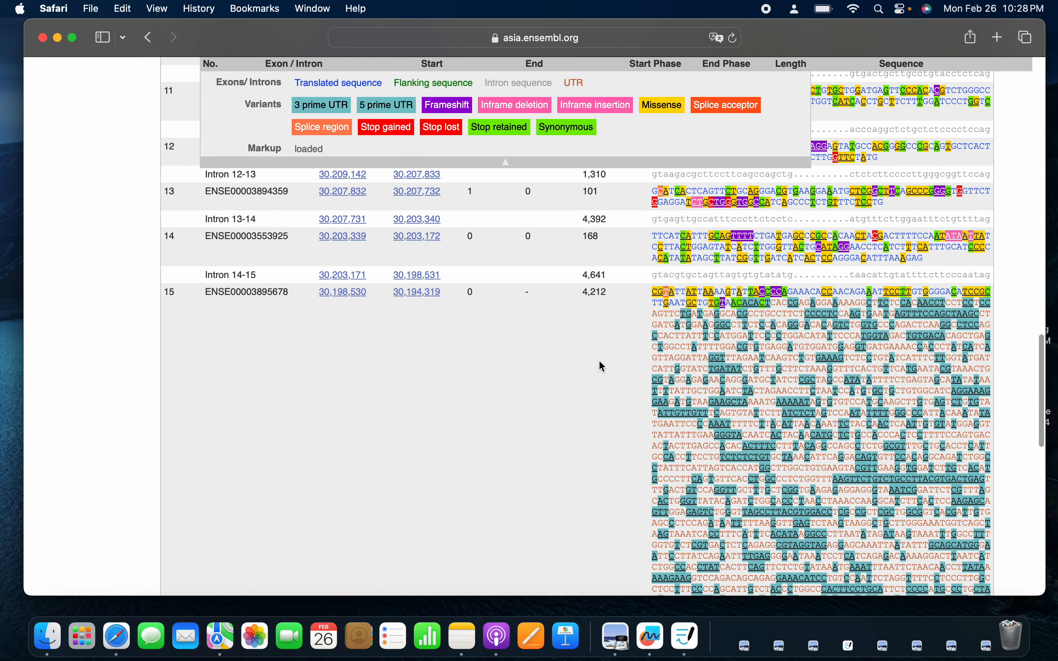
scroll(373, 344, down, 15)
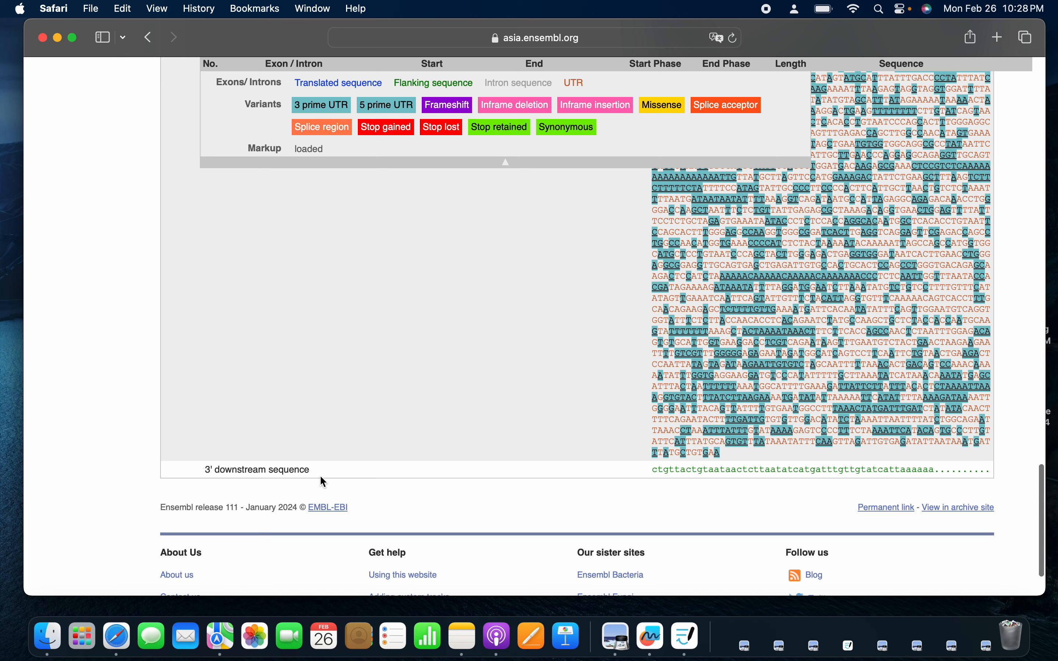
scroll(413, 330, up, 20)
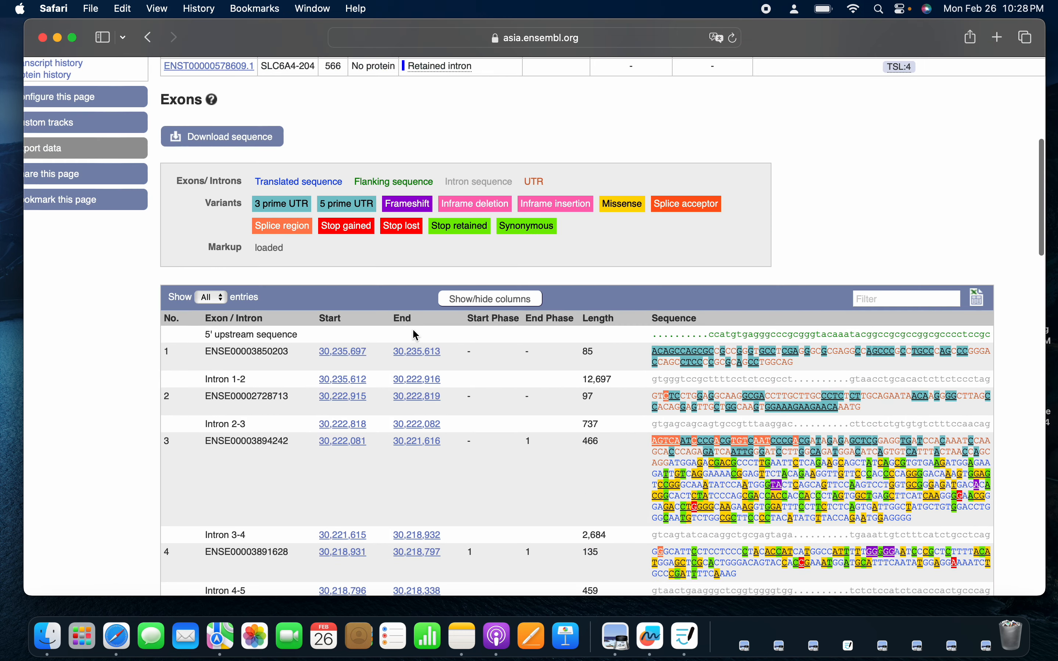
scroll(412, 328, up, 10)
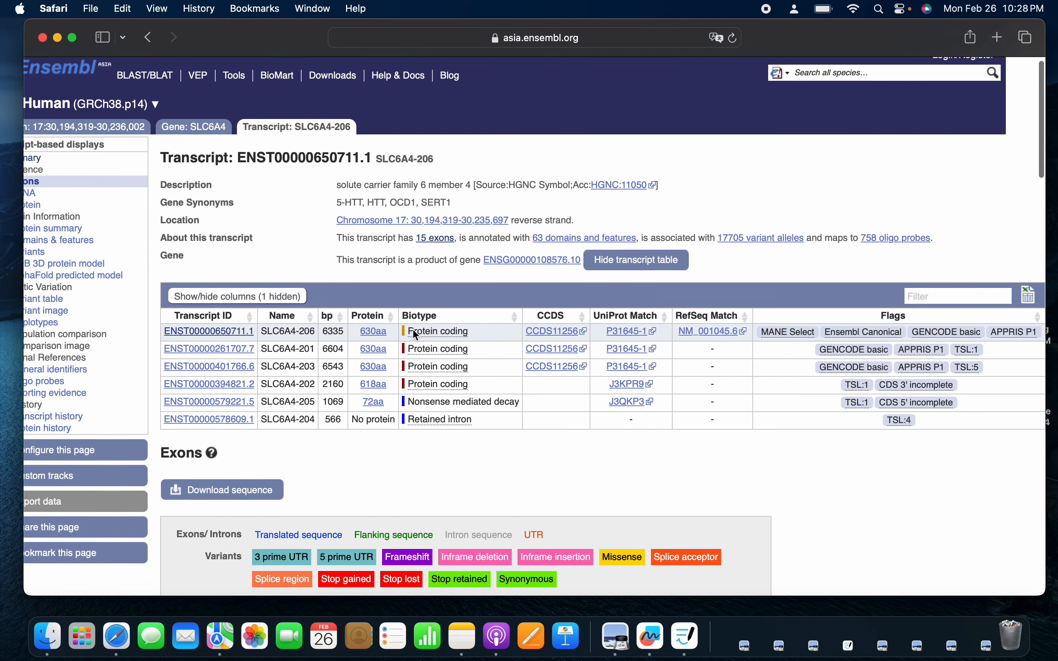
scroll(356, 489, down, 5)
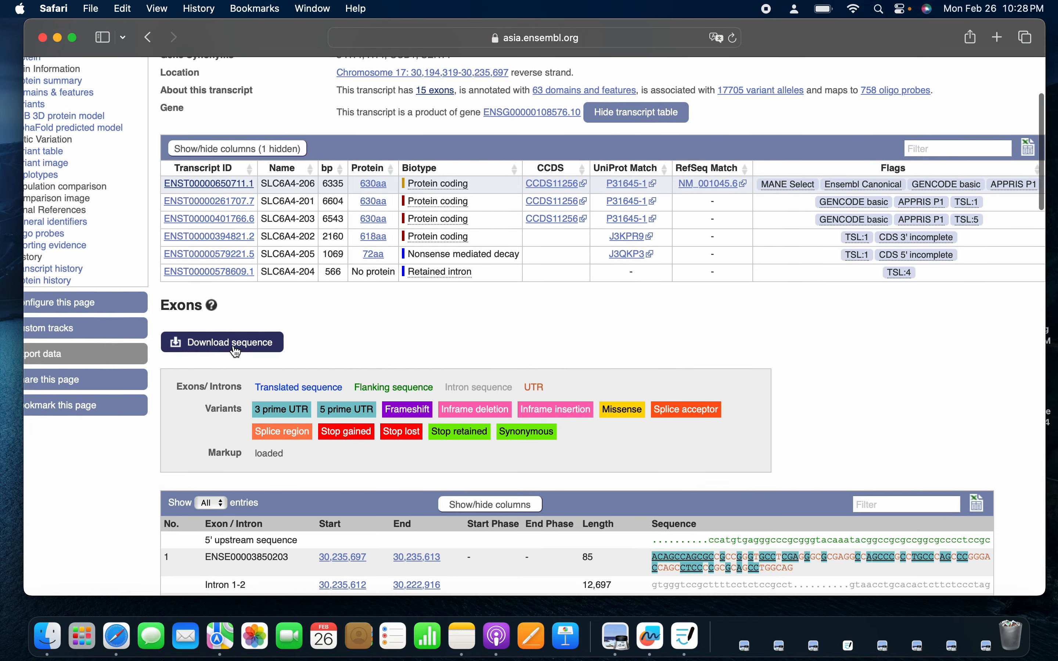
scroll(407, 315, up, 3)
scroll(351, 310, left, 3)
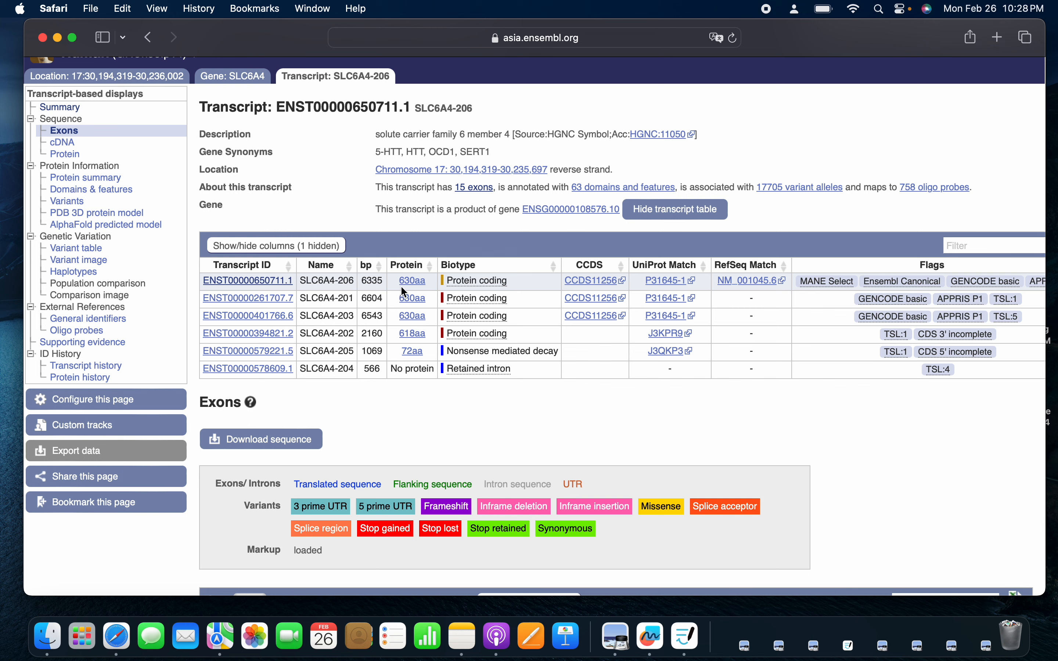
Open the CCDS11256 report for transcript SLC6A4-206 and examine its sequence IDs and chromosomal locations
click(592, 285)
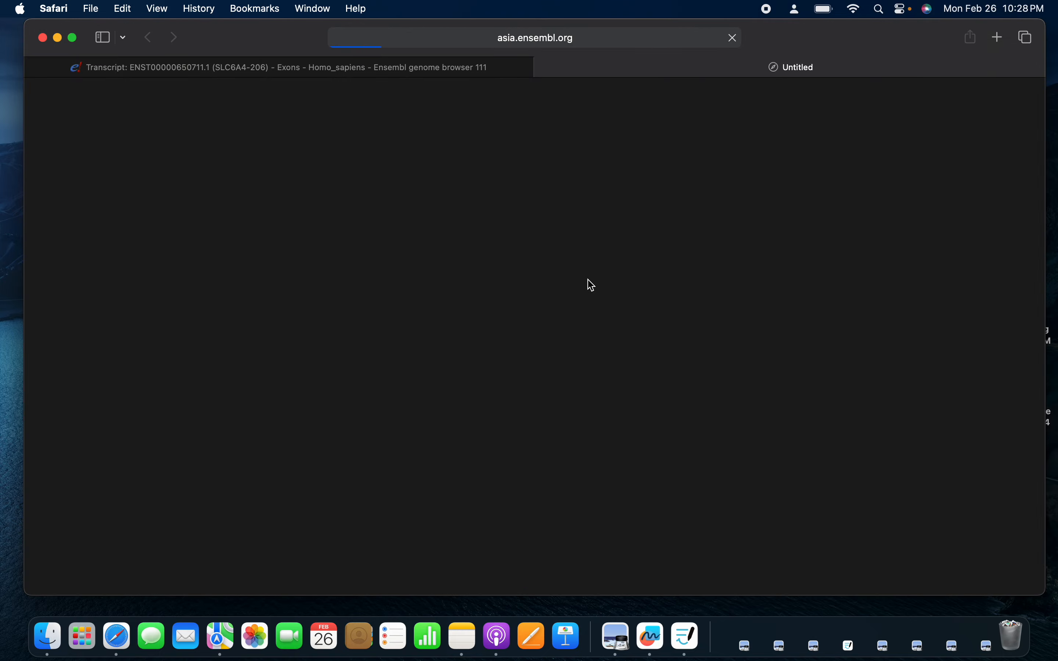
click(403, 71)
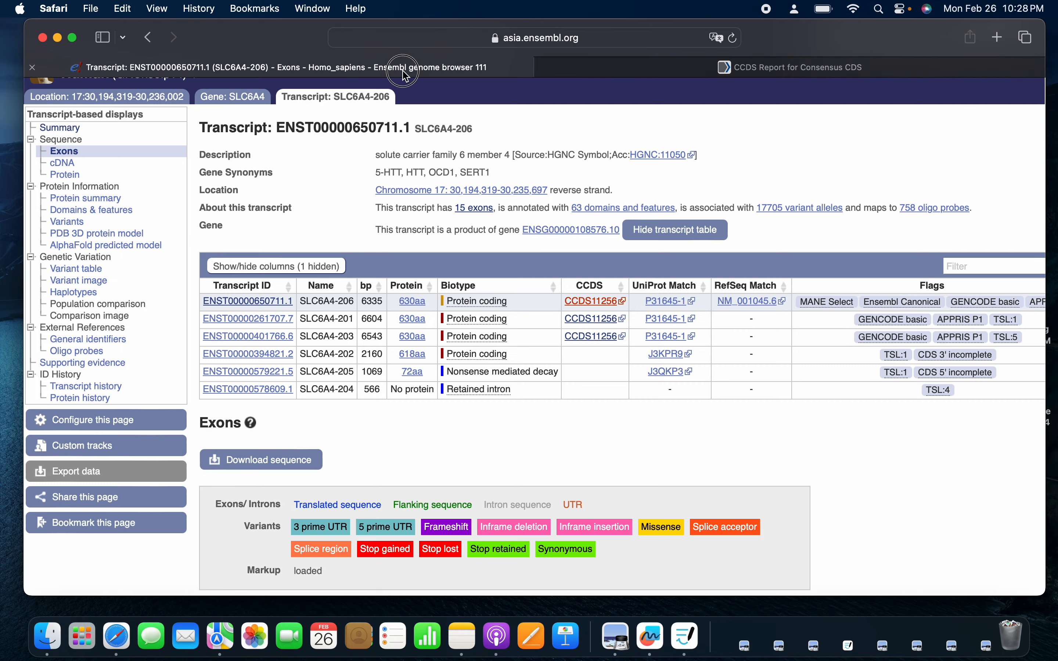
click(707, 69)
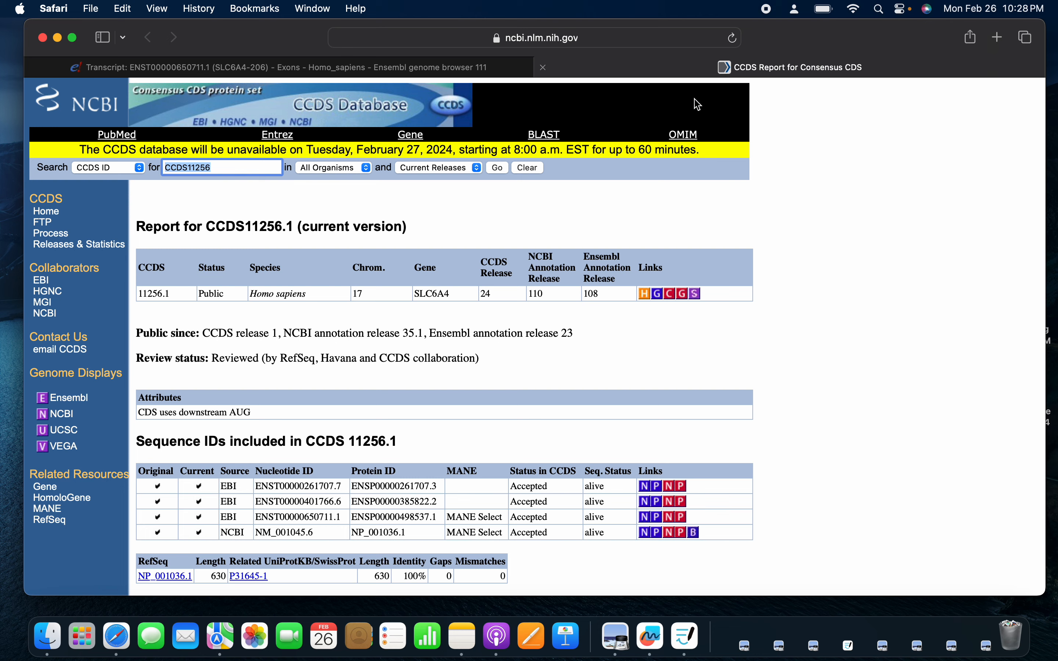
scroll(525, 425, down, 10)
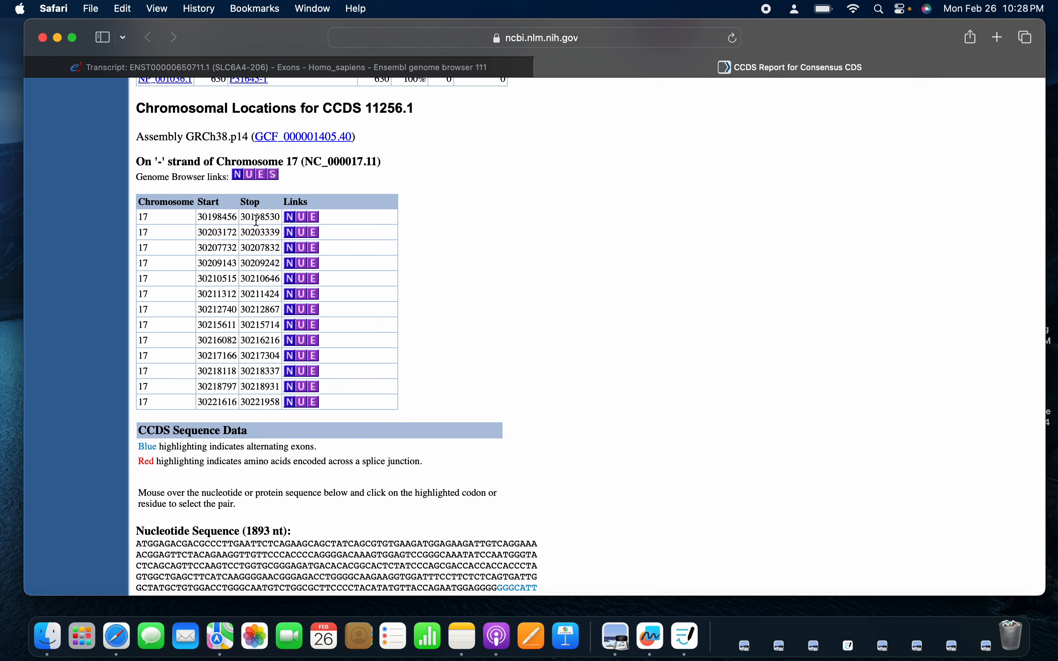
Review the CCDS report's nucleotide sequence, translation and links key, and close the report
scroll(252, 400, down, 10)
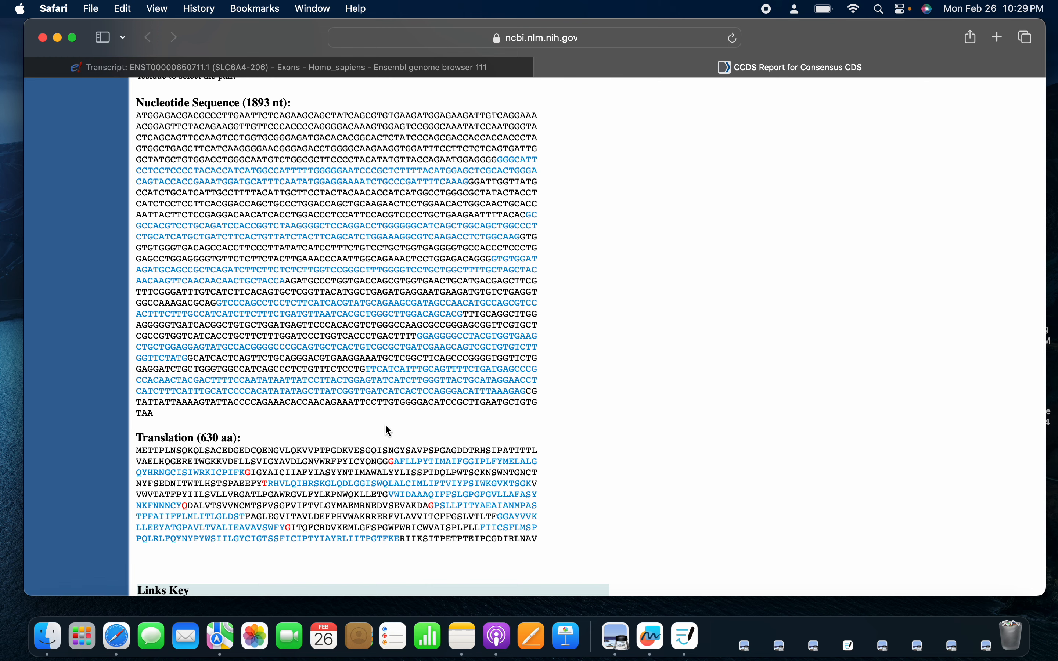
scroll(388, 431, down, 5)
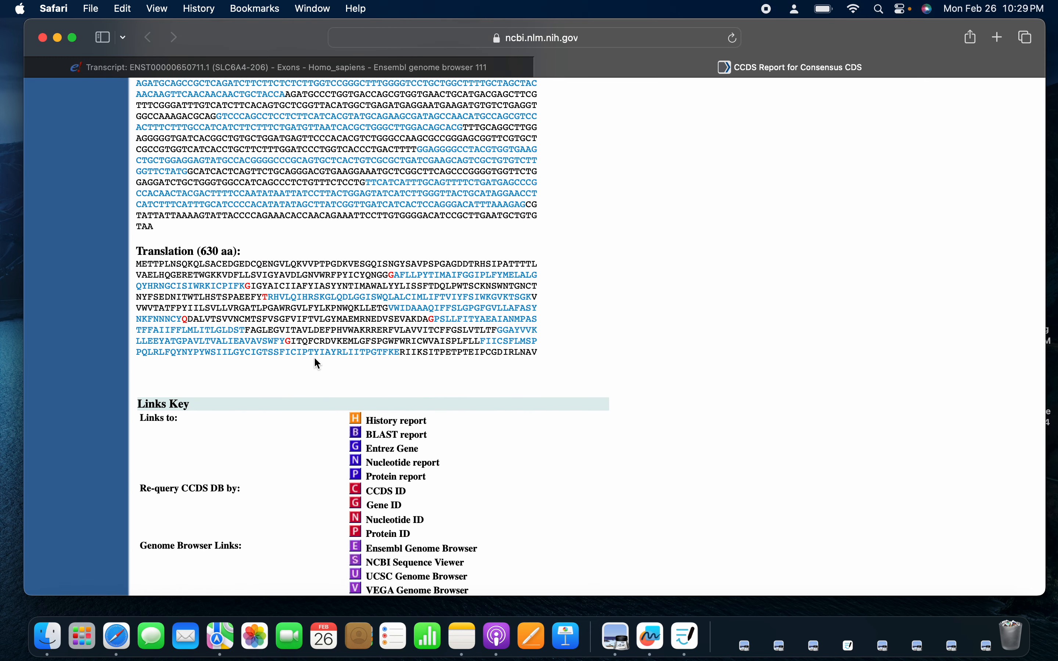
scroll(317, 363, down, 2)
scroll(317, 363, up, 18)
scroll(317, 363, up, 5)
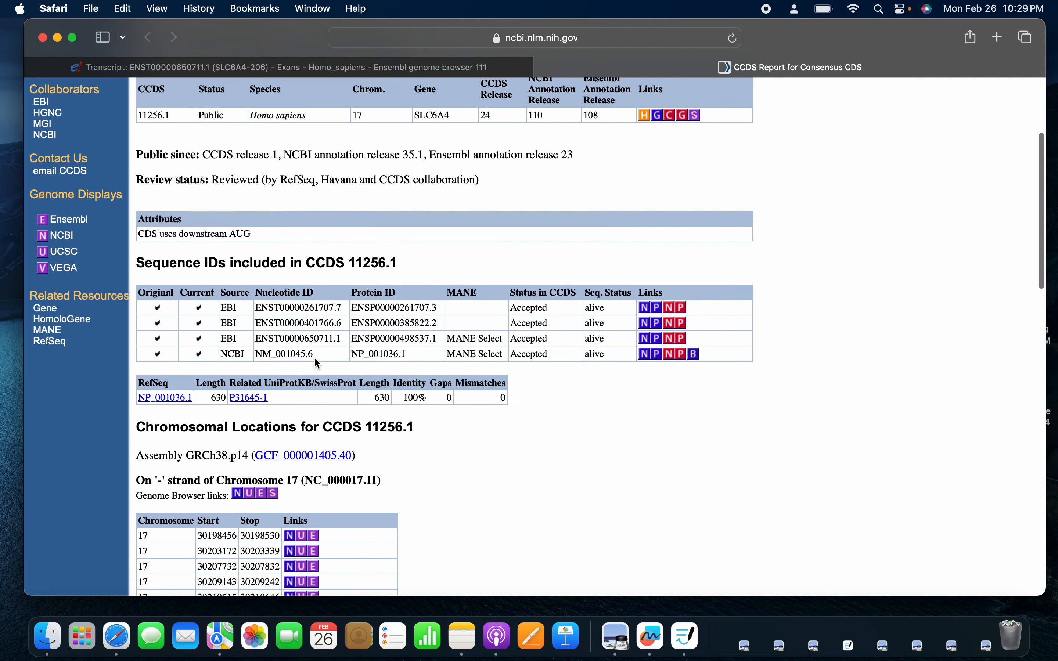
scroll(317, 363, up, 3)
scroll(318, 364, up, 3)
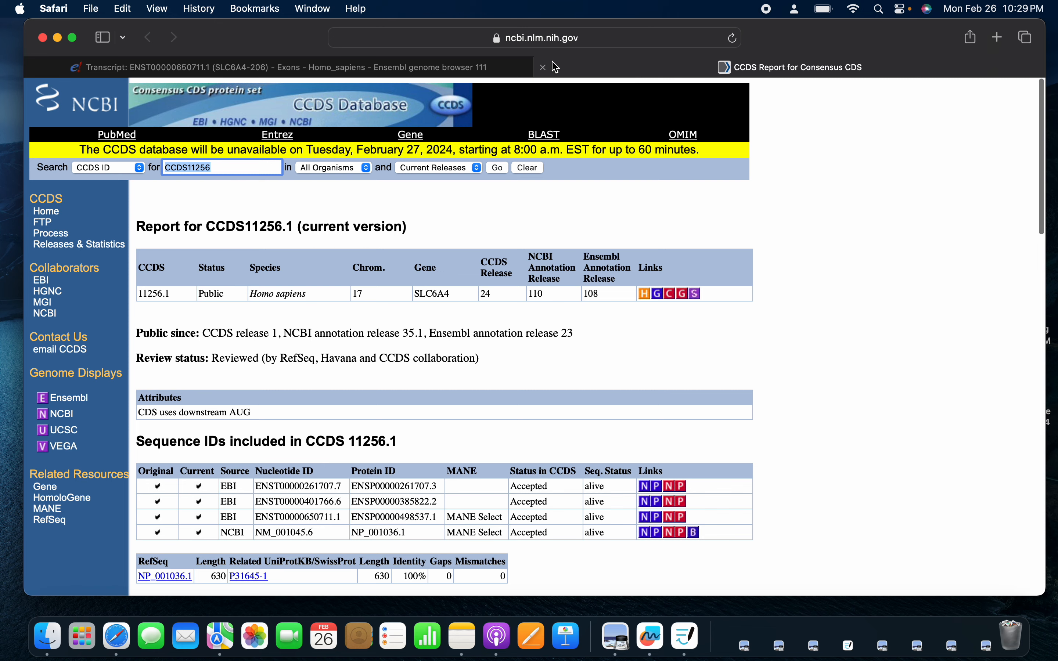
click(543, 67)
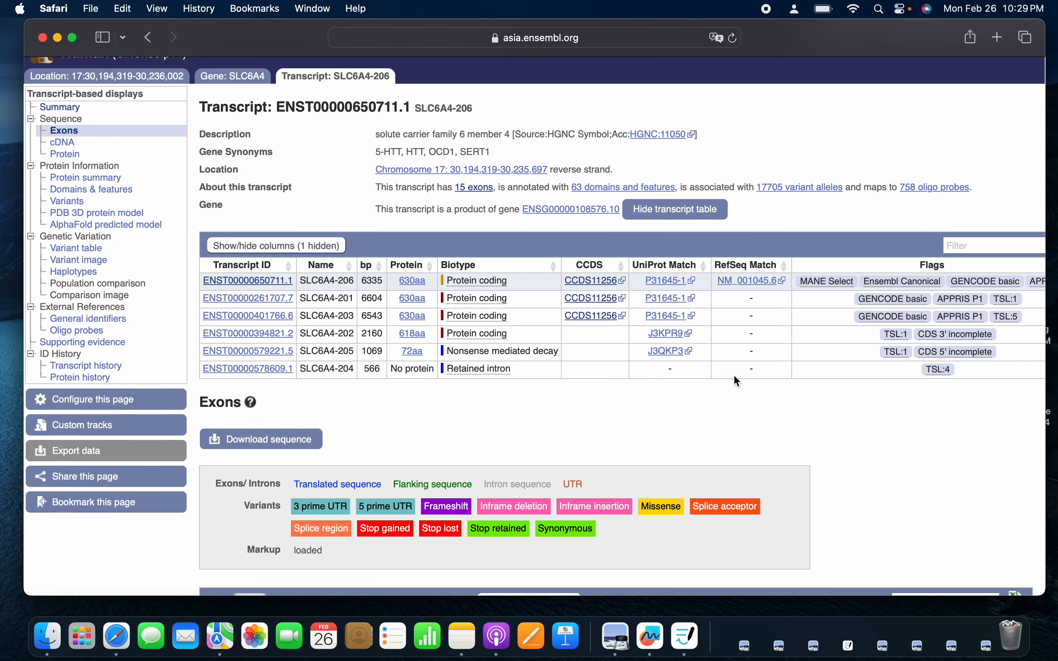
Check the transcript table's flags and the exon variant legend, and hide the transcript table
scroll(734, 376, right, 2)
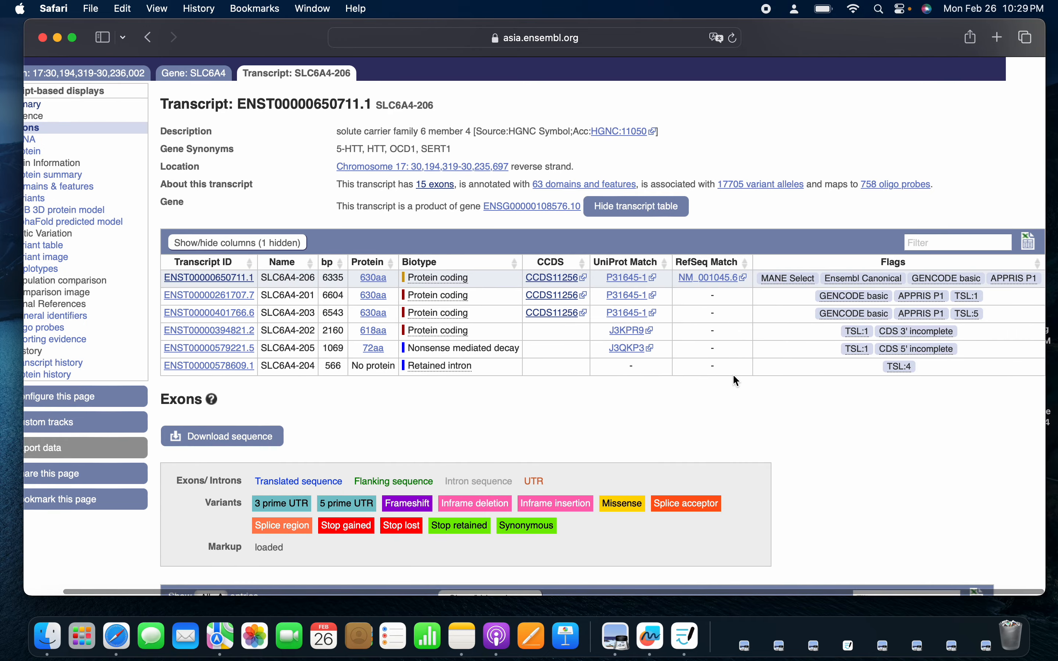
scroll(661, 422, left, 2)
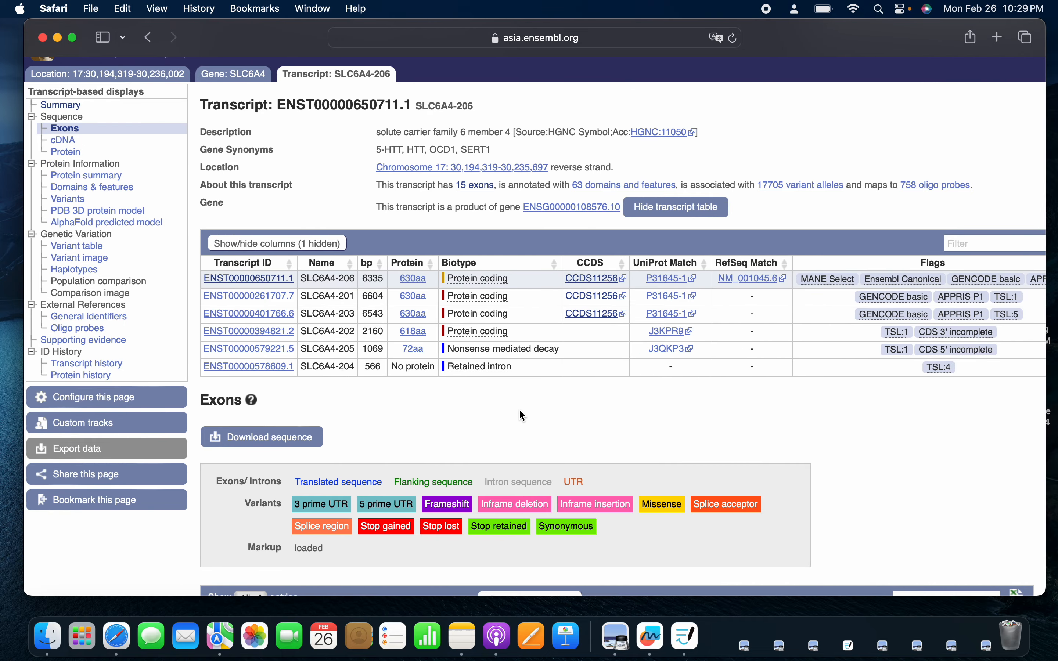
scroll(520, 409, down, 3)
scroll(465, 337, down, 1)
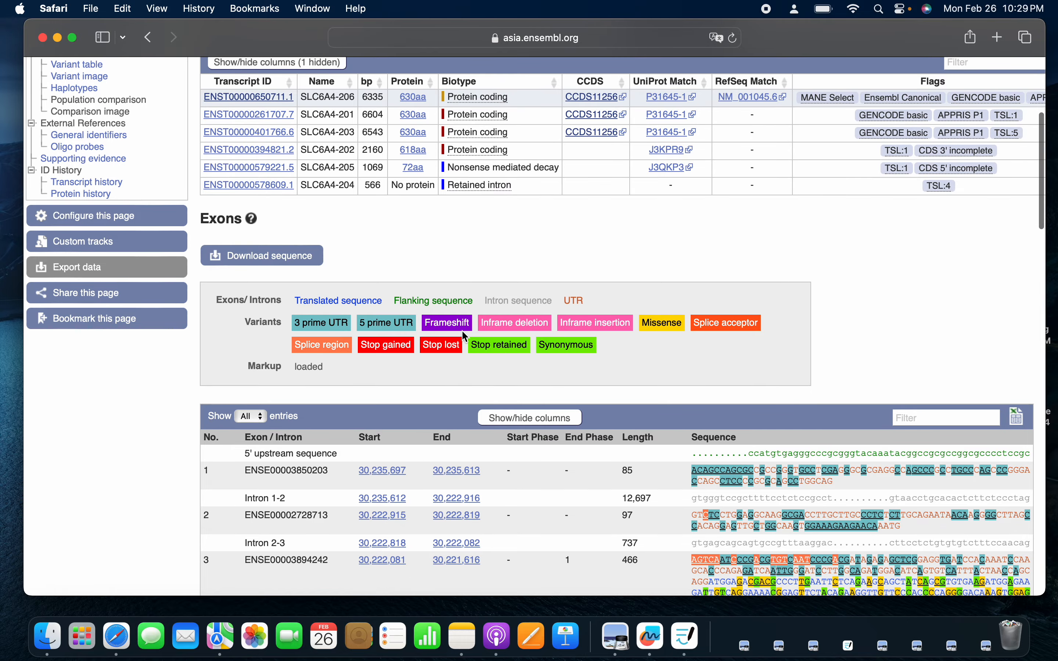
scroll(462, 330, up, 5)
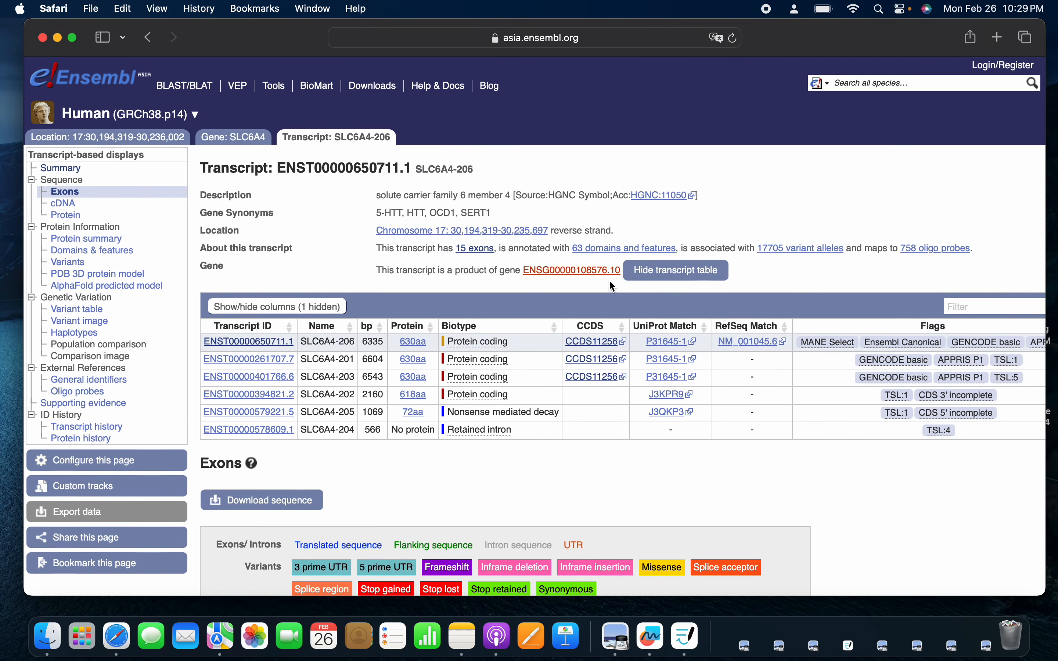
click(684, 280)
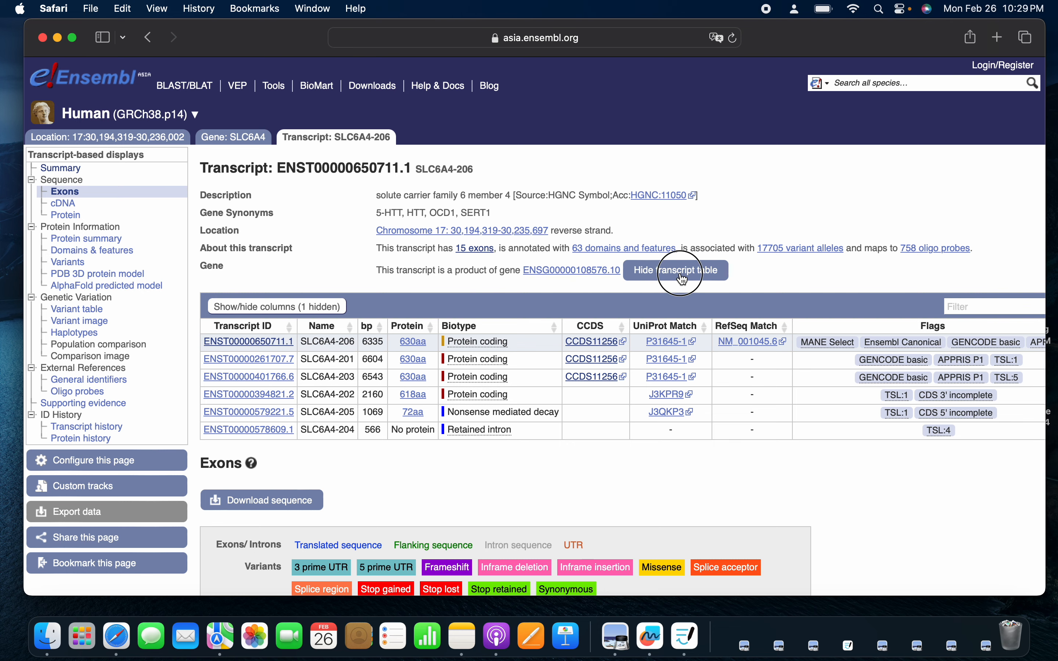
Examine the exon positions, phases, lengths and variant-marked sequences in the SLC6A4-206 exon table
scroll(596, 369, down, 8)
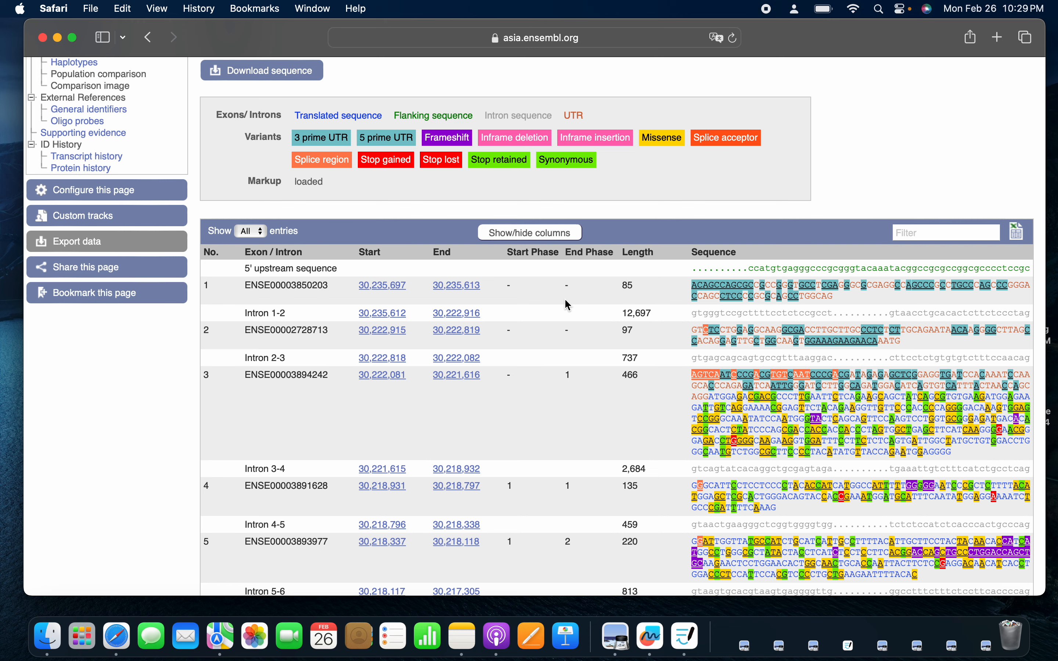
scroll(892, 430, down, 3)
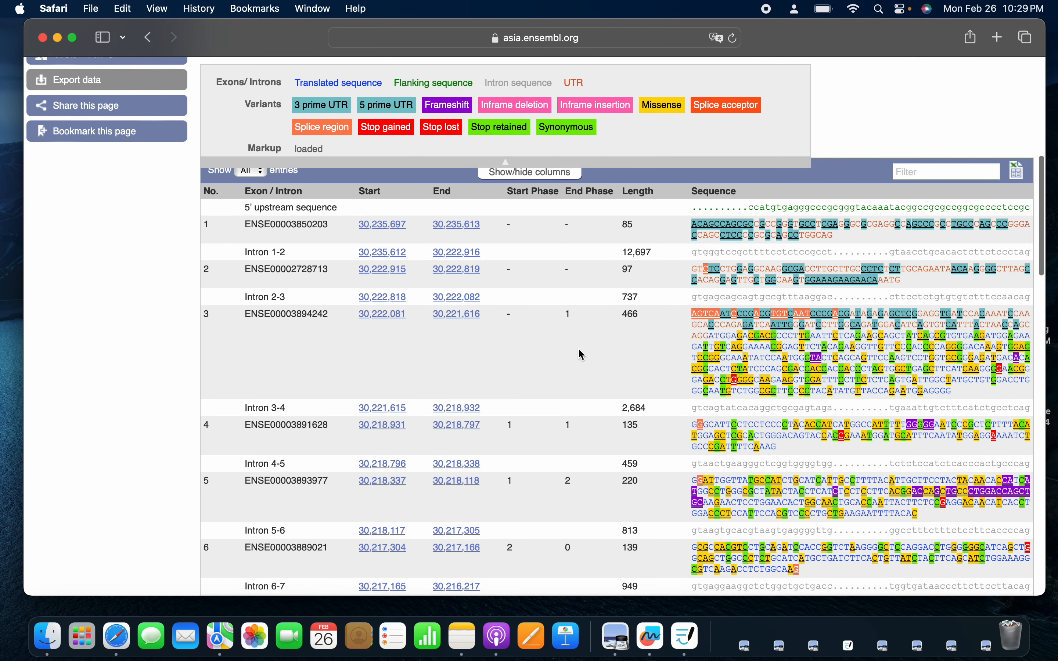
scroll(667, 333, up, 10)
scroll(662, 325, down, 6)
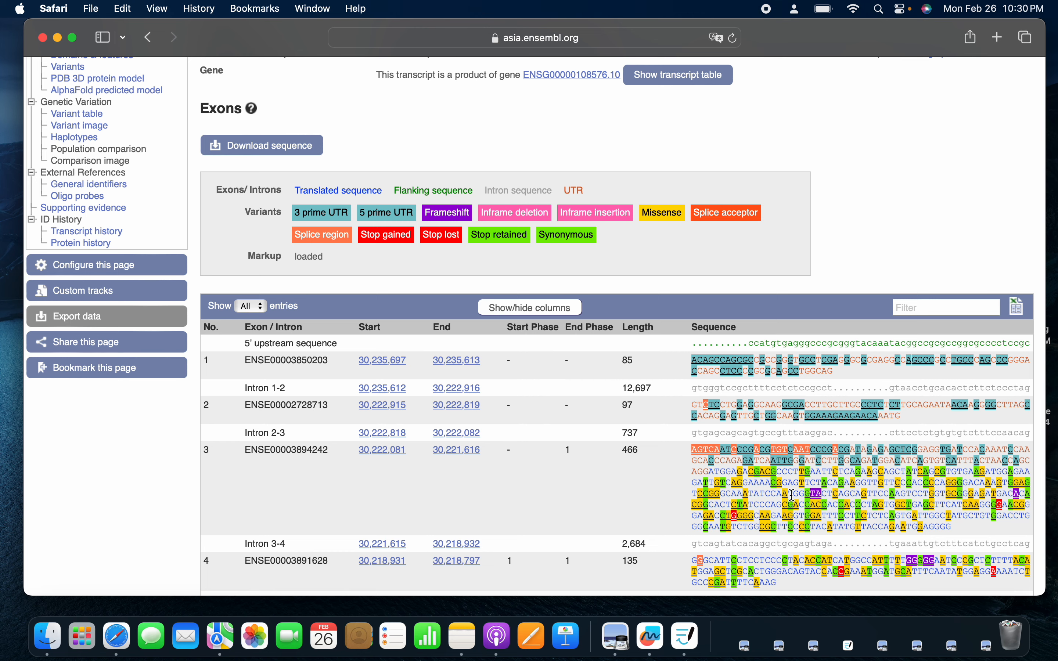
scroll(792, 496, down, 4)
scroll(792, 495, up, 10)
scroll(793, 498, down, 3)
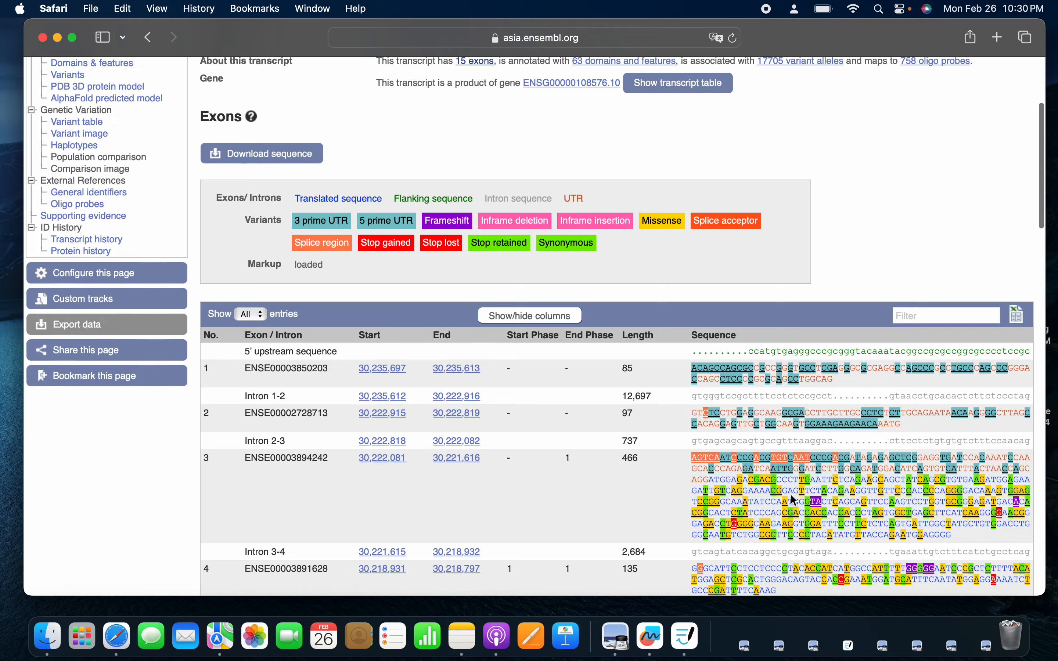
scroll(794, 500, down, 2)
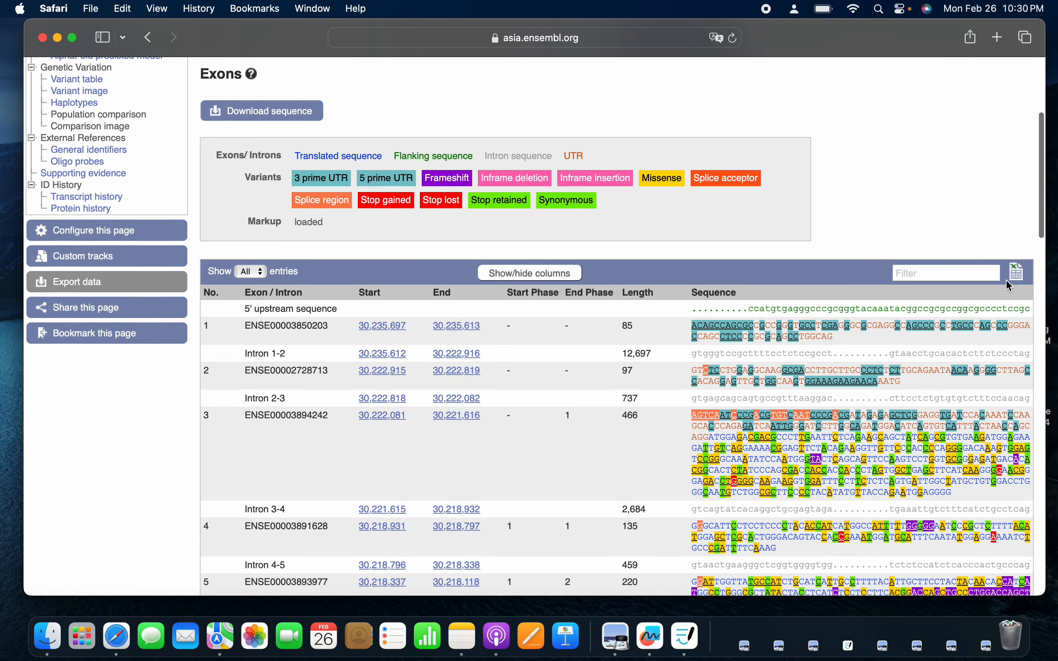
Return from the SLC6A4-206 exon view to the SLC6A4 gene summary
scroll(867, 419, up, 3)
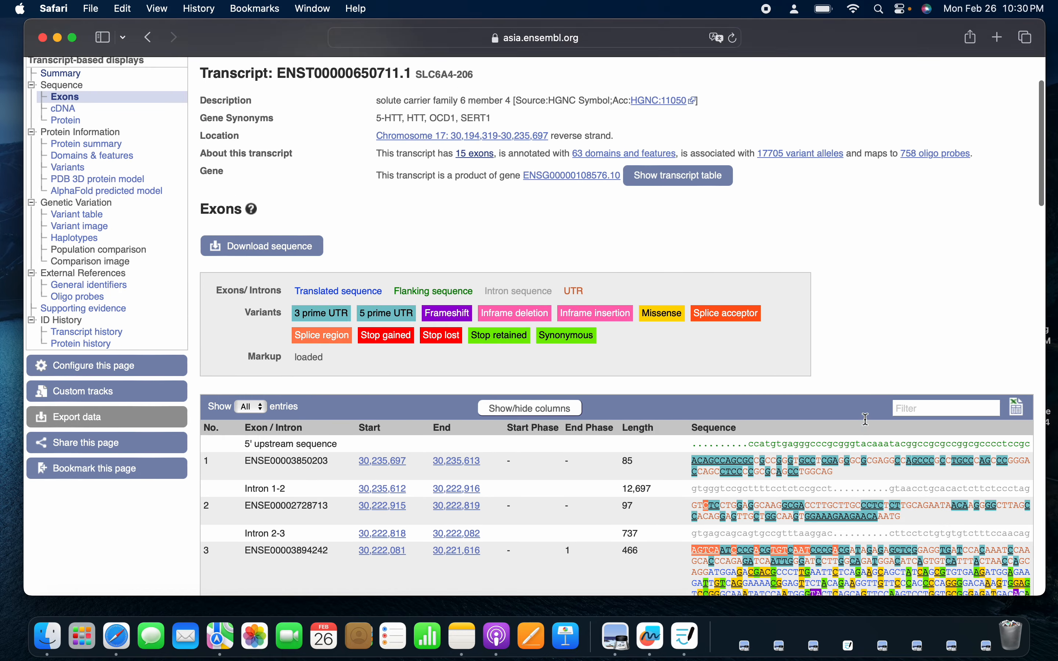
scroll(867, 419, up, 2)
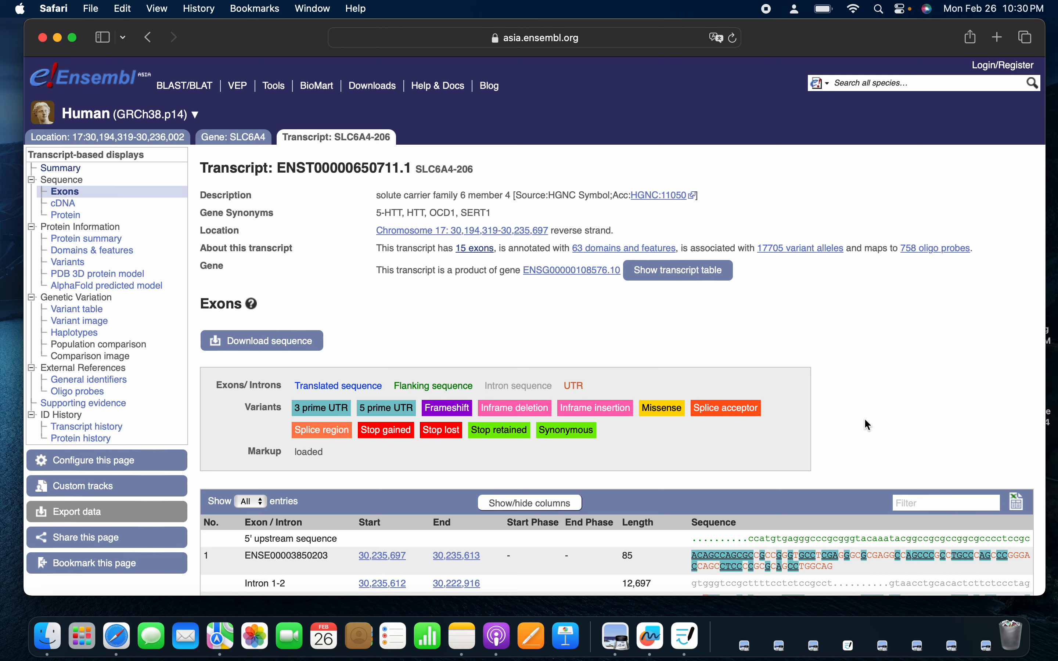
scroll(864, 418, down, 3)
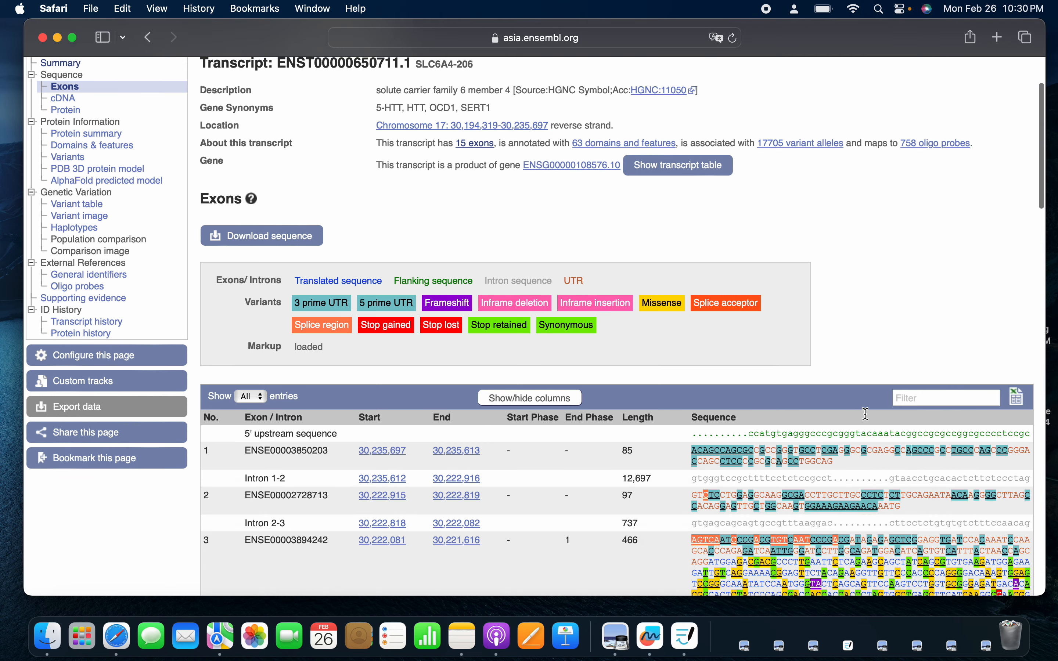
scroll(865, 414, down, 3)
scroll(867, 415, up, 5)
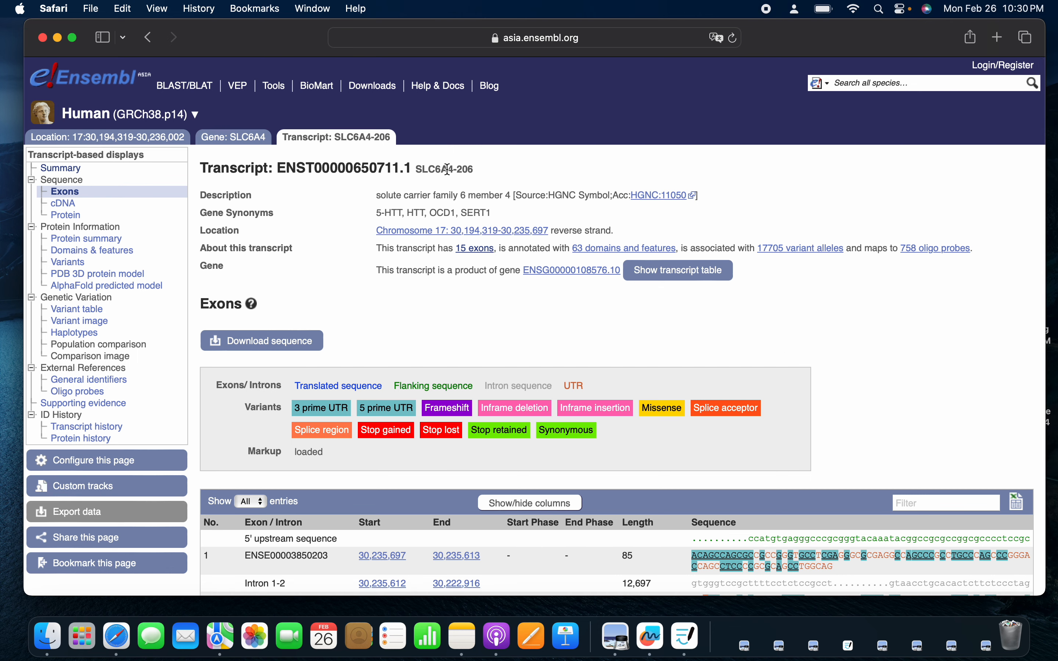
click(247, 136)
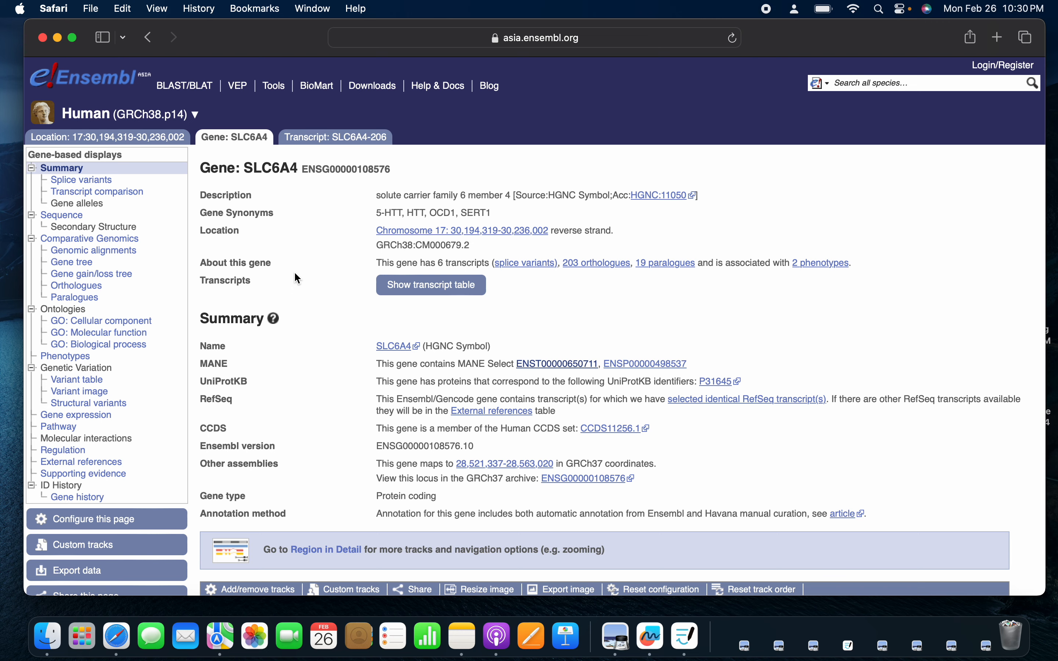
Review the SLC6A4 transcripts, neighbouring genes and regulatory features in the gene summary's region diagram
scroll(302, 363, down, 15)
scroll(307, 382, up, 3)
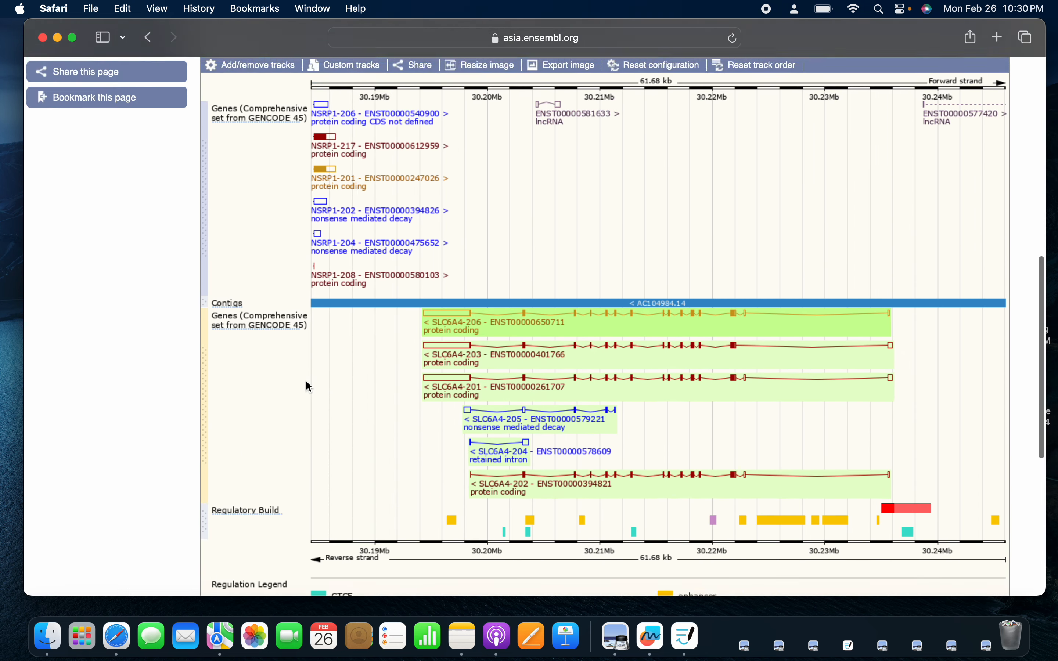
scroll(308, 386, up, 10)
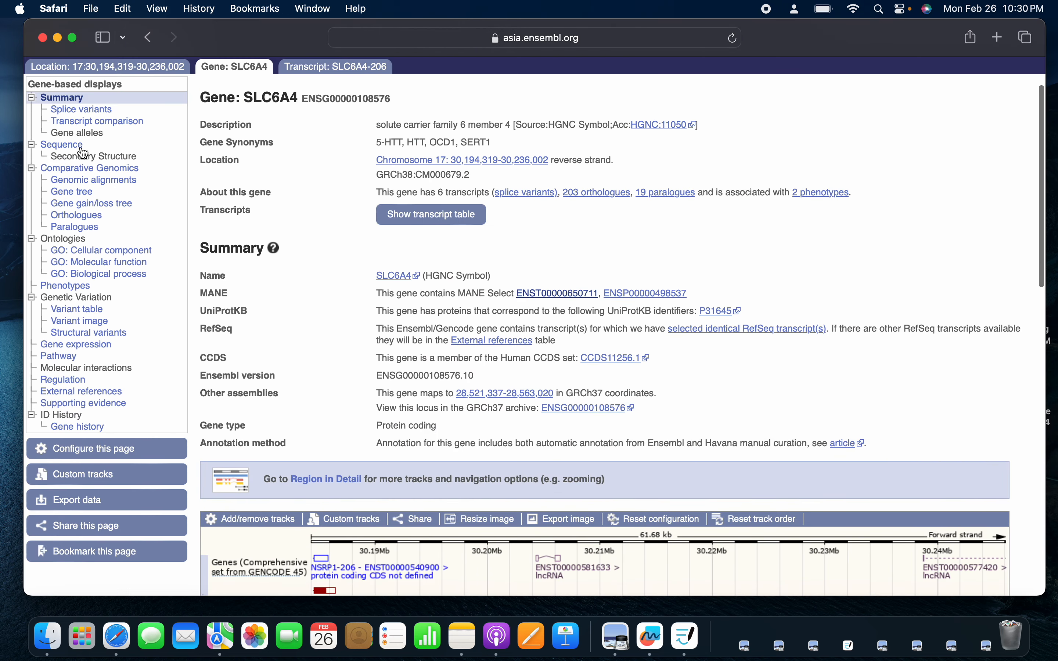
Open the SLC6A4 gene's marked-up sequence and examine the highlighted exons along its full length
click(64, 145)
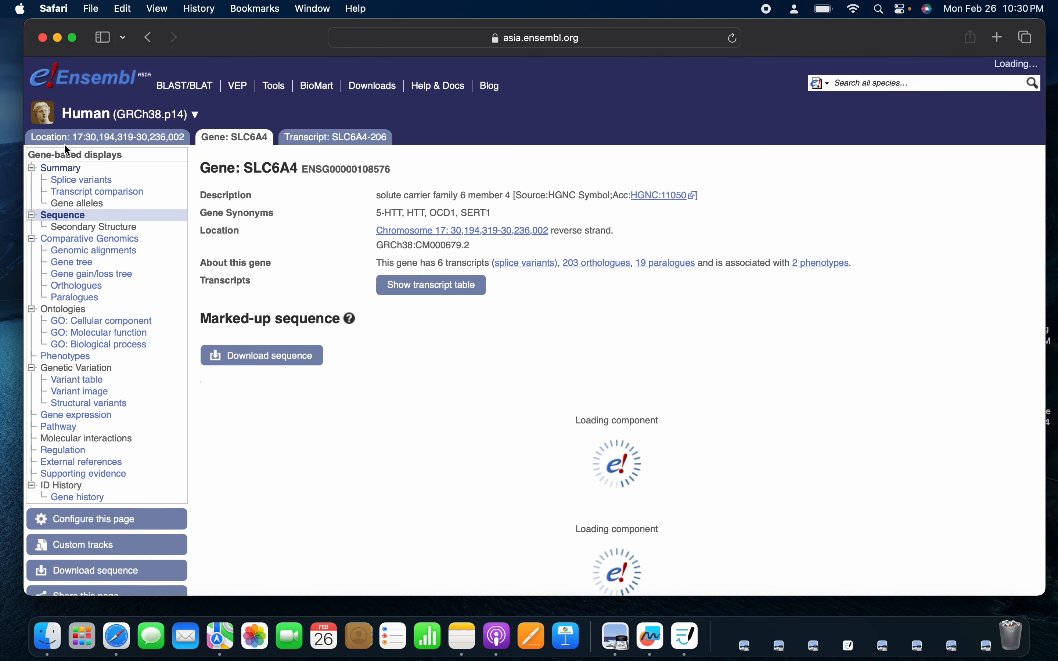
scroll(566, 384, down, 3)
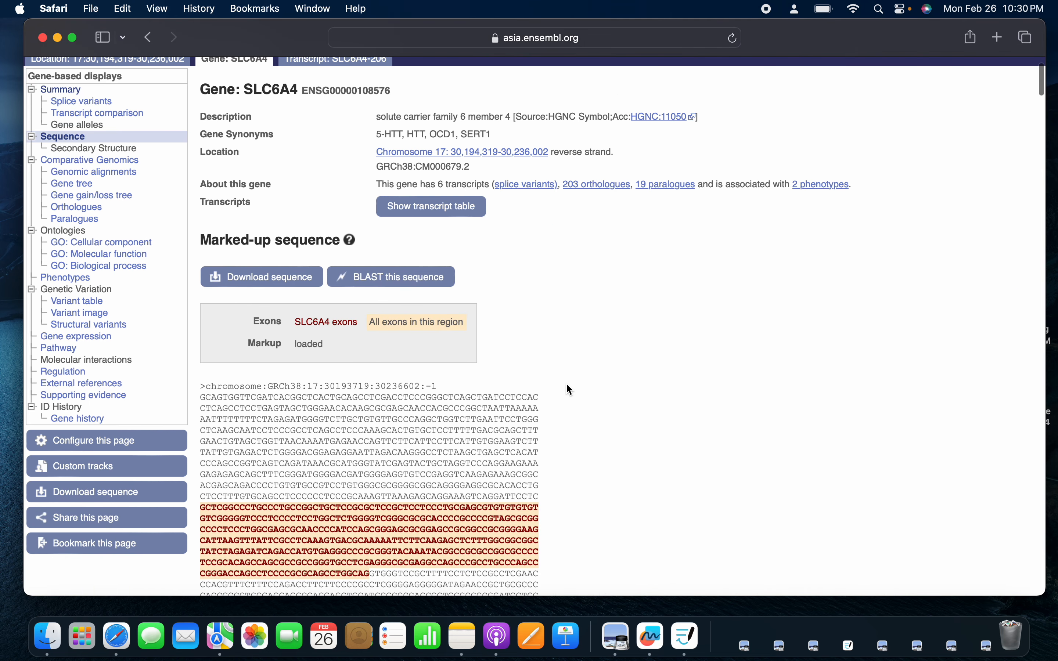
scroll(566, 385, down, 4)
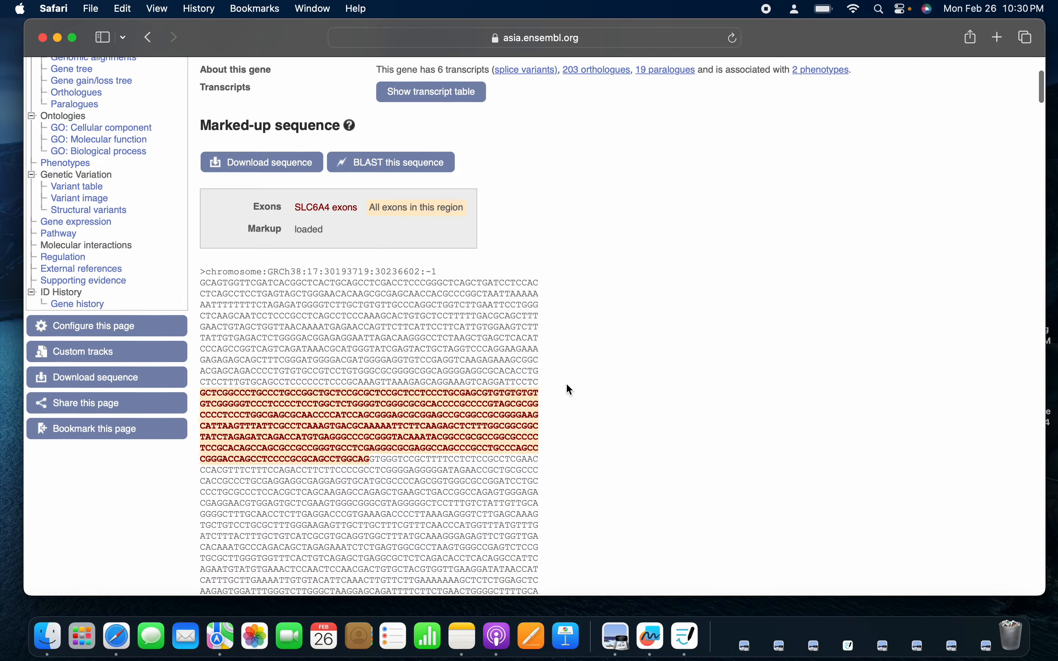
scroll(347, 440, down, 15)
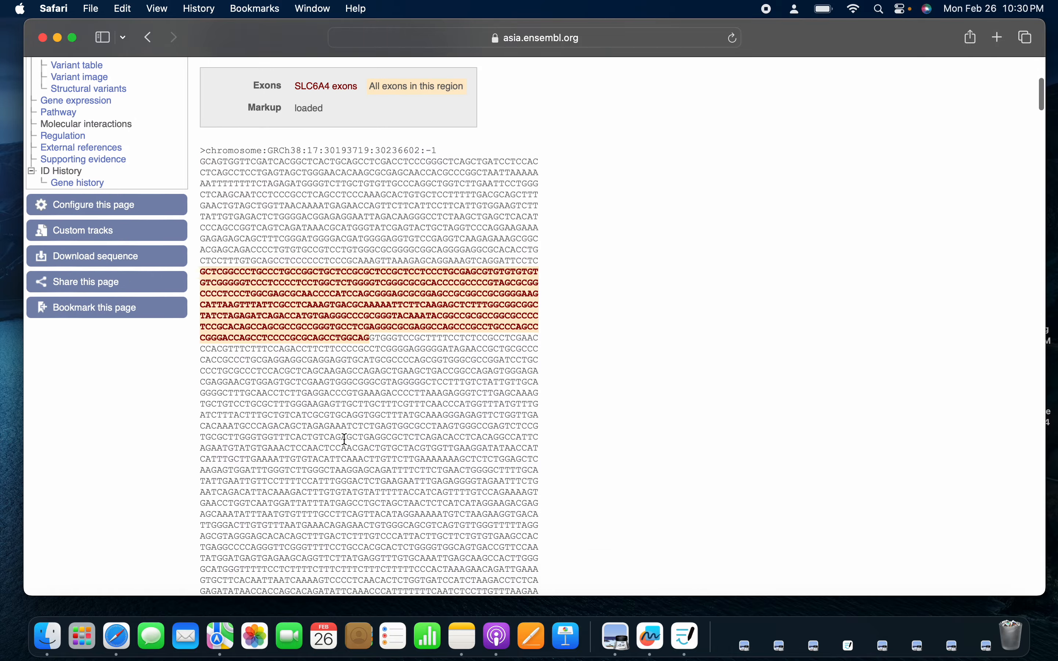
scroll(345, 439, down, 15)
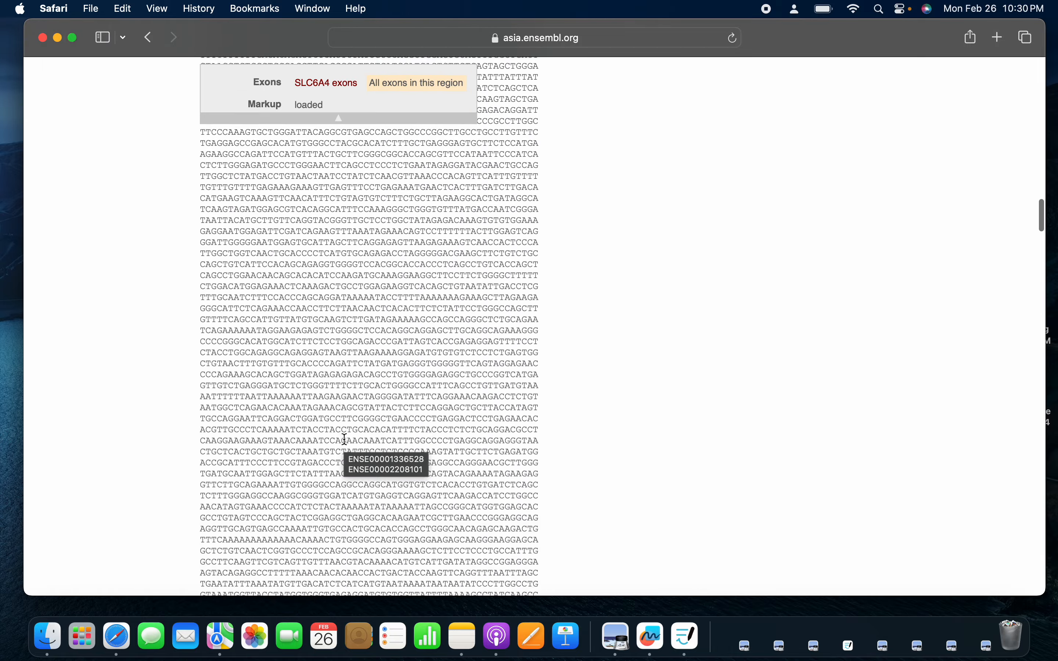
scroll(345, 439, down, 15)
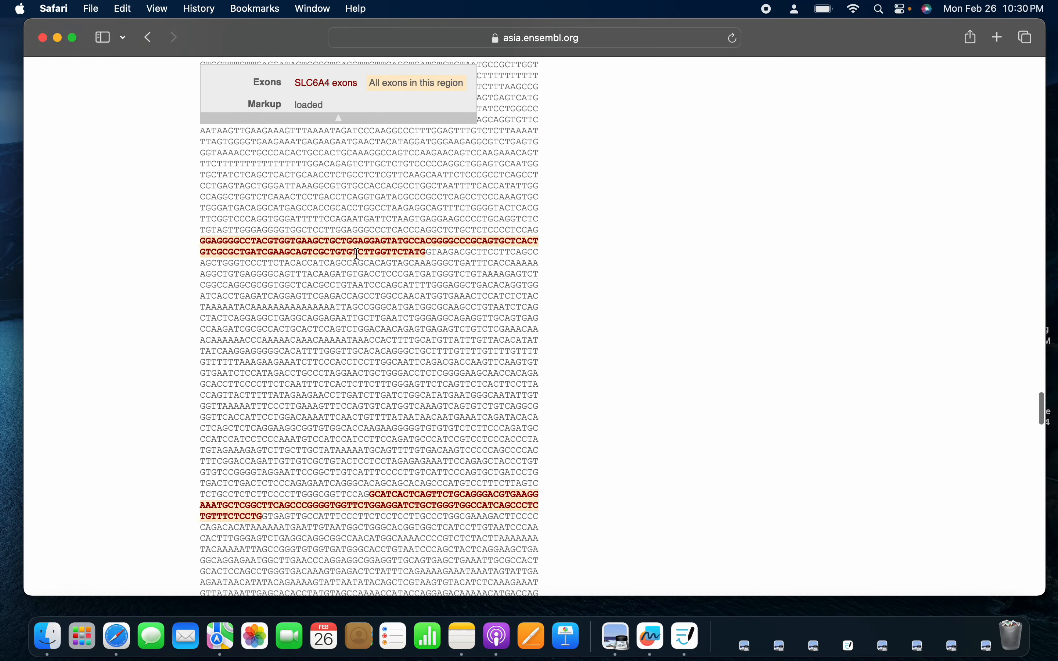
scroll(353, 384, down, 10)
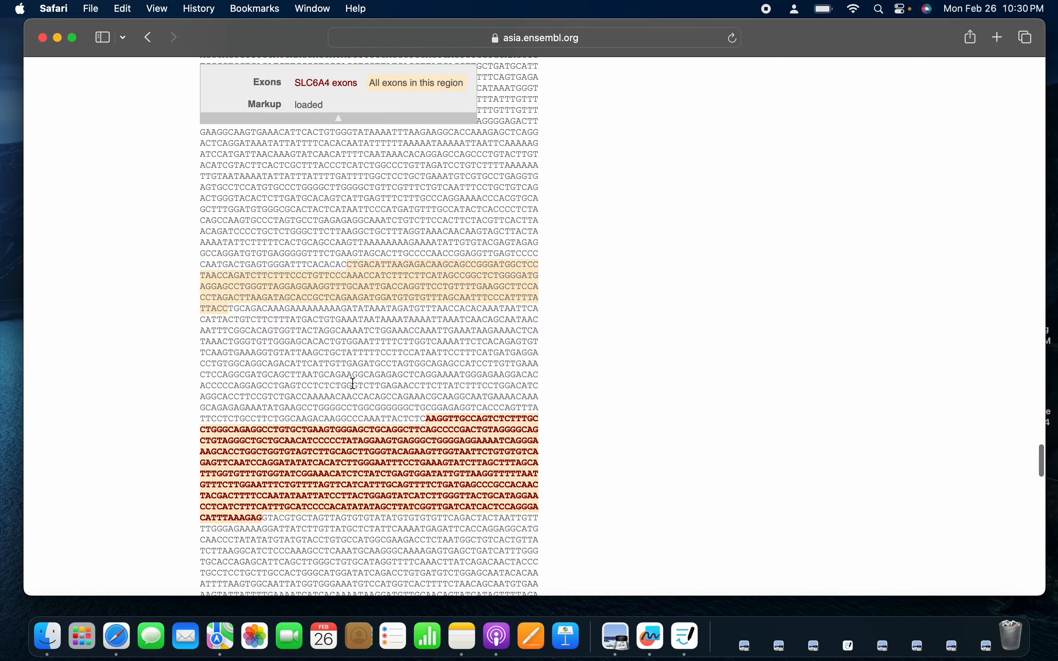
scroll(353, 383, down, 15)
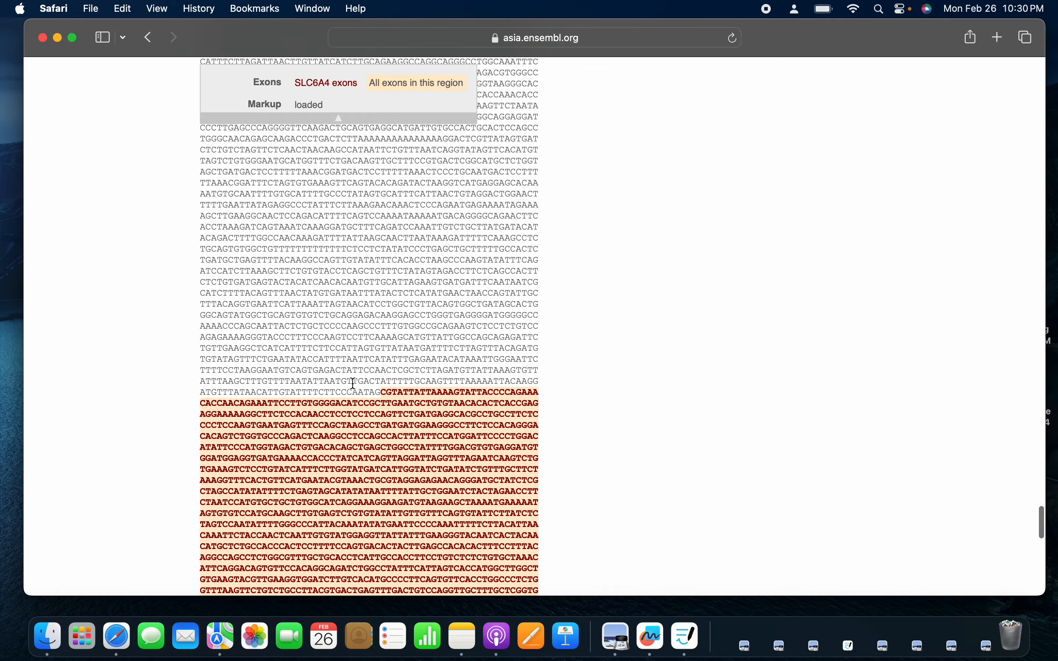
scroll(353, 383, up, 20)
scroll(353, 383, down, 6)
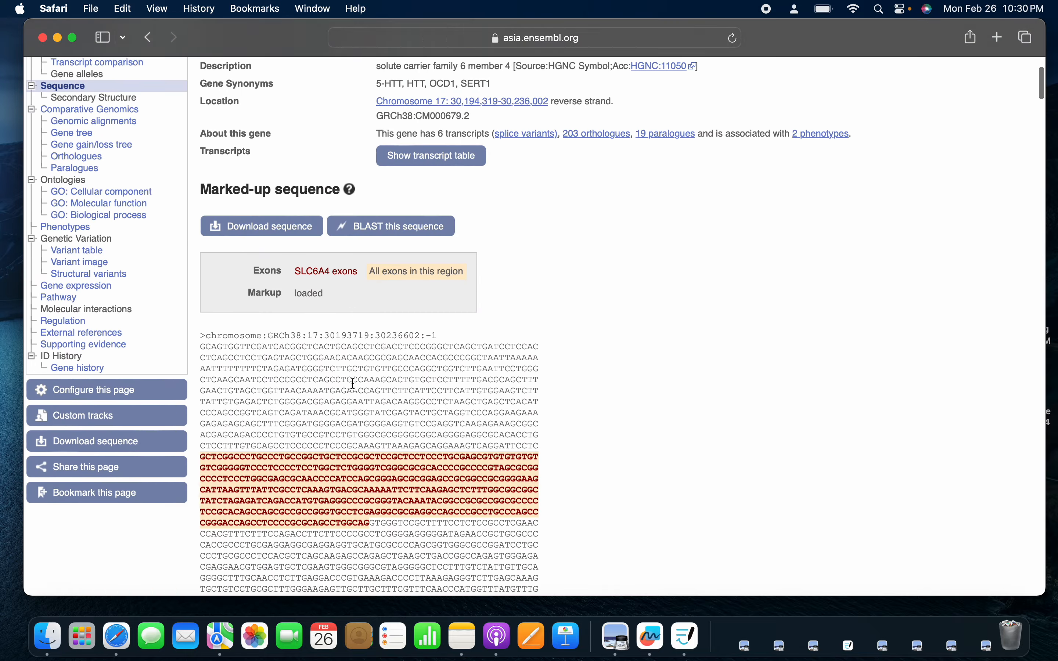
scroll(353, 383, up, 7)
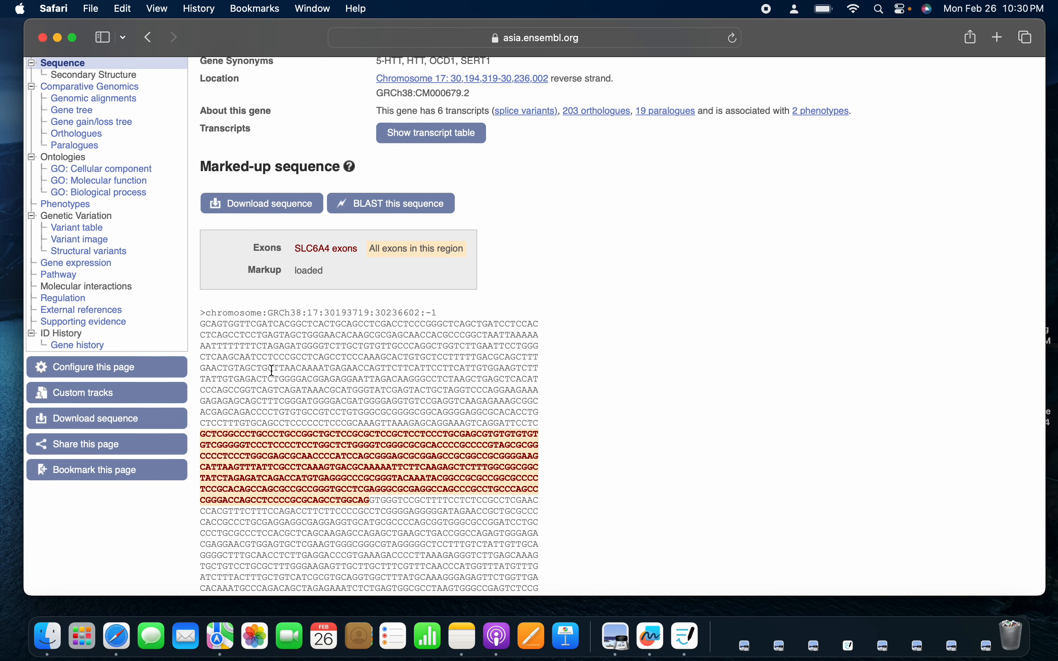
Configure the marked-up sequence with Show variants set to "Yes and show links" and apply the change
click(118, 373)
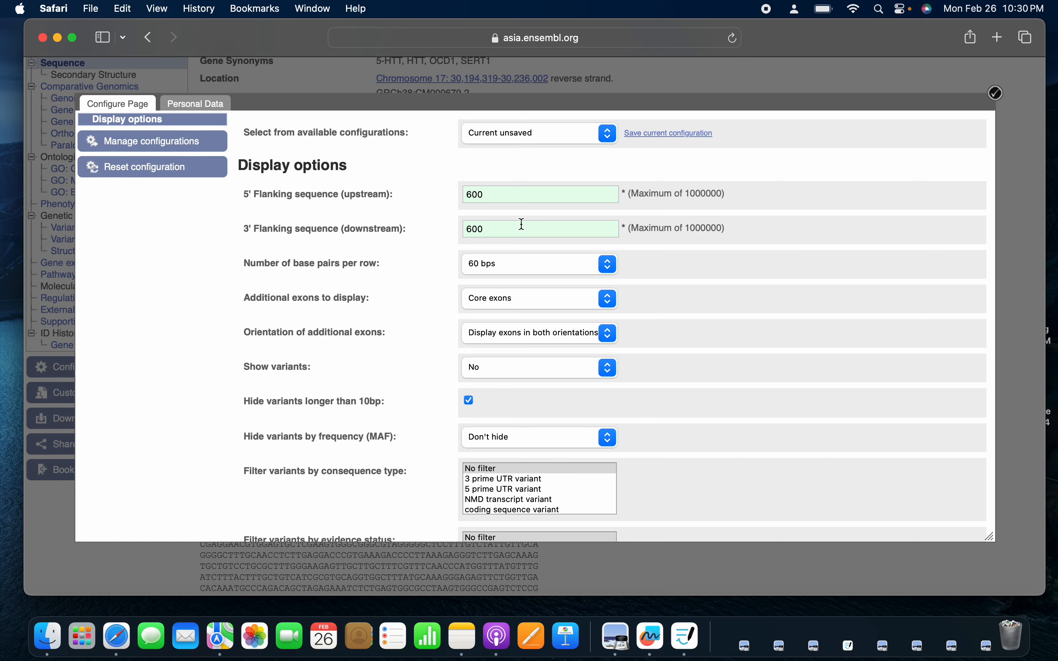
click(39, 410)
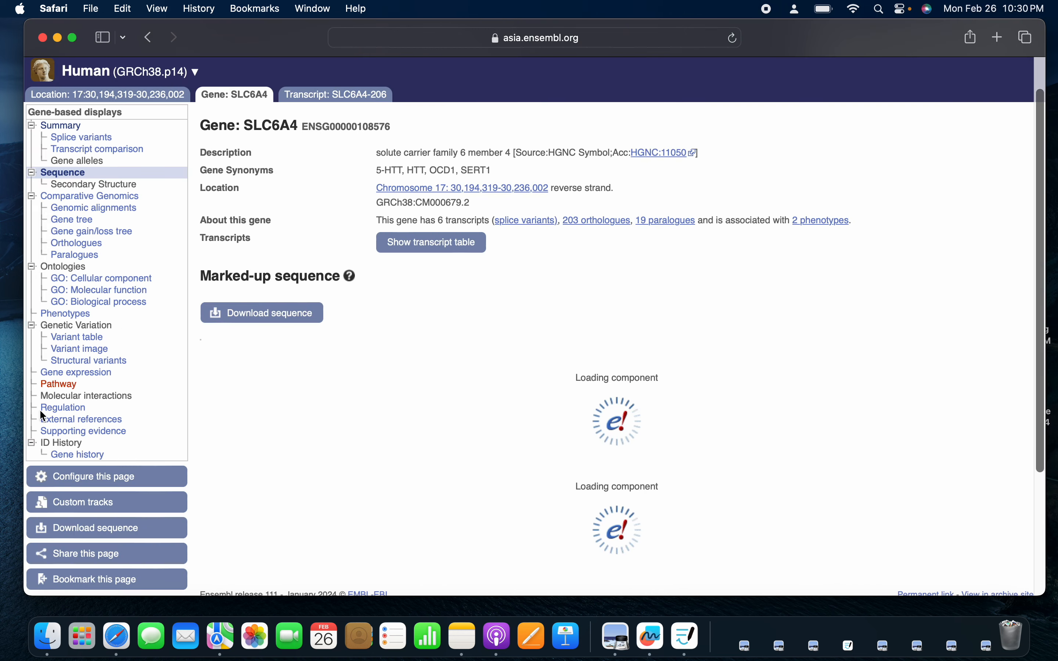
click(90, 481)
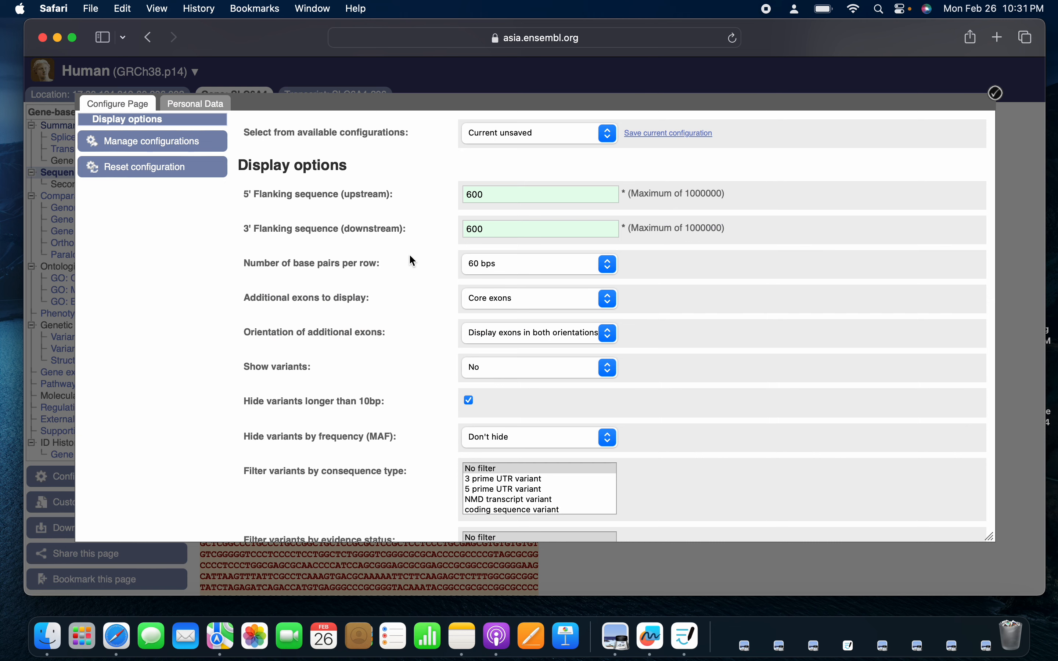
scroll(348, 234, down, 5)
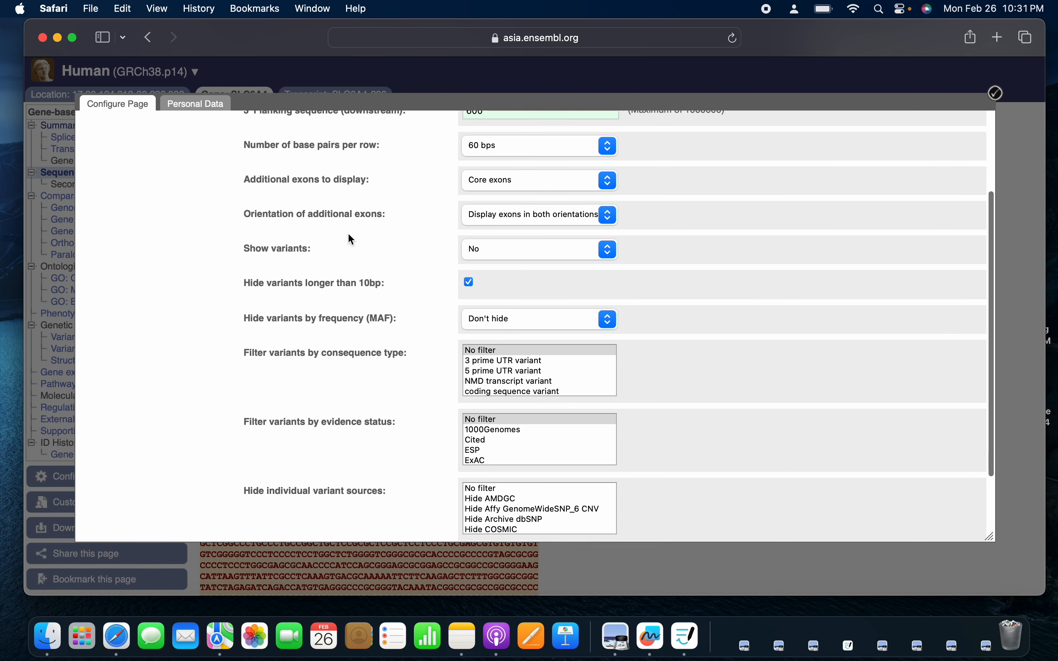
scroll(350, 238, up, 2)
scroll(350, 239, down, 4)
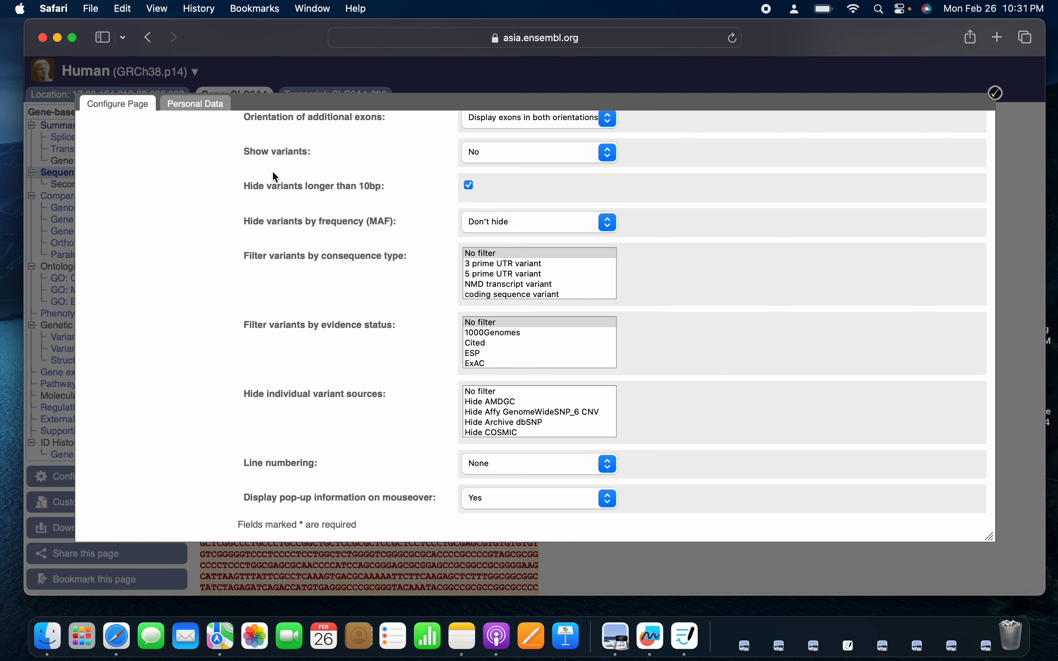
click(533, 156)
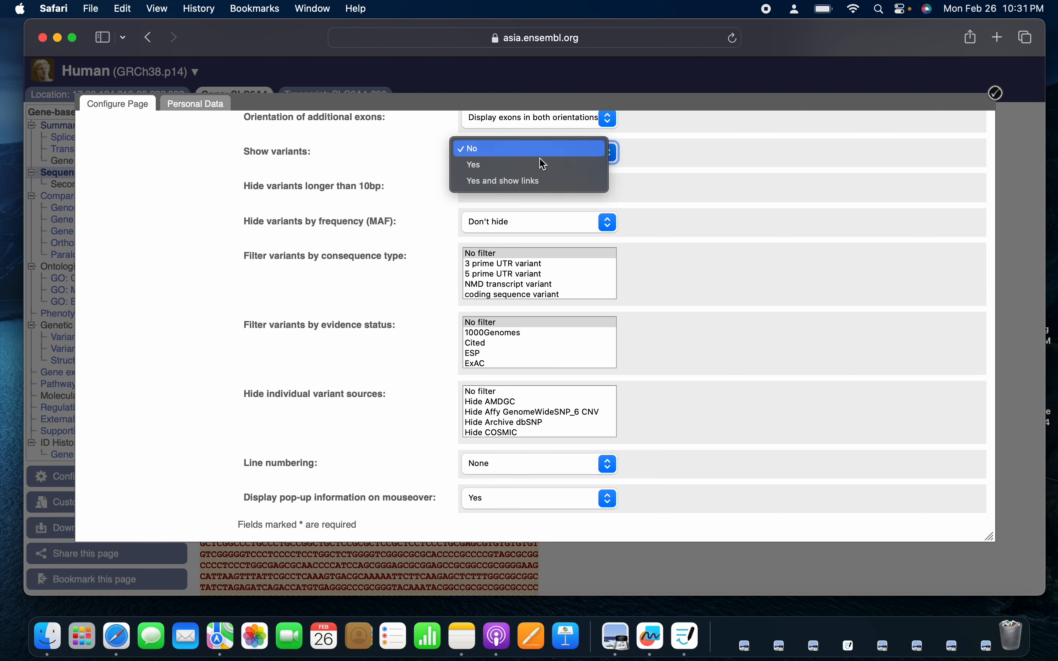
click(530, 182)
scroll(780, 177, up, 5)
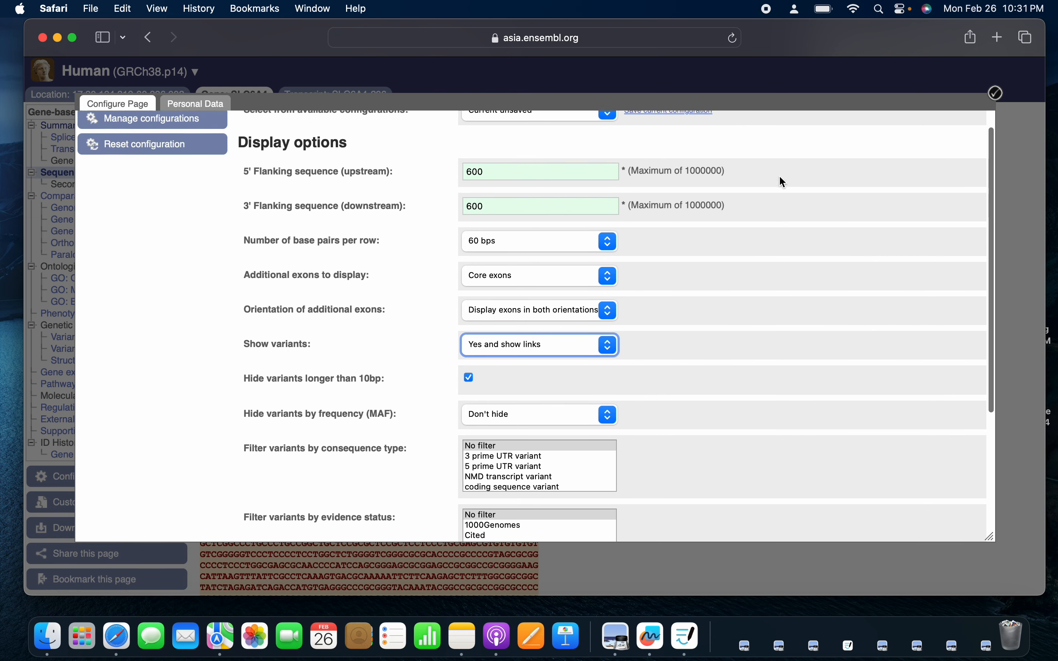
click(997, 94)
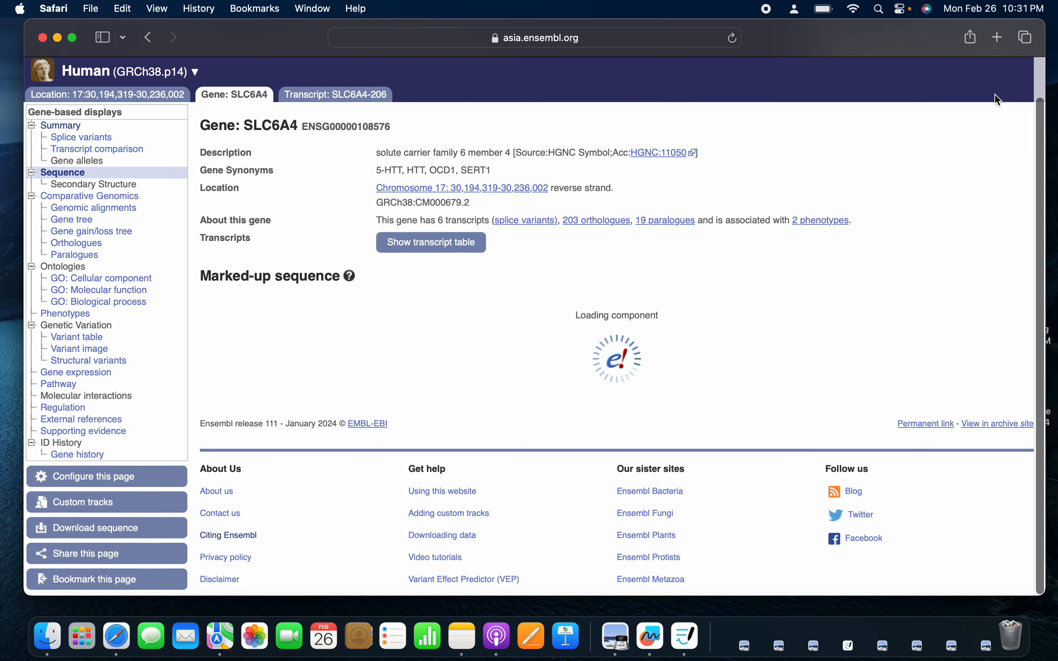
Examine the variant consequence legend and the colour-coded variants with their linked identifiers in the SLC6A4 marked-up sequence
scroll(757, 347, down, 5)
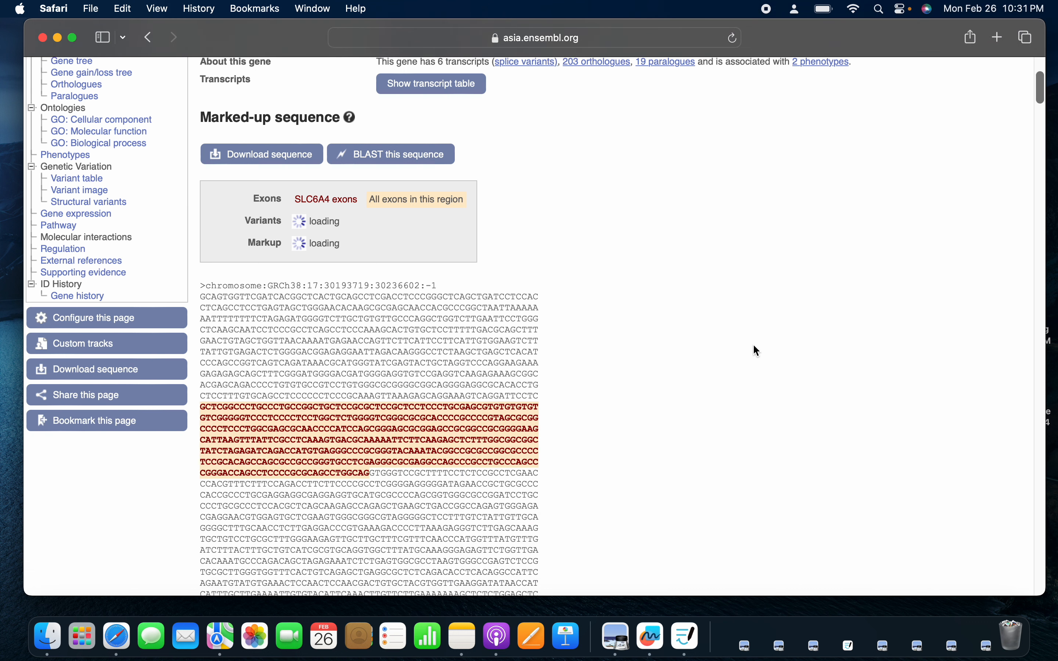
scroll(754, 347, down, 3)
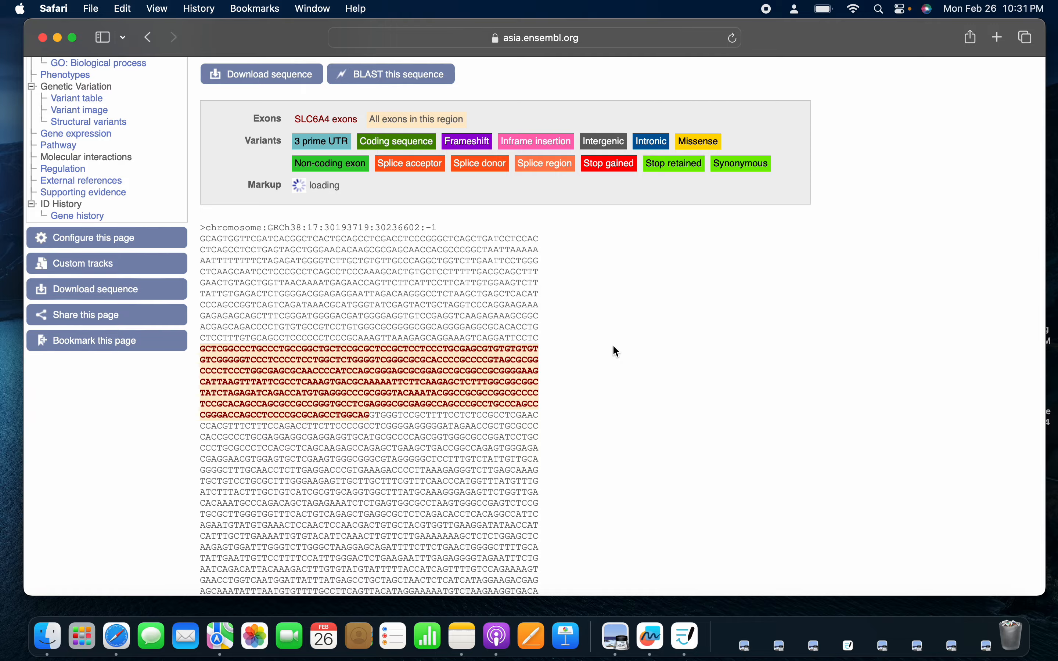
scroll(614, 346, down, 15)
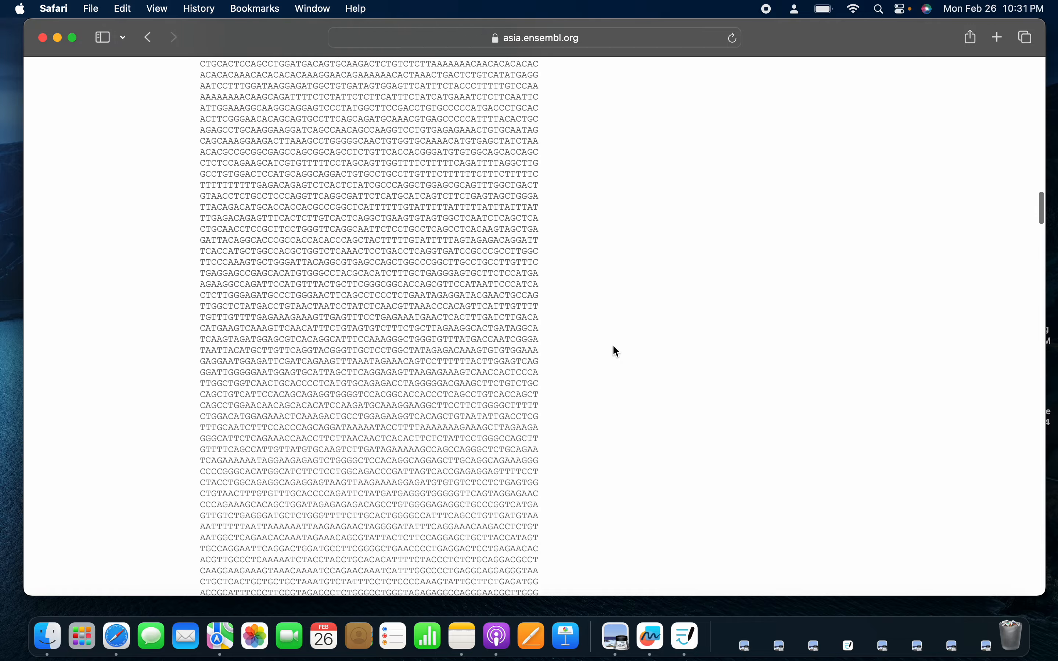
scroll(612, 344, down, 15)
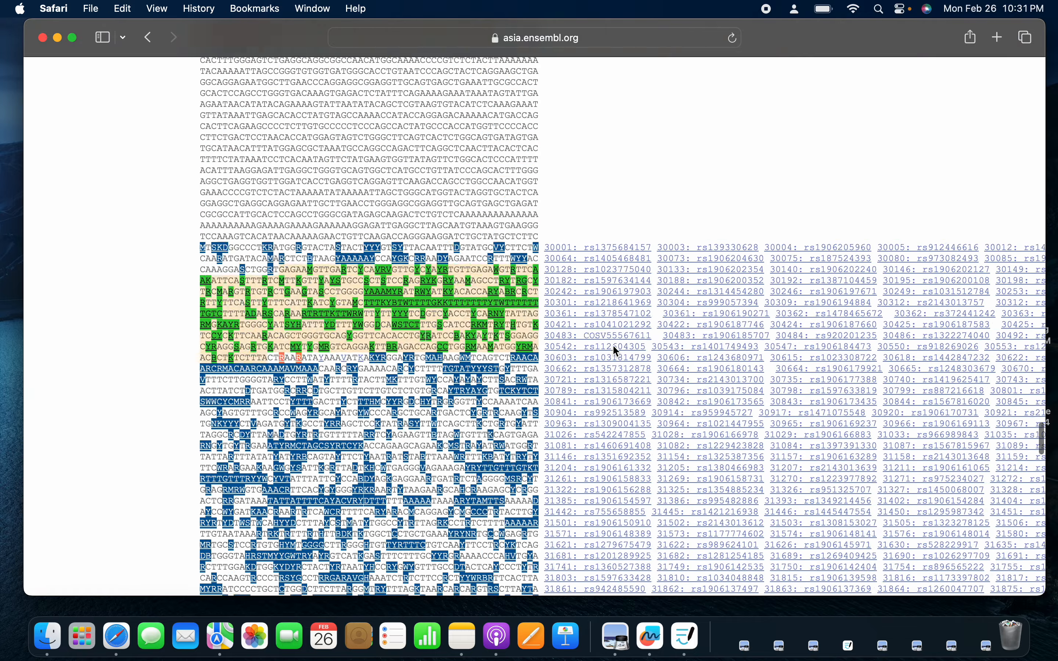
scroll(612, 345, up, 20)
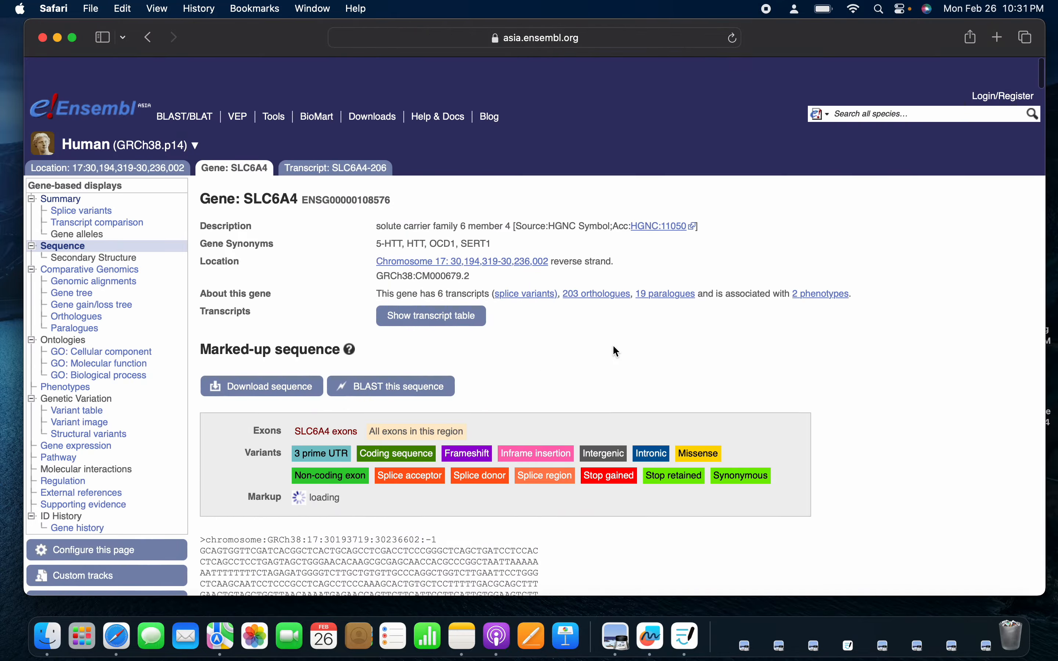
scroll(612, 344, down, 15)
scroll(612, 344, up, 8)
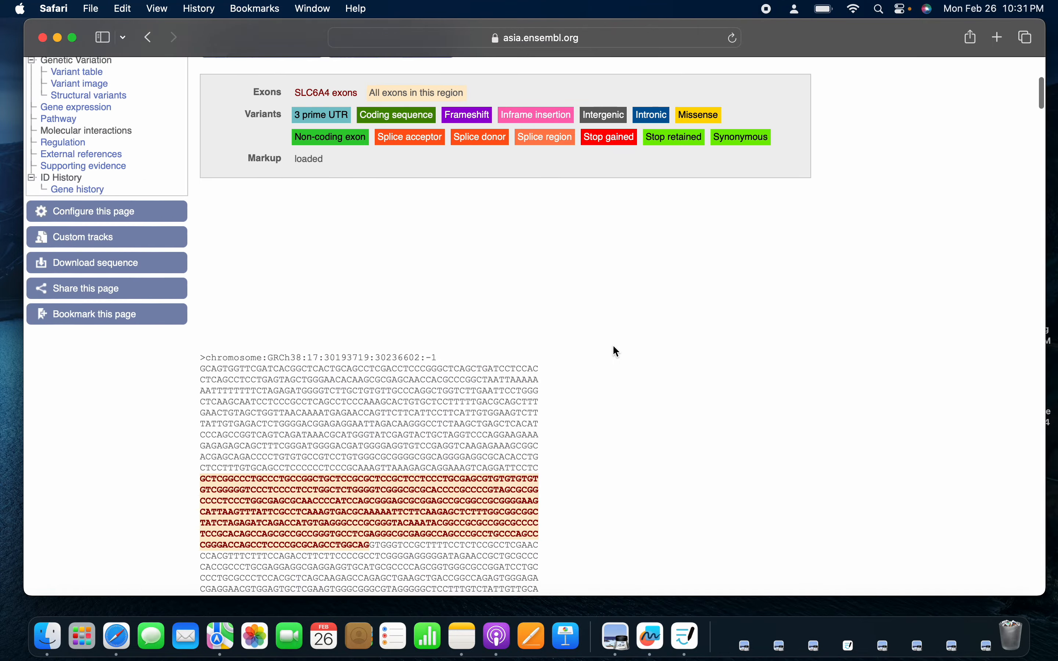
scroll(614, 347, down, 5)
scroll(613, 347, up, 4)
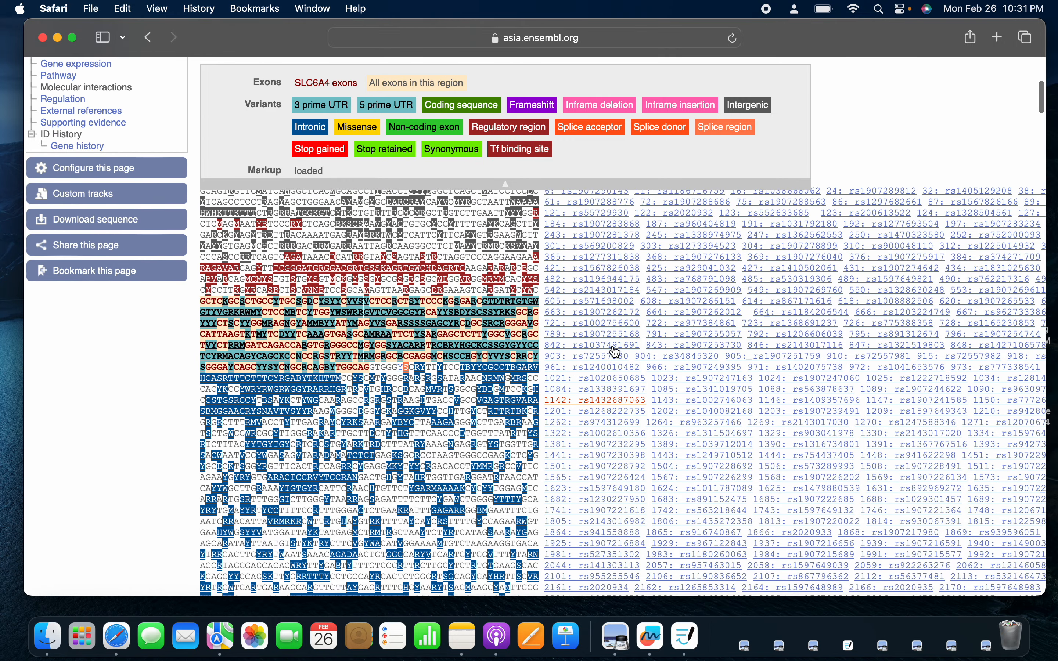
scroll(614, 350, up, 3)
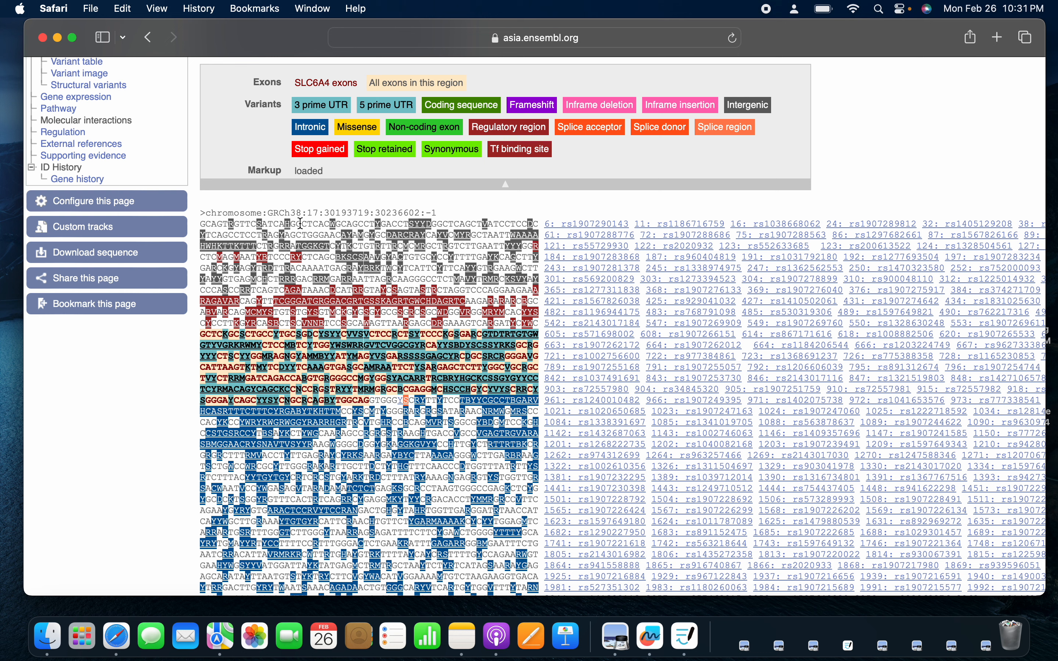
scroll(504, 211, up, 3)
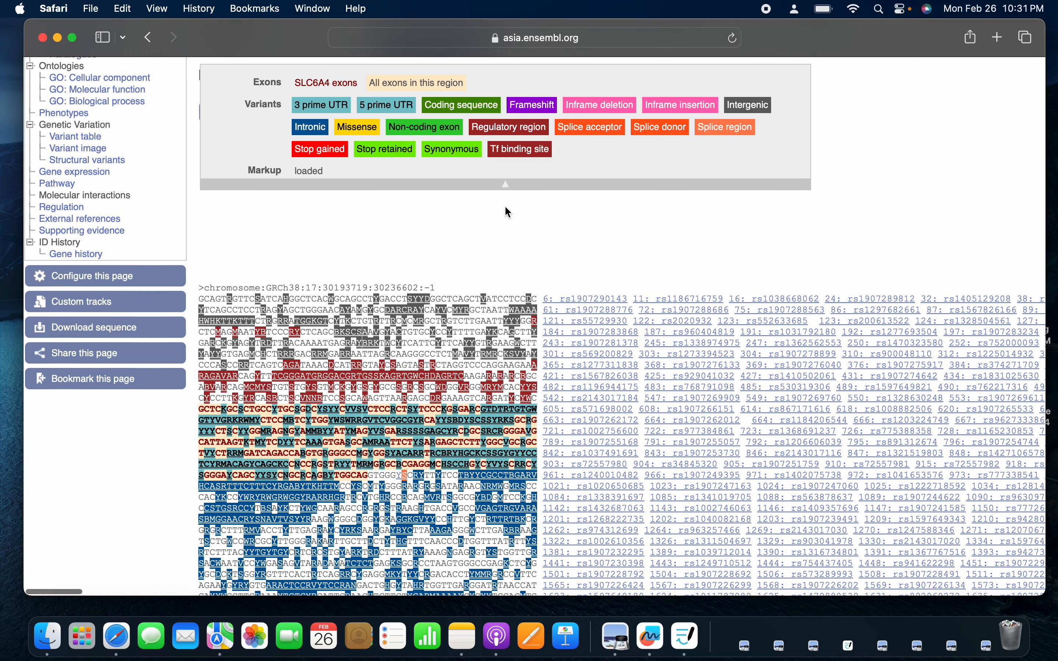
scroll(516, 236, down, 2)
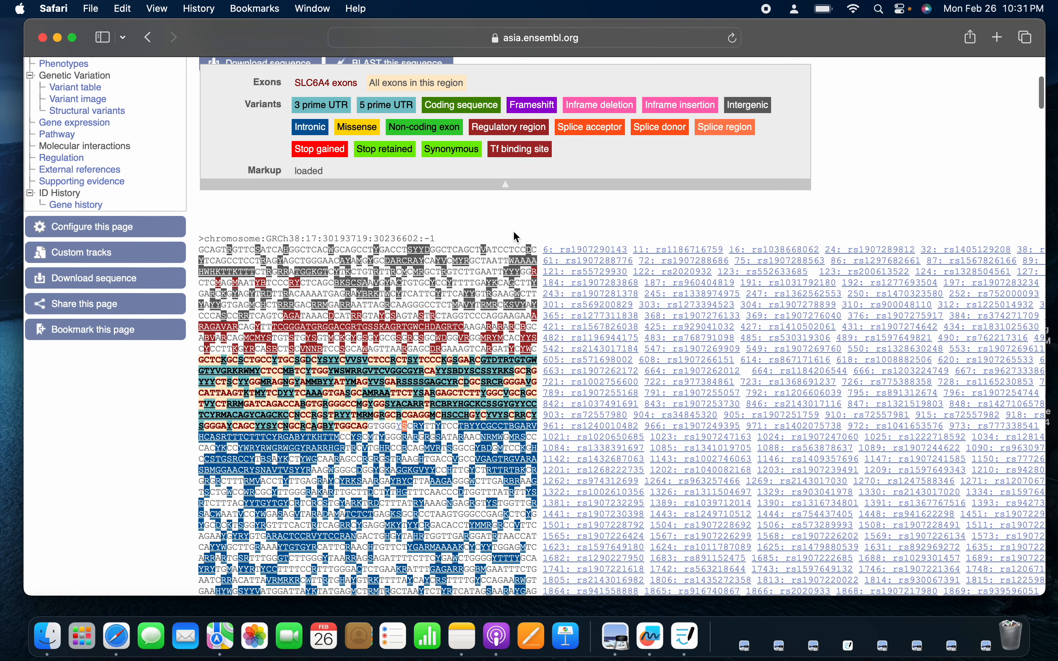
click(230, 253)
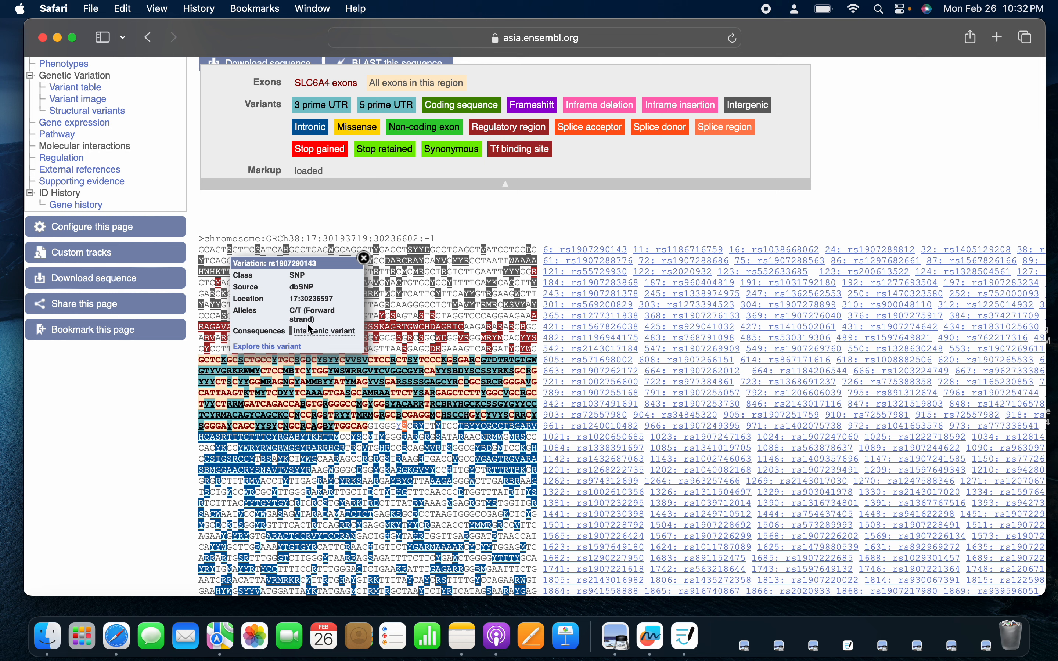
click(364, 258)
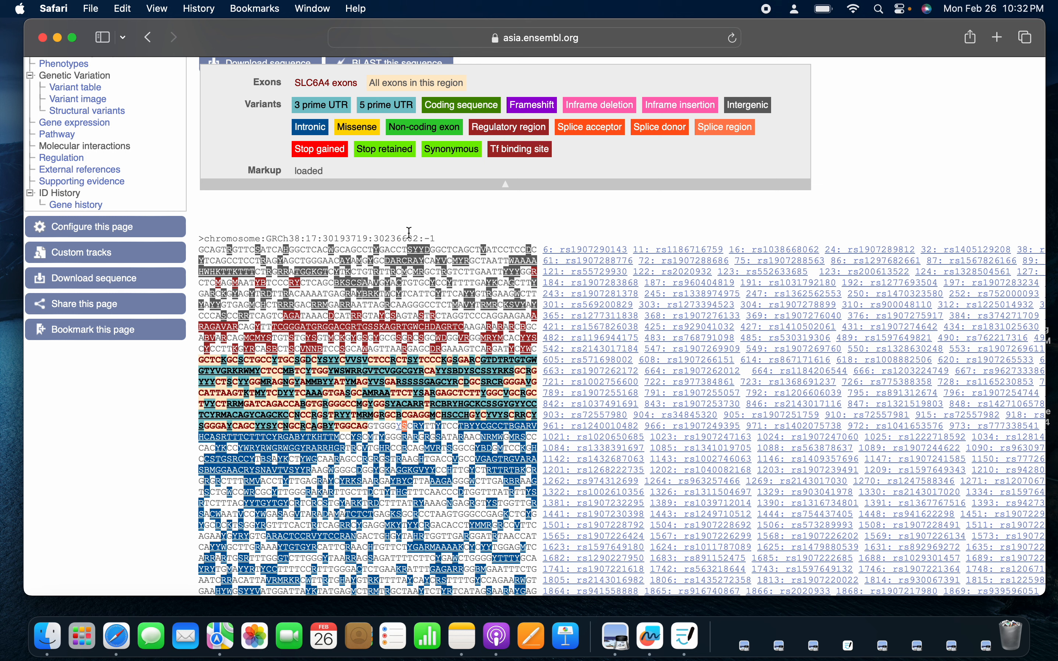
drag(424, 237, 437, 237)
Browse the intronic variants further along the sequence and the additional variant identifiers linked beside each row
scroll(466, 437, down, 15)
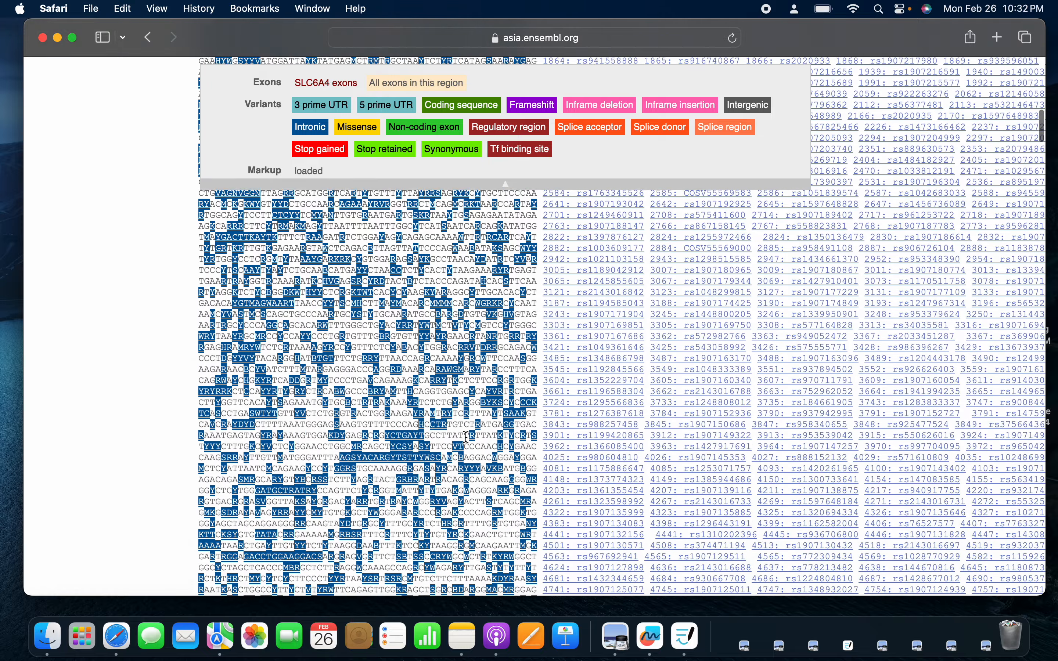
scroll(466, 436, down, 5)
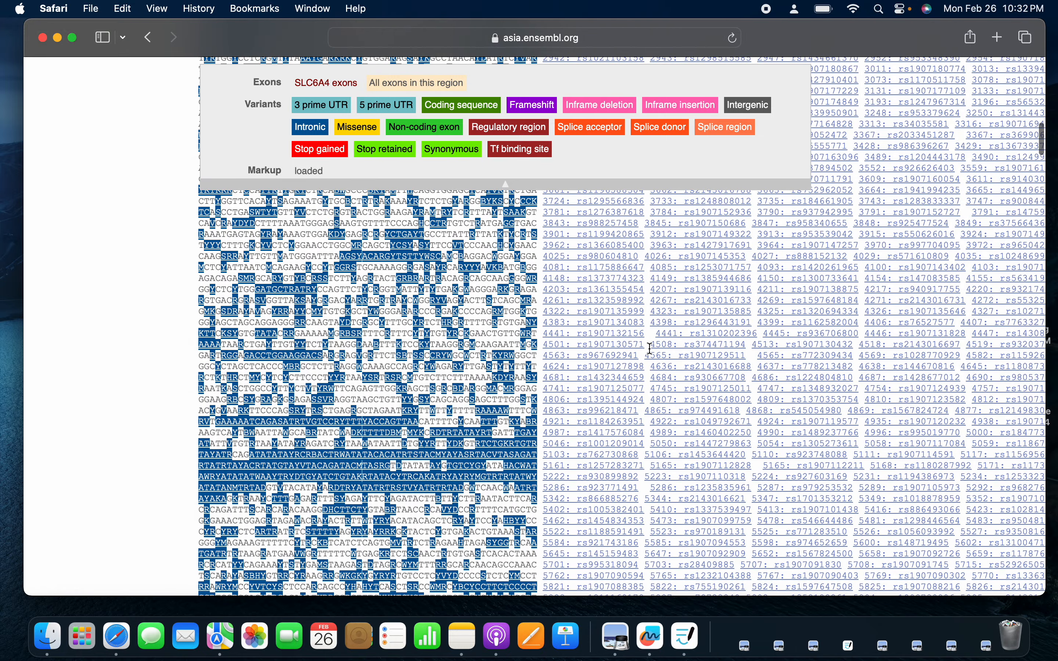
scroll(708, 359, right, 7)
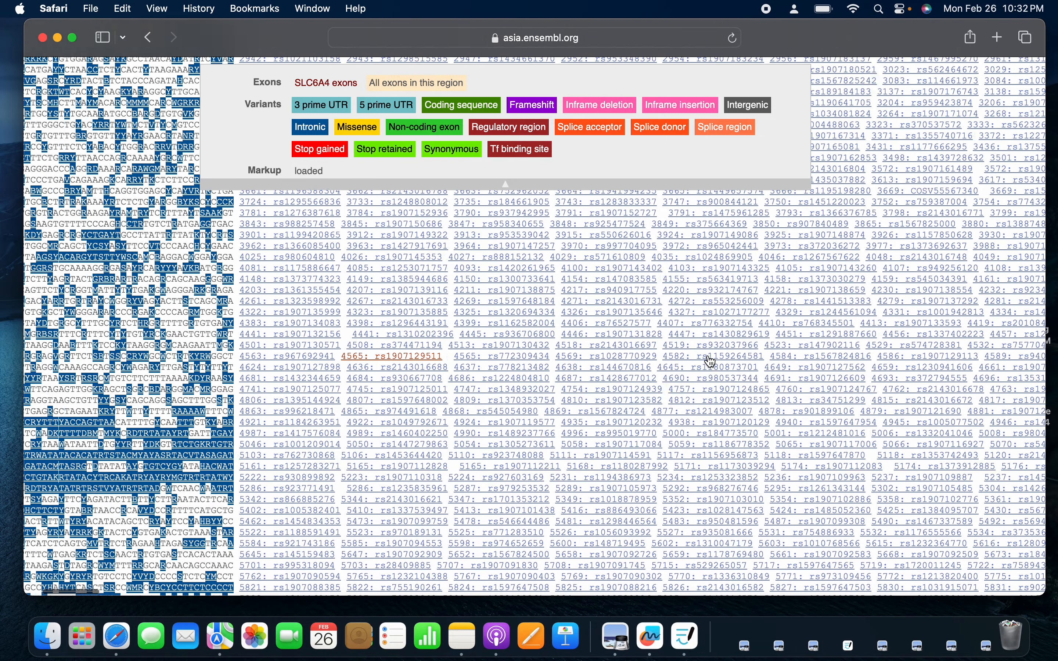
scroll(710, 361, left, 7)
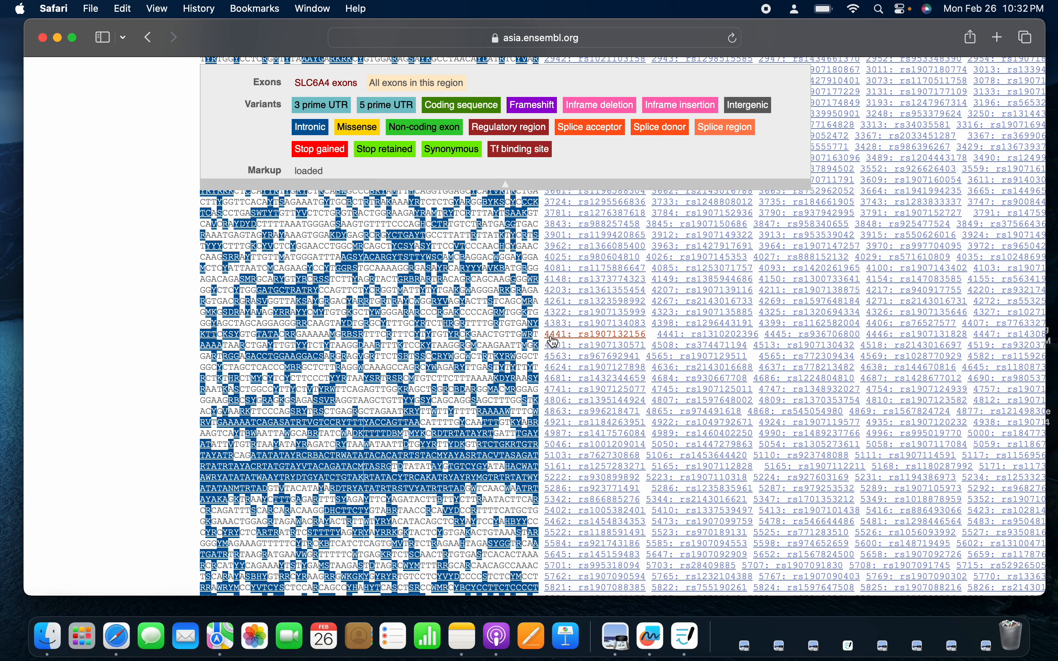
click(207, 340)
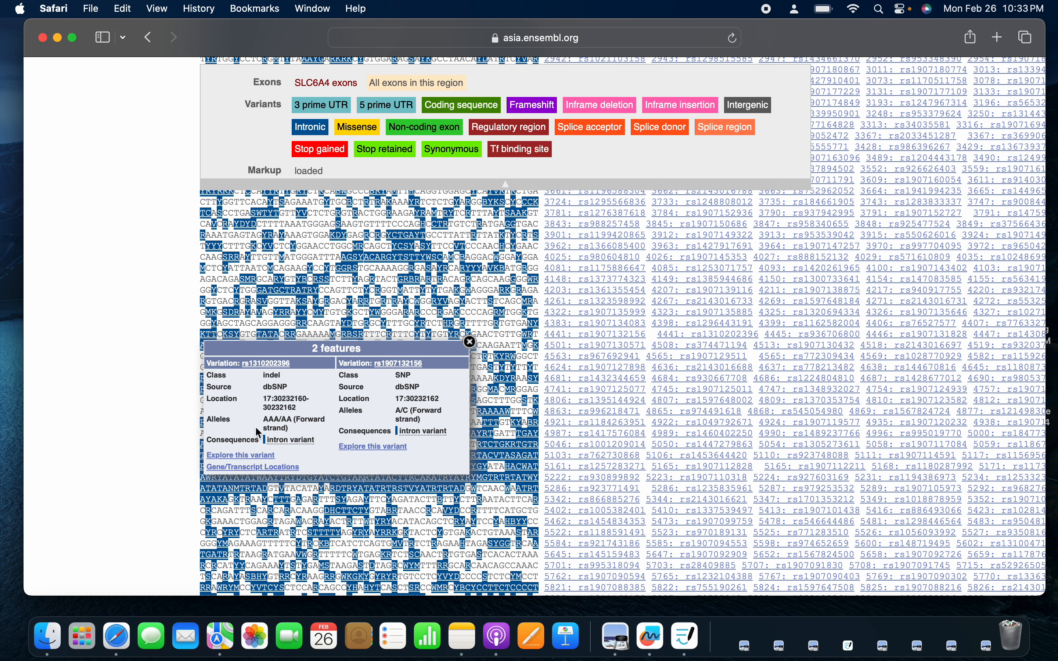
click(469, 341)
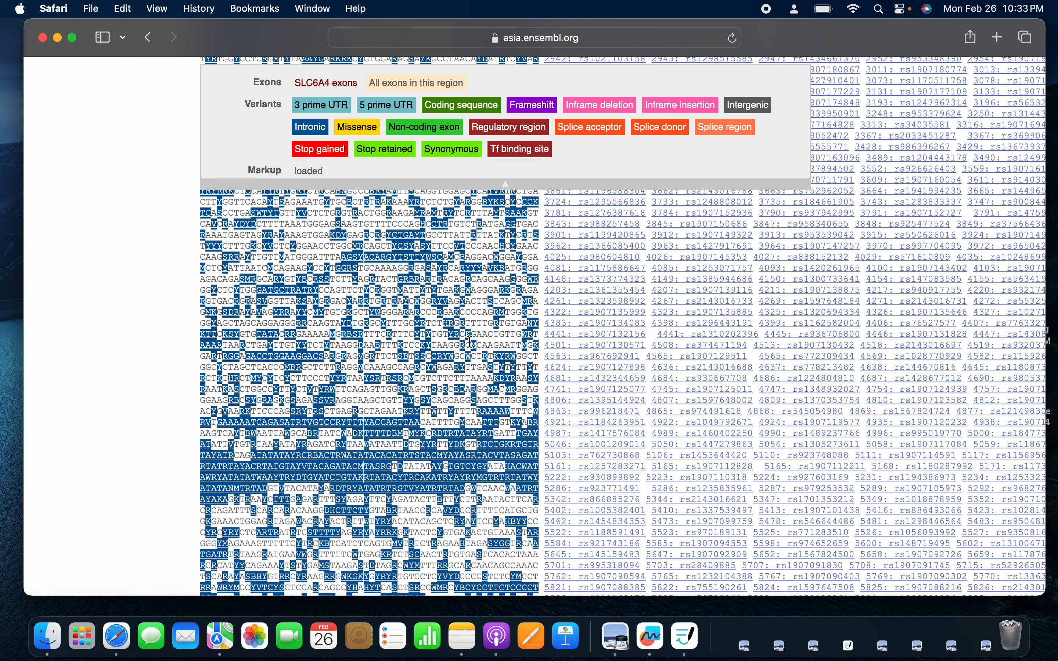
Browse the colour-coded exon variants further along the SLC6A4 marked-up sequence and return to the gene overview
scroll(723, 446, down, 20)
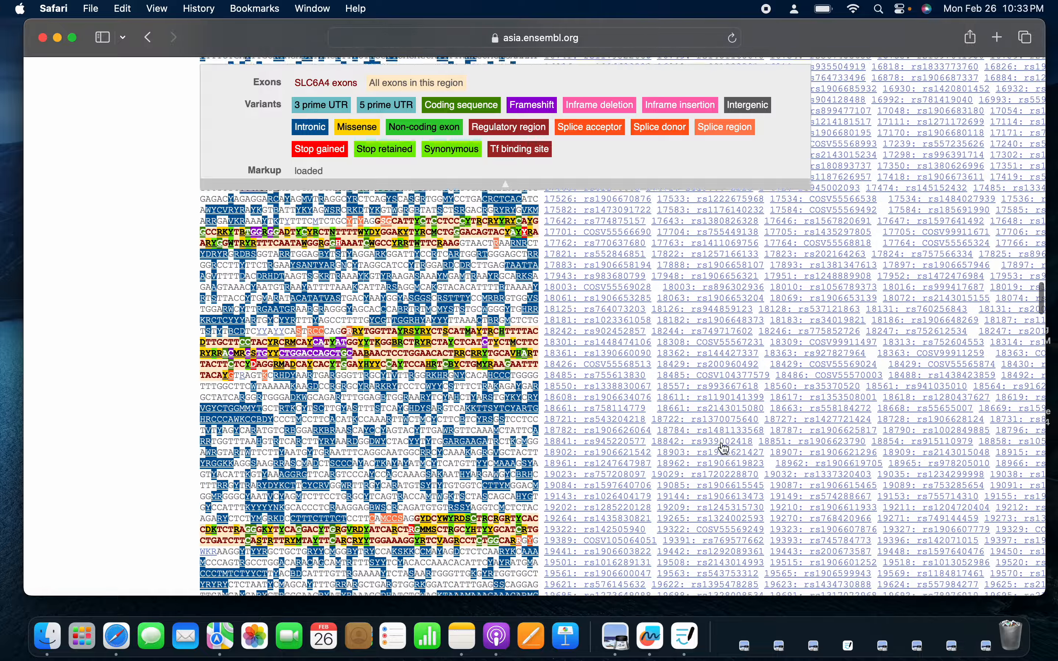
scroll(724, 444, up, 20)
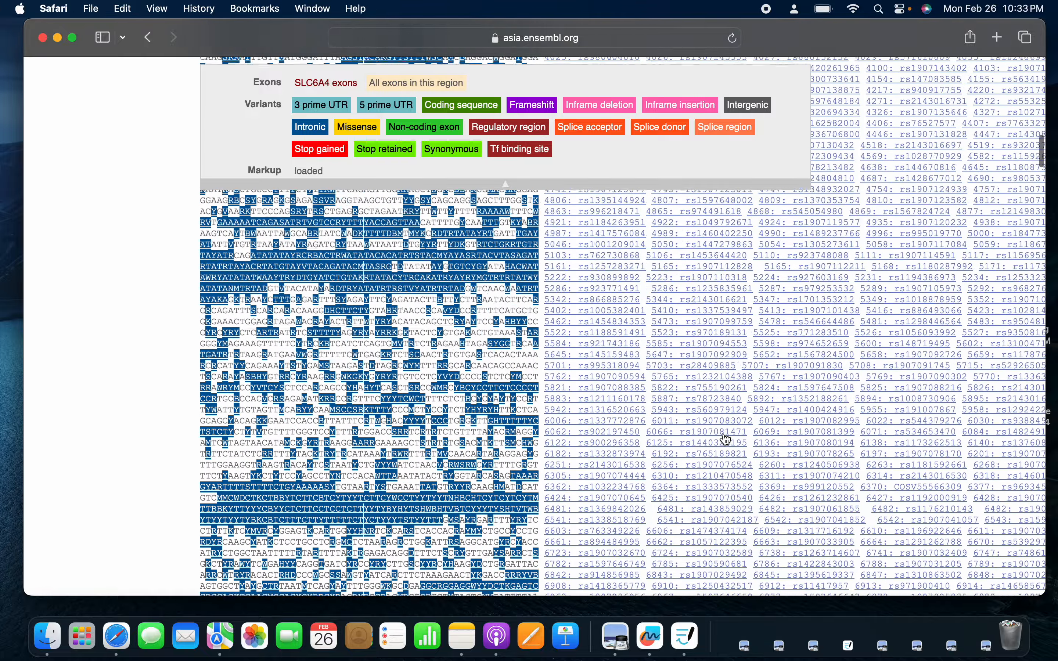
scroll(725, 439, up, 15)
scroll(510, 337, down, 2)
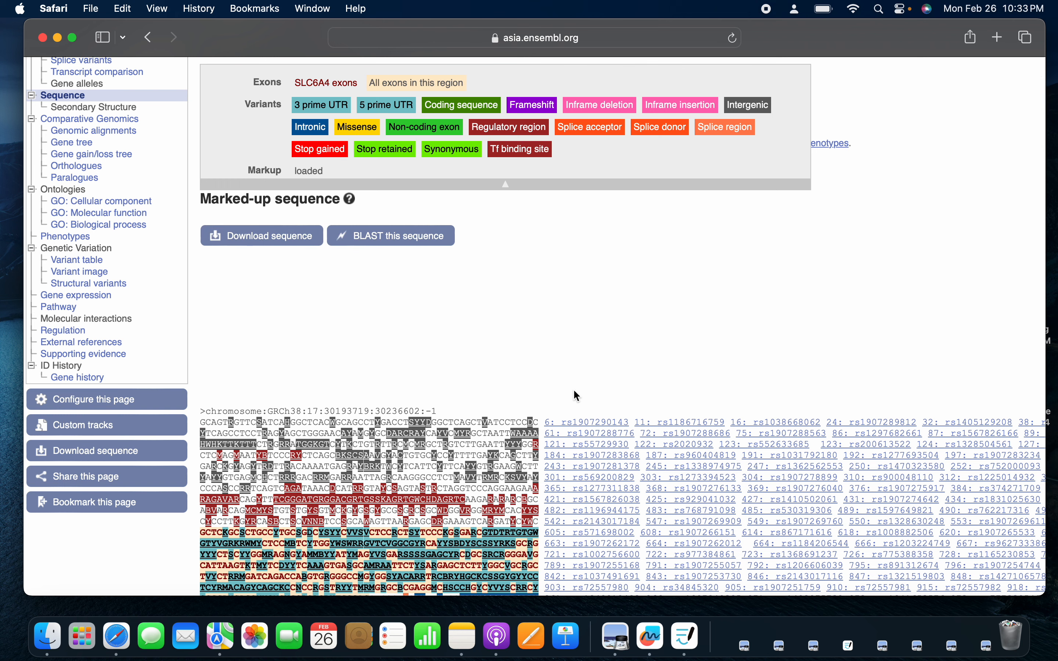
scroll(502, 317, up, 3)
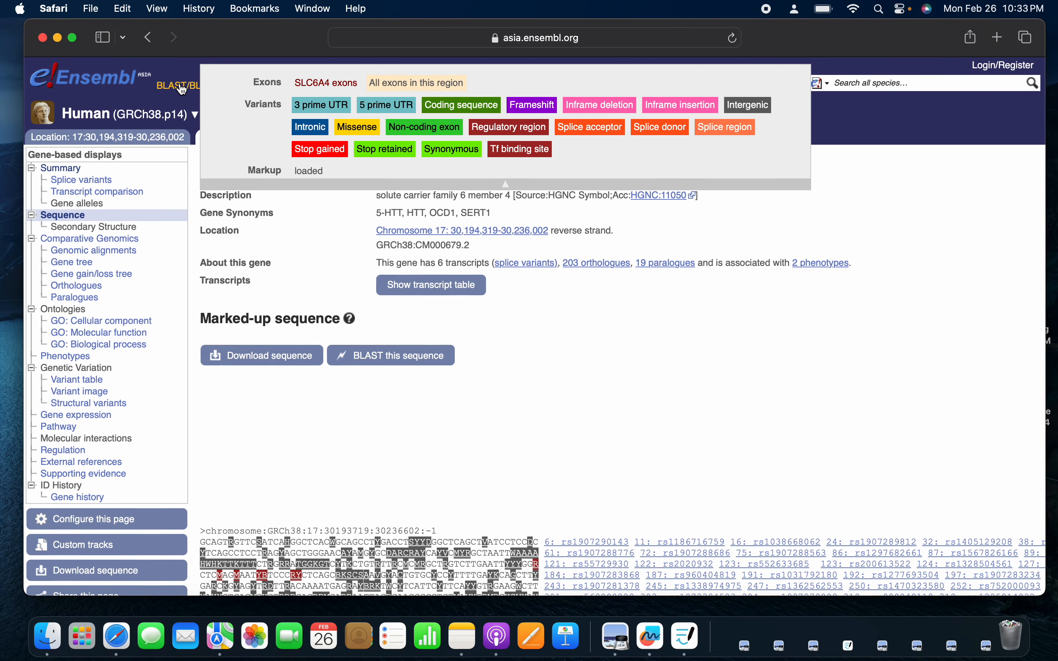
Search all species for rs1137 from the Ensembl home page and open the human variant result
click(83, 80)
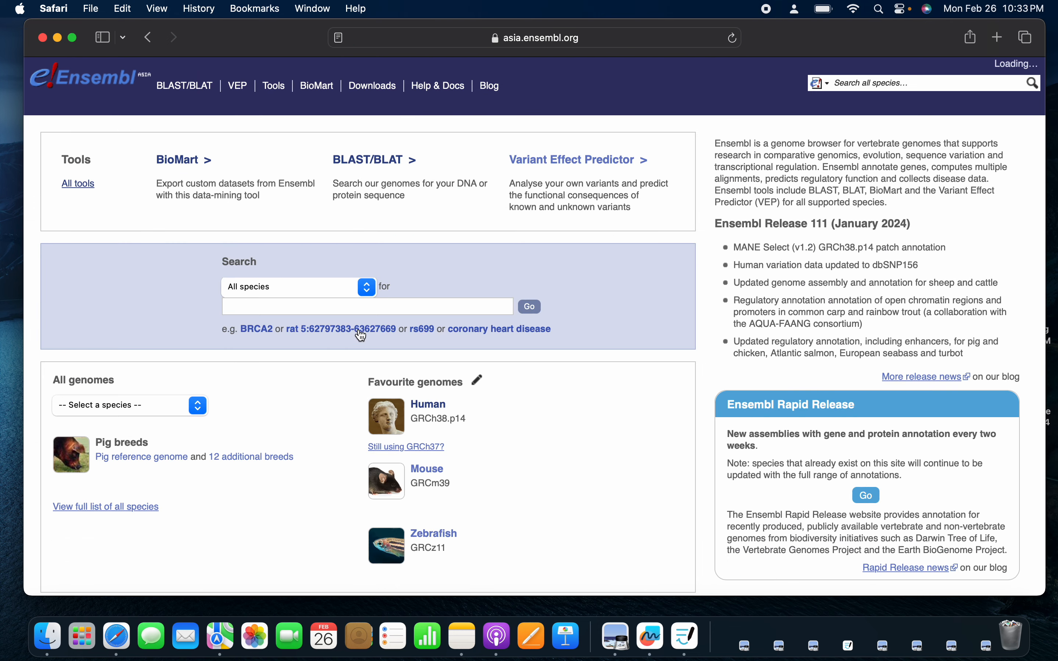
click(343, 309)
text(rs1137)
key(Return)
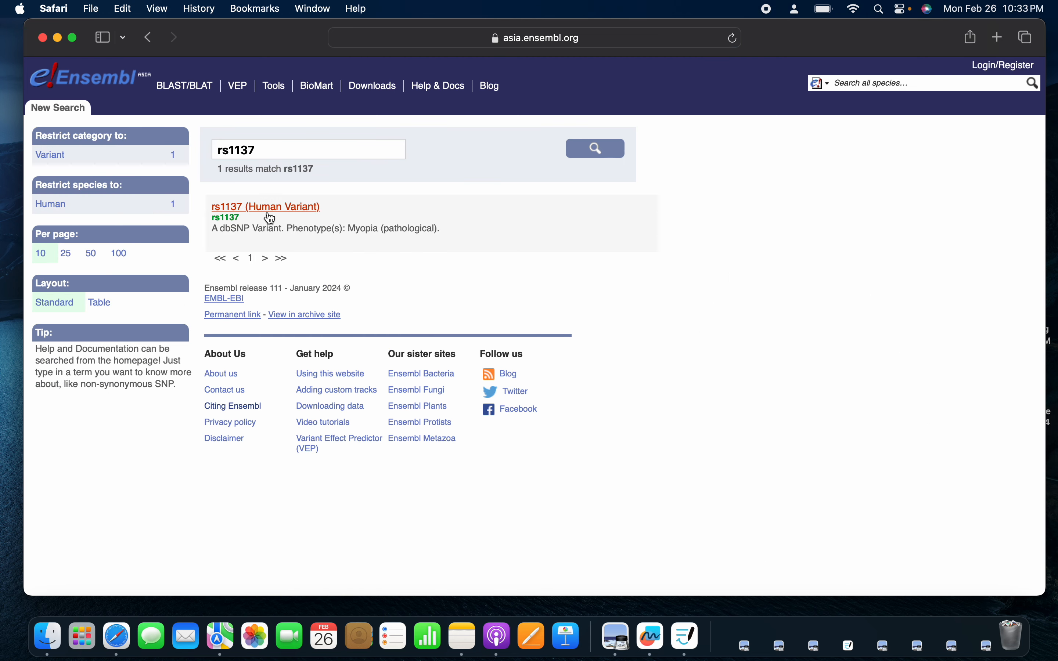
click(268, 213)
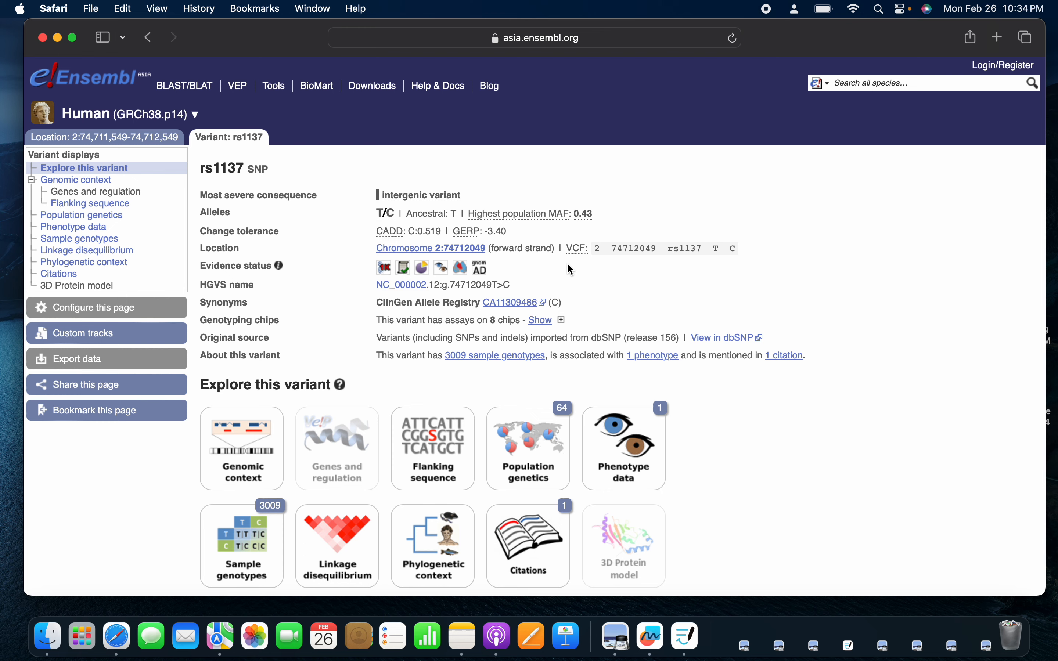
Examine the rs1137 variant's consequence, alleles, location and evidence summary, along with its available exploration views and linked resources
scroll(527, 253, down, 2)
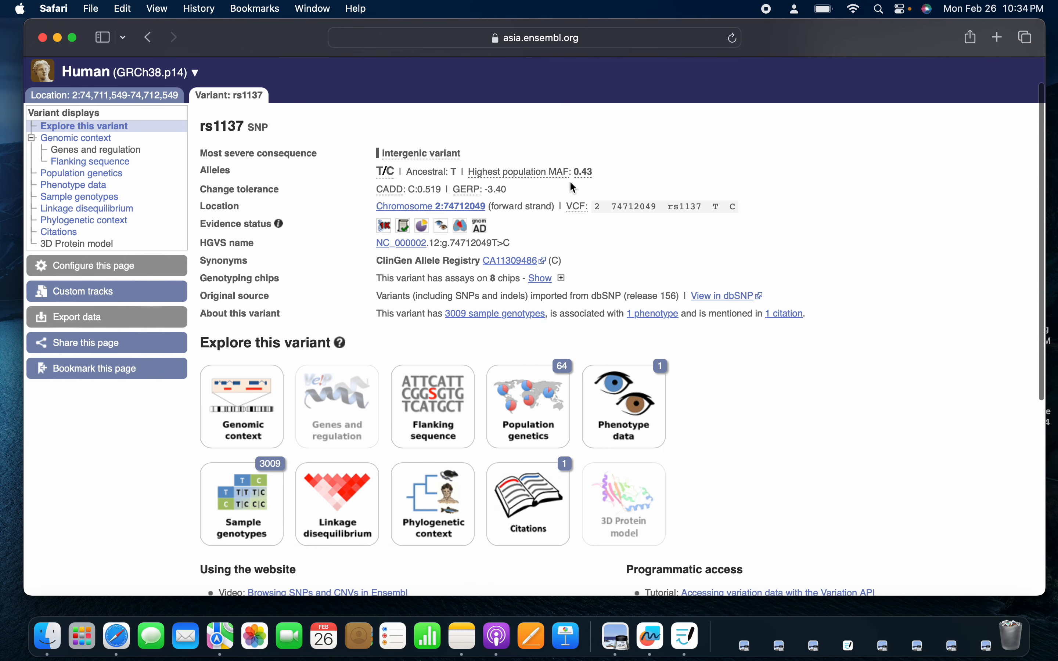
mouse_move(590, 177)
scroll(318, 276, down, 2)
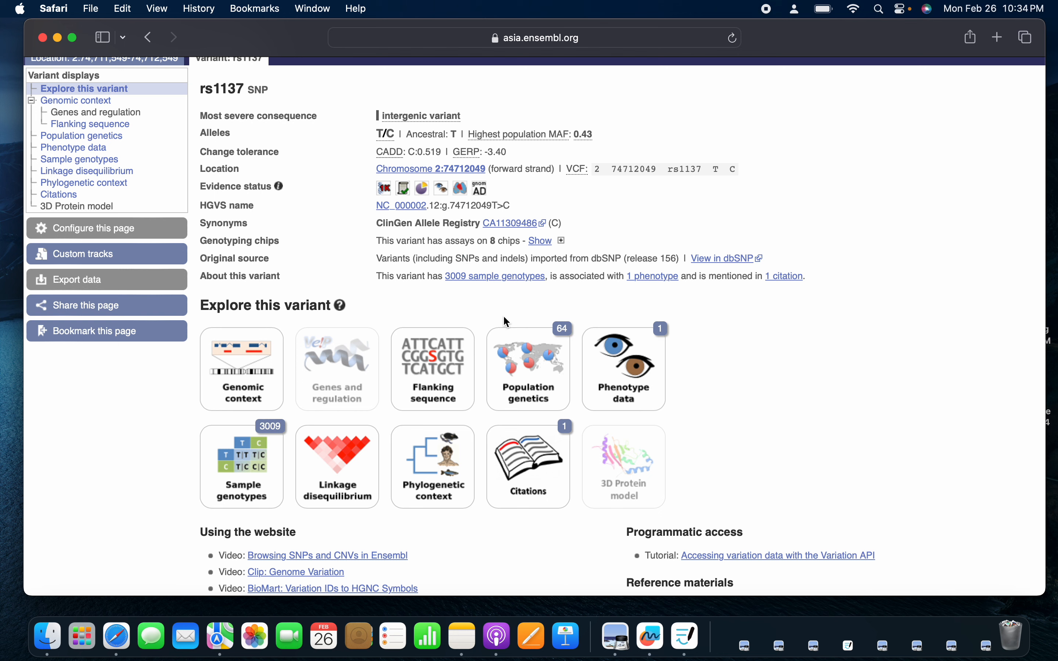
scroll(505, 318, down, 1)
scroll(516, 533, down, 5)
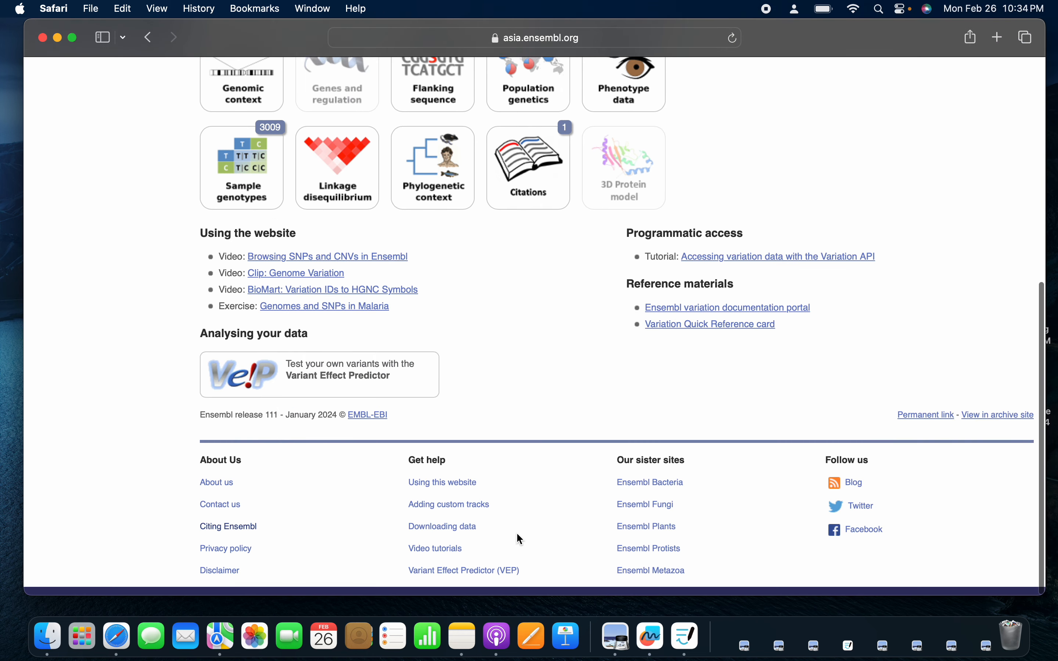
scroll(516, 533, up, 8)
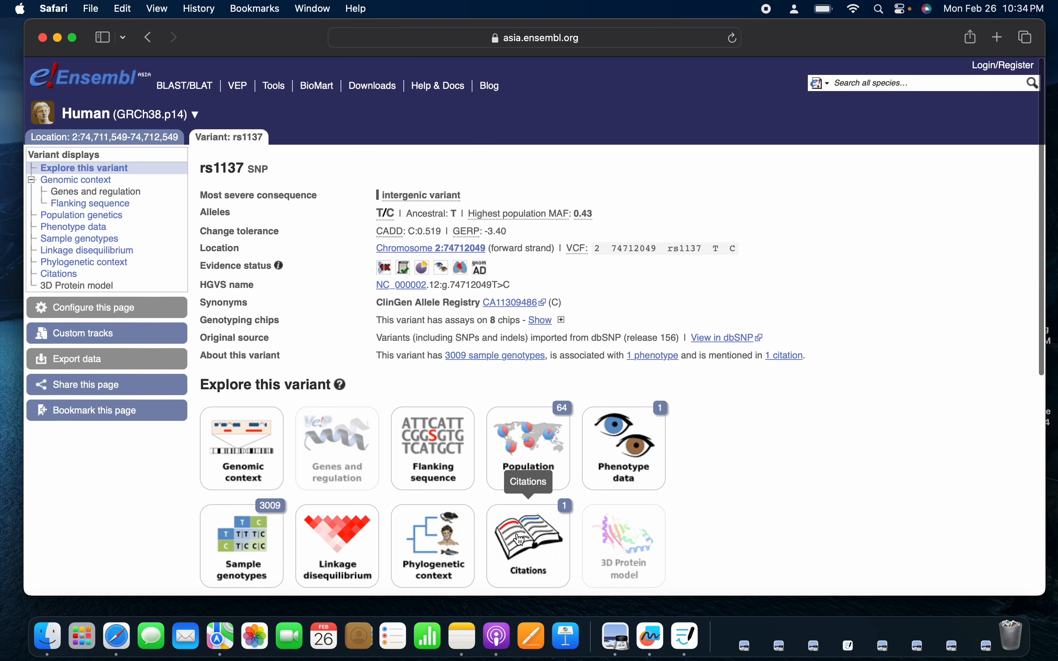